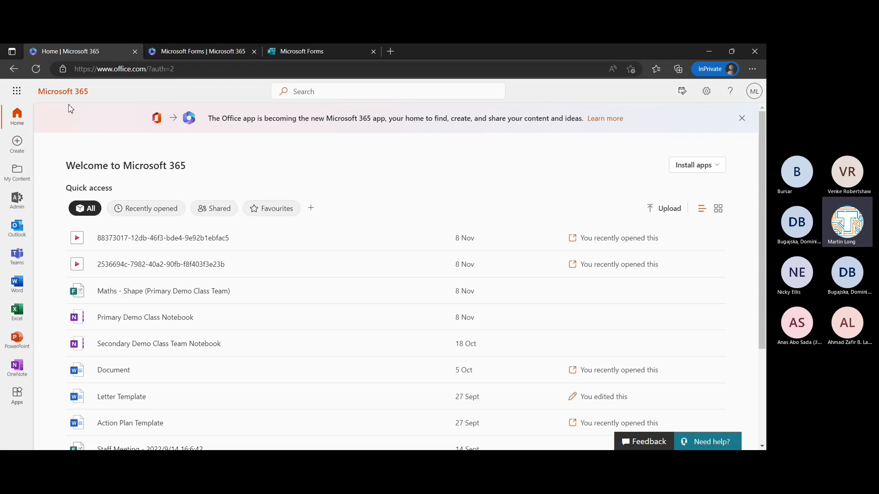
# - Open the full list of Microsoft 365 apps and locate Forms in it
pyautogui.click(23, 95)
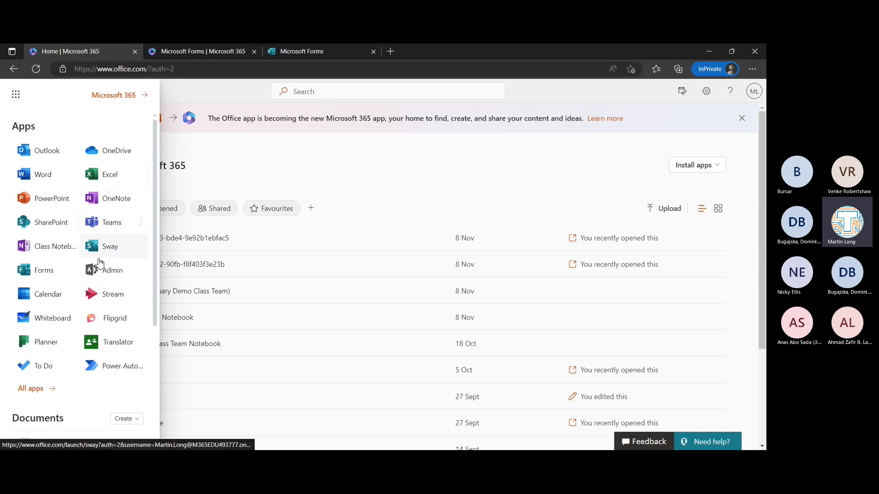
pyautogui.click(34, 397)
pyautogui.scroll(-2, 35, 396)
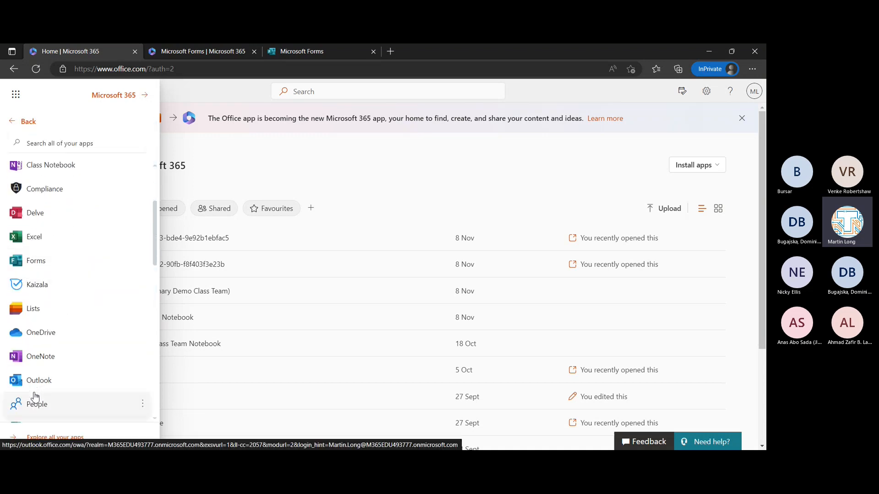
pyautogui.scroll(-1, 35, 396)
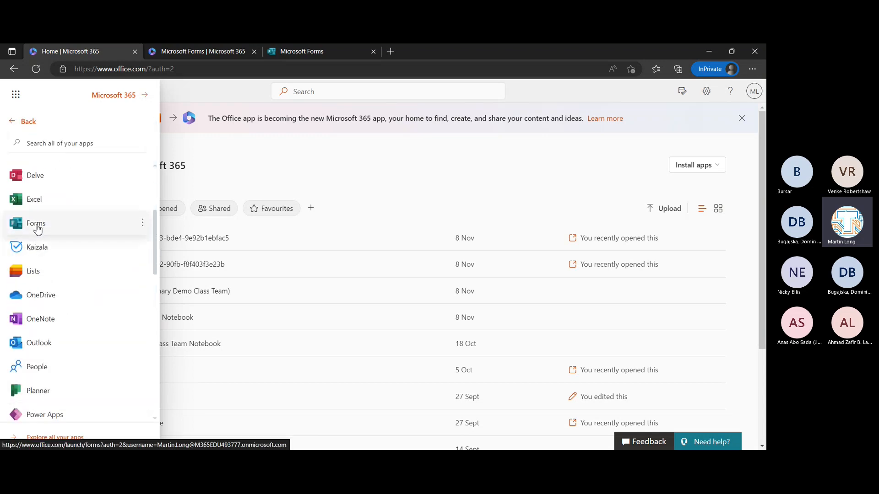
# - Switch to the Microsoft Forms home page and view its pinned forms and the forms shared with the account
pyautogui.click(191, 50)
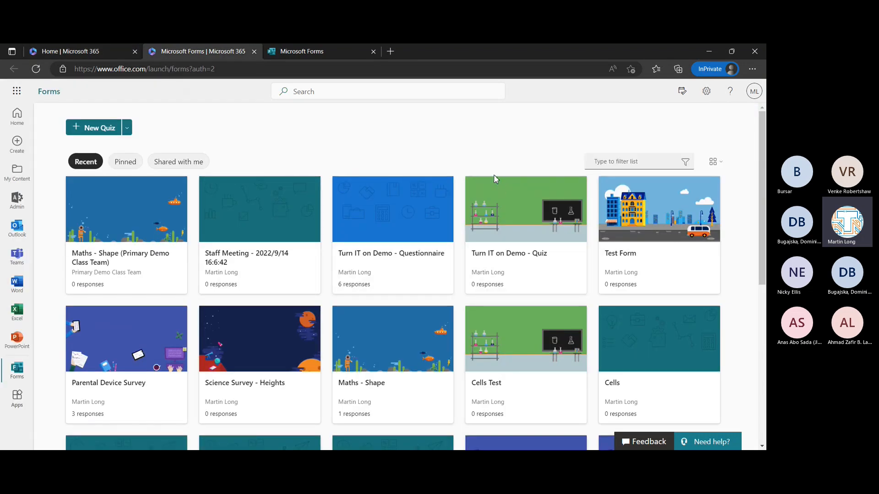
pyautogui.scroll(-1, 503, 145)
pyautogui.scroll(1, 504, 145)
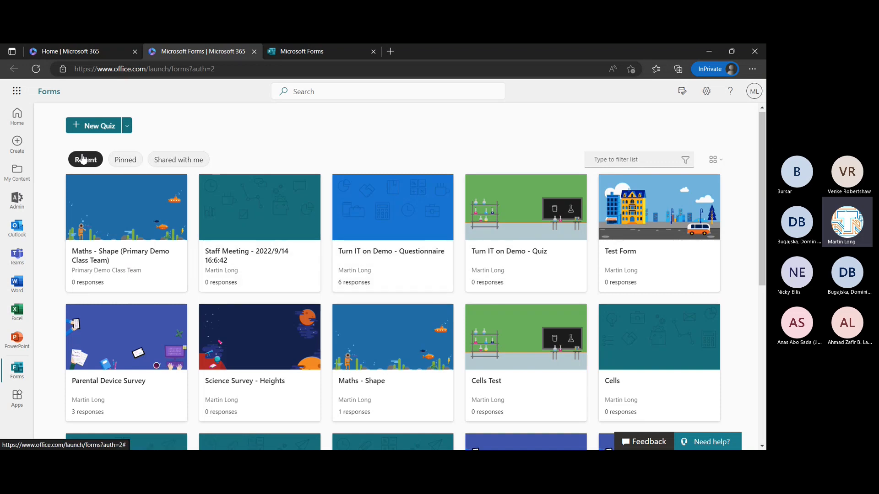
pyautogui.click(134, 162)
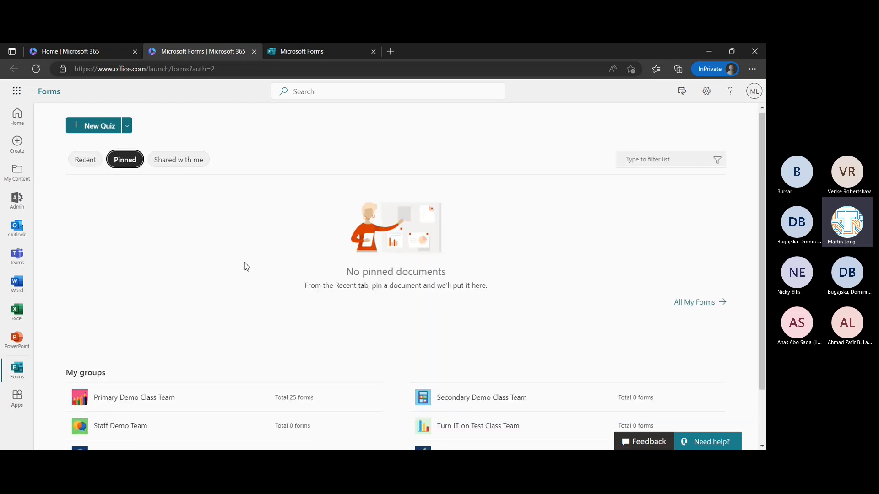
pyautogui.click(187, 167)
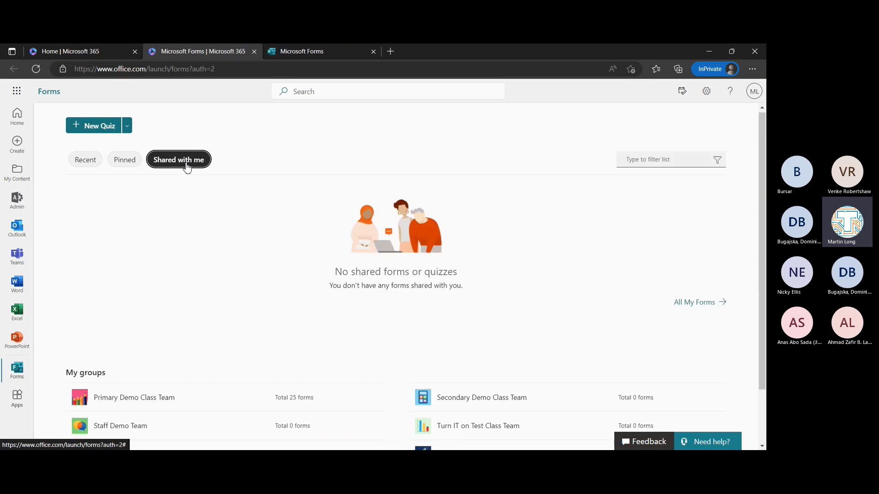
# - Return to the recent forms and view the available options for the Maths - Shape (Primary Demo Class Team) form
pyautogui.click(80, 157)
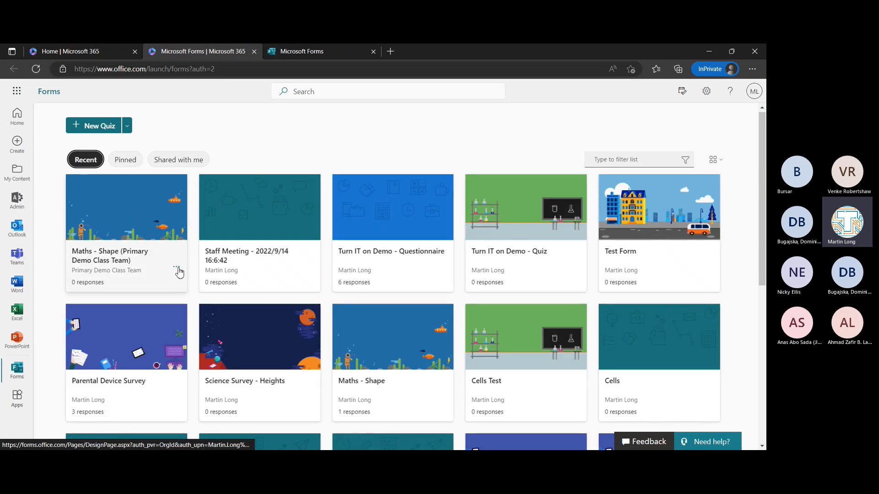
pyautogui.click(177, 270)
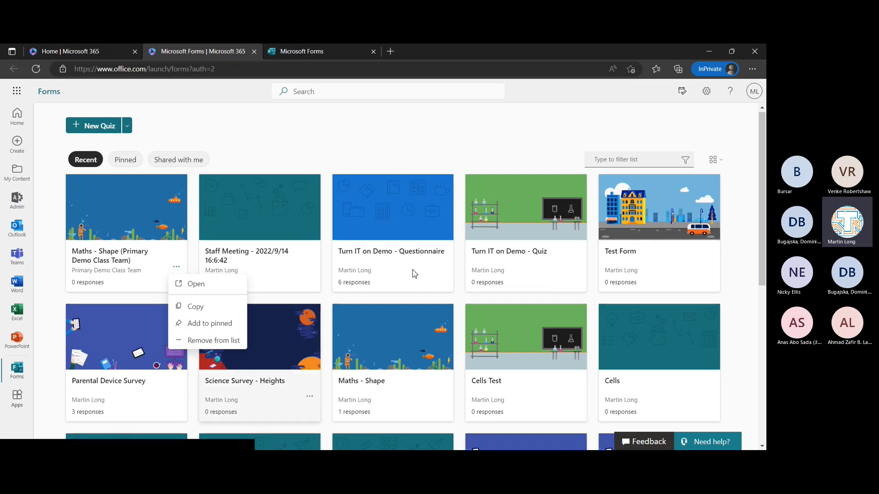
pyautogui.click(740, 273)
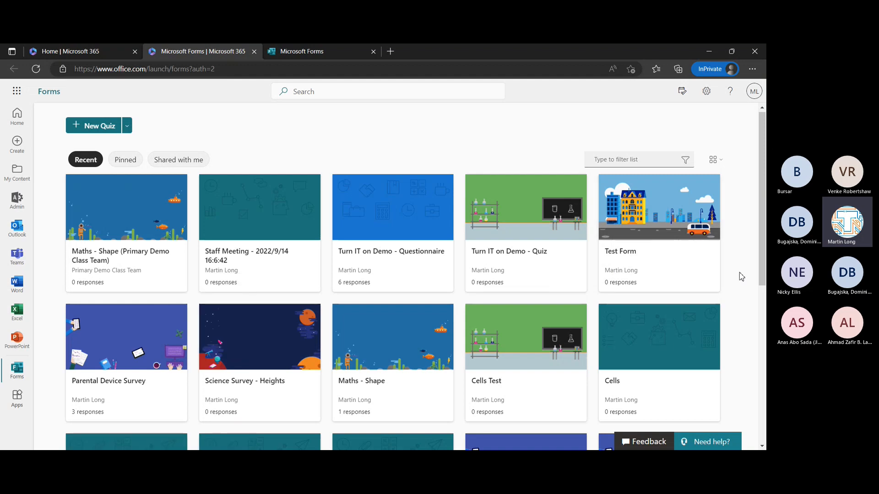
# - Look through all the recent forms and the groups listed under My groups
pyautogui.scroll(-2, 740, 273)
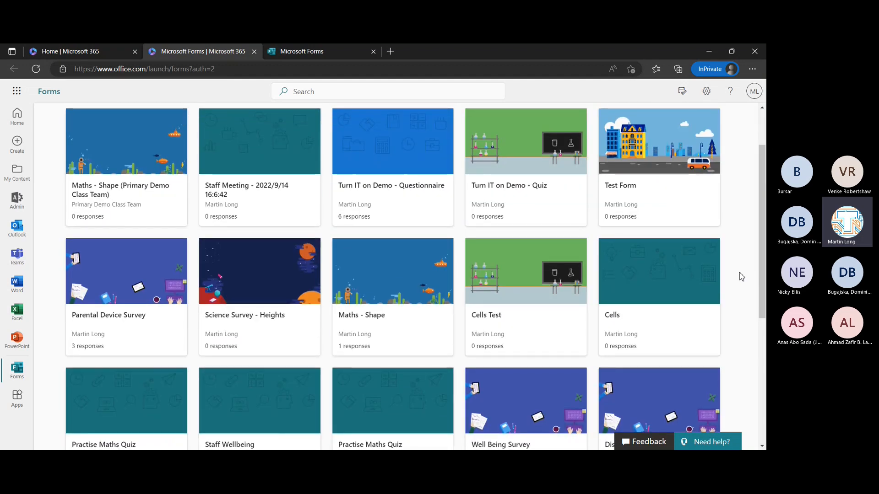
pyautogui.scroll(-4, 740, 273)
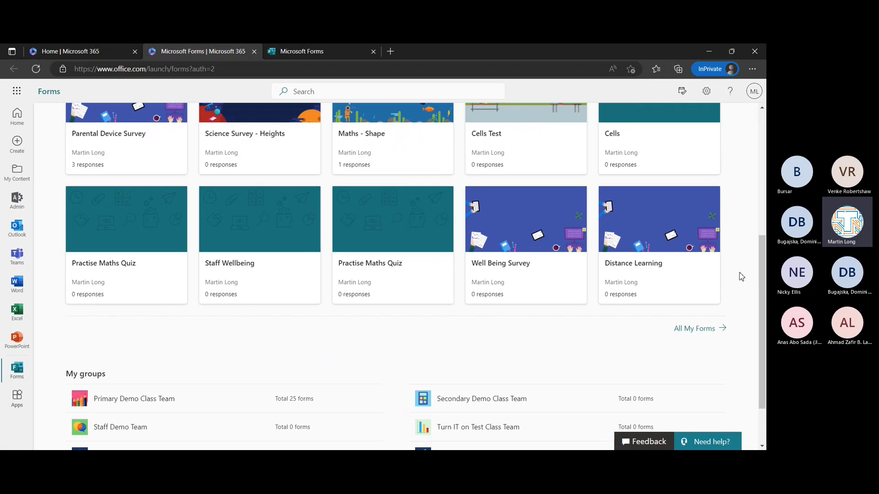
pyautogui.scroll(1, 740, 273)
pyautogui.scroll(-1, 740, 273)
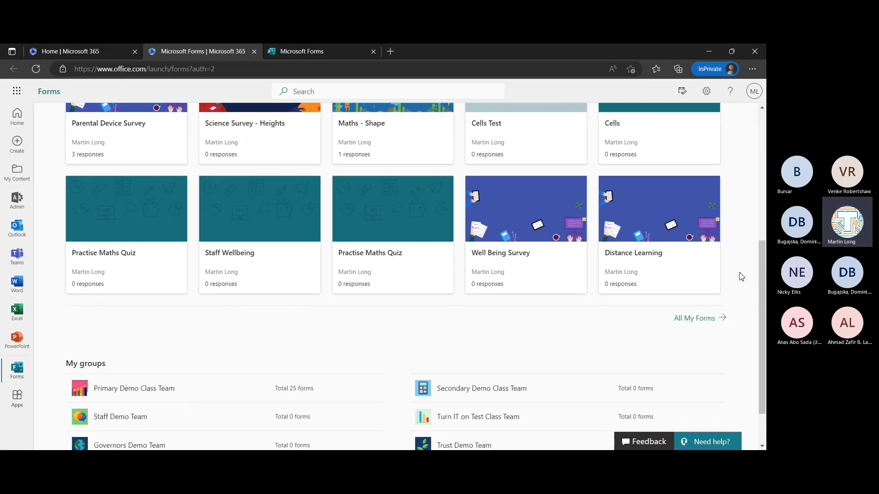
pyautogui.scroll(-1, 740, 274)
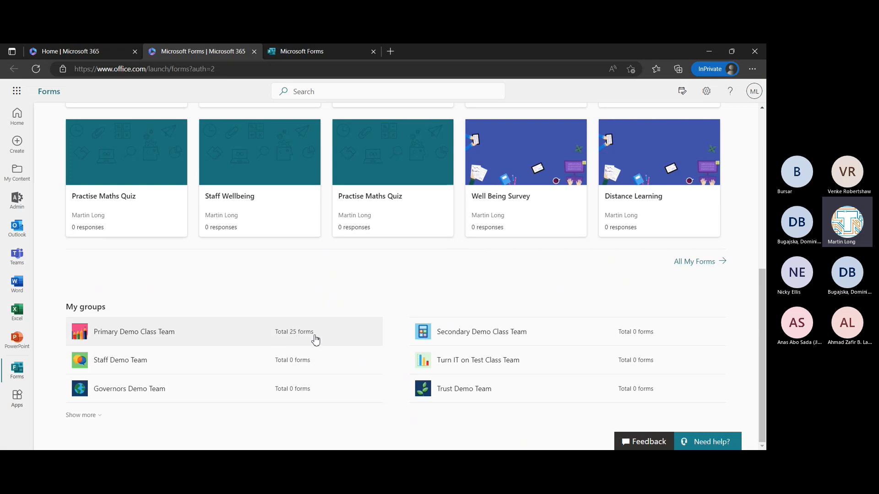
pyautogui.scroll(7, 384, 288)
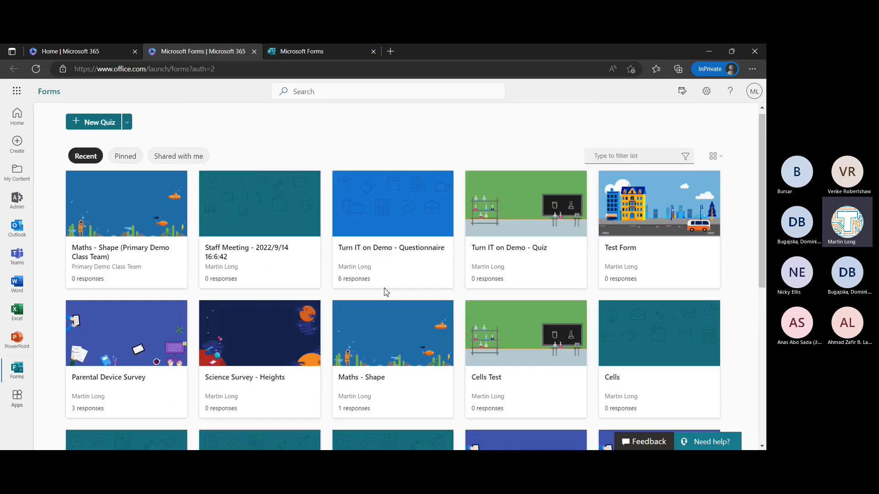
pyautogui.scroll(1, 383, 288)
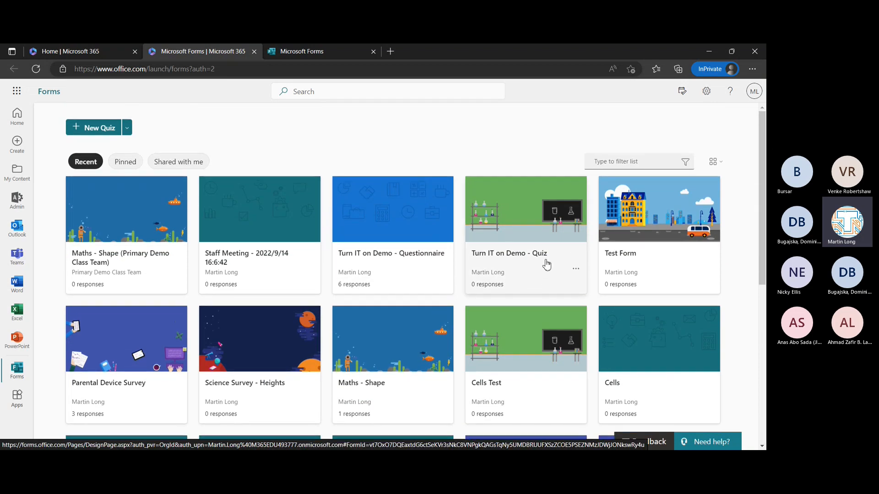
# - Display the recent forms as a list and restore the tile view
pyautogui.click(722, 165)
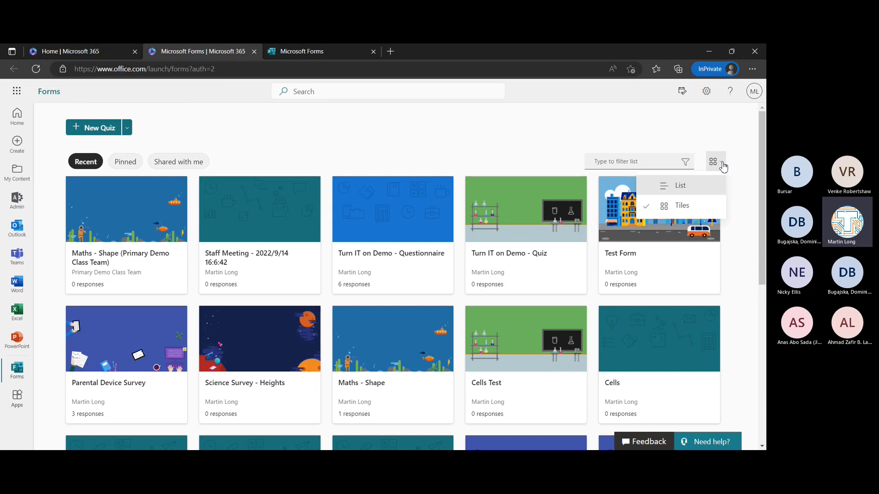
pyautogui.click(687, 188)
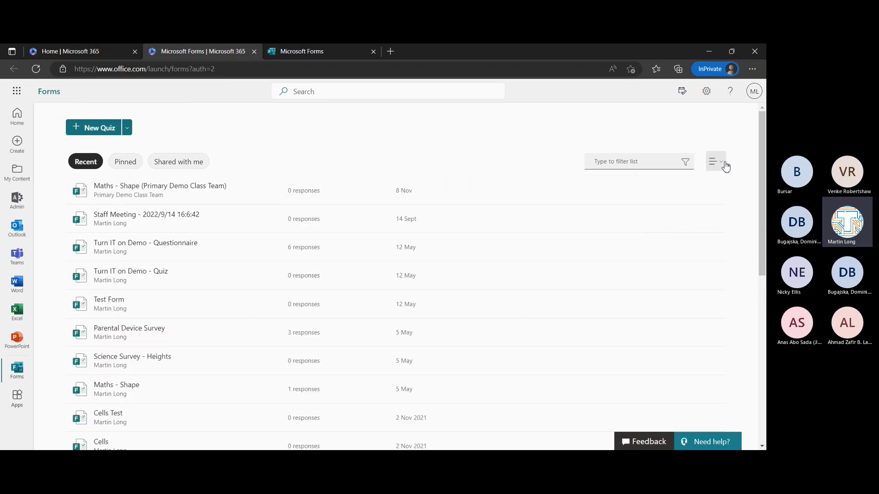
pyautogui.click(726, 166)
pyautogui.click(694, 206)
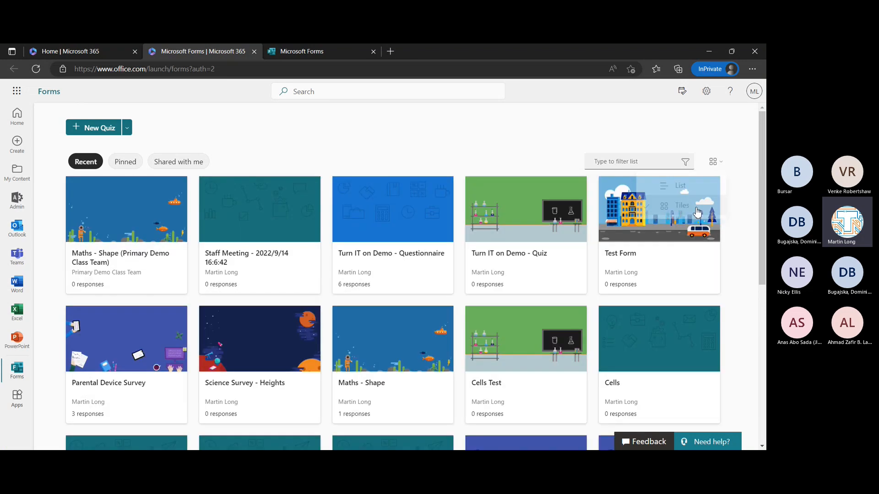
# - Check the field for filtering the forms and the New Form alternative offered alongside New Quiz
pyautogui.click(626, 162)
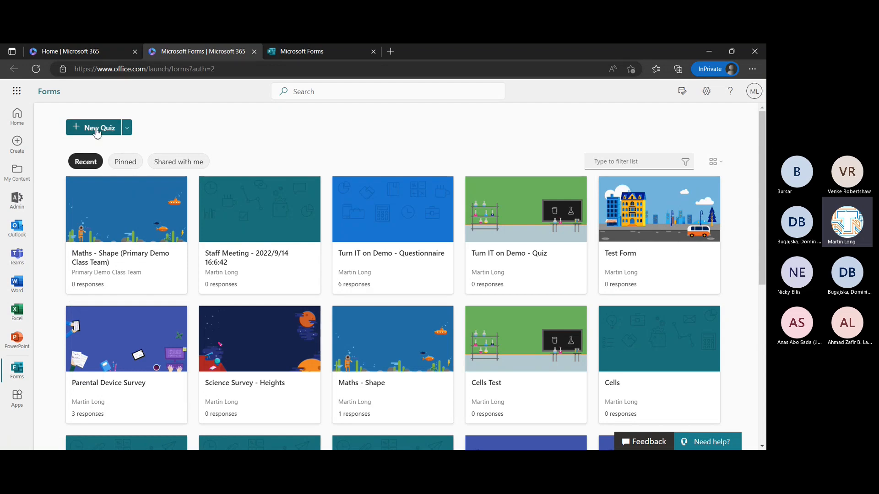
pyautogui.click(128, 129)
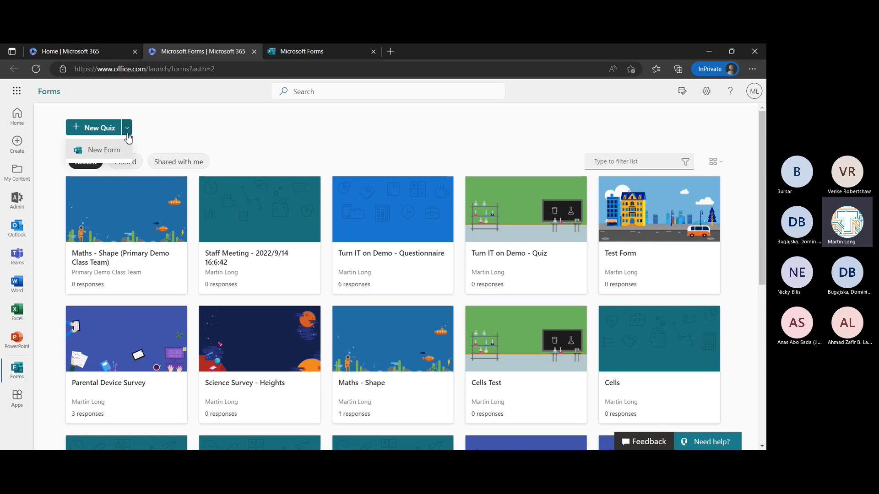
pyautogui.click(269, 155)
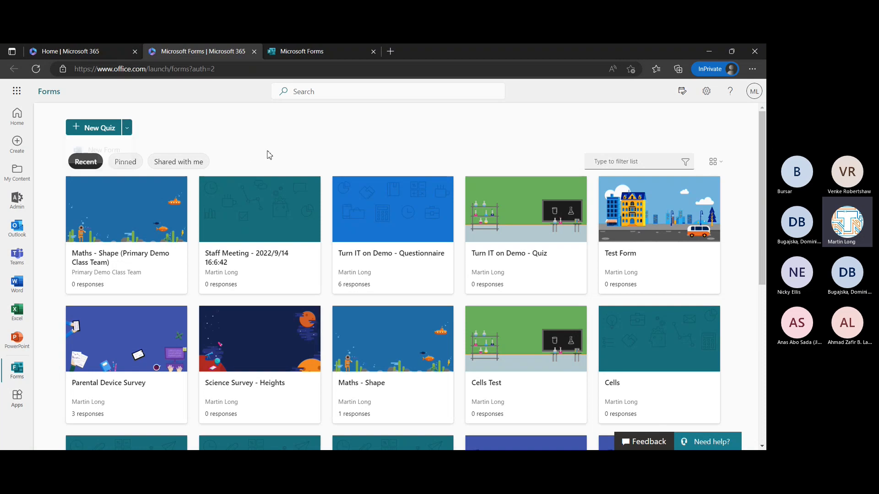
# - Go from the recent forms to the My forms page and examine its forms, collection and creation options
pyautogui.scroll(-5, 269, 155)
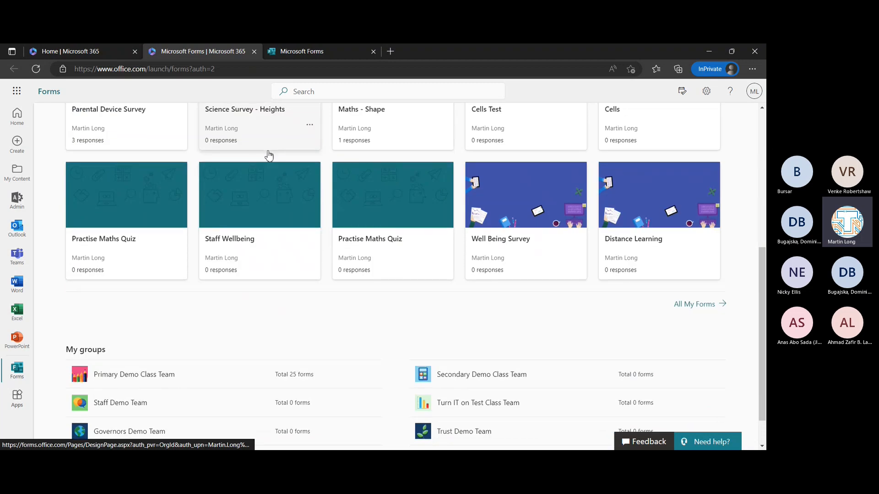
pyautogui.scroll(1, 270, 156)
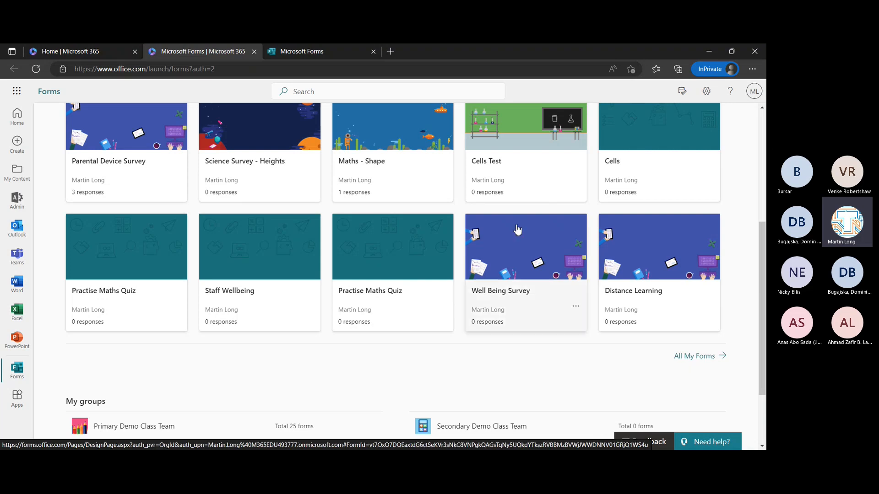
pyautogui.click(311, 56)
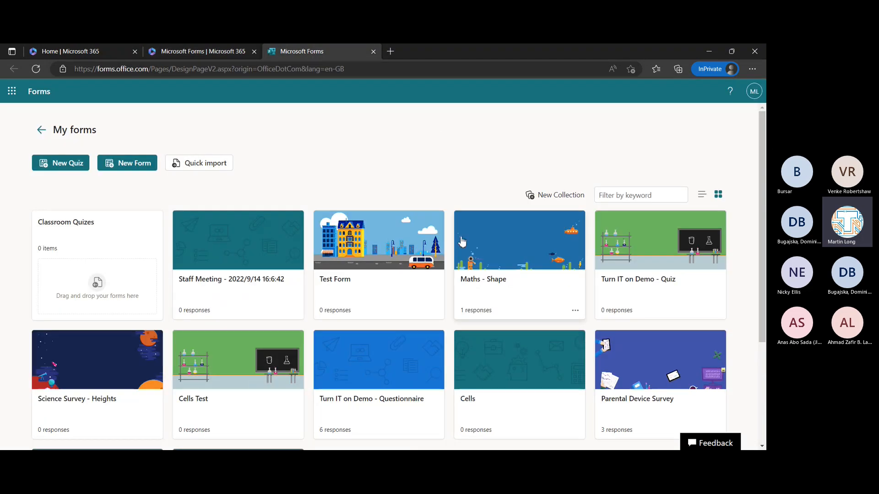
pyautogui.scroll(-1, 470, 180)
pyautogui.scroll(1, 470, 180)
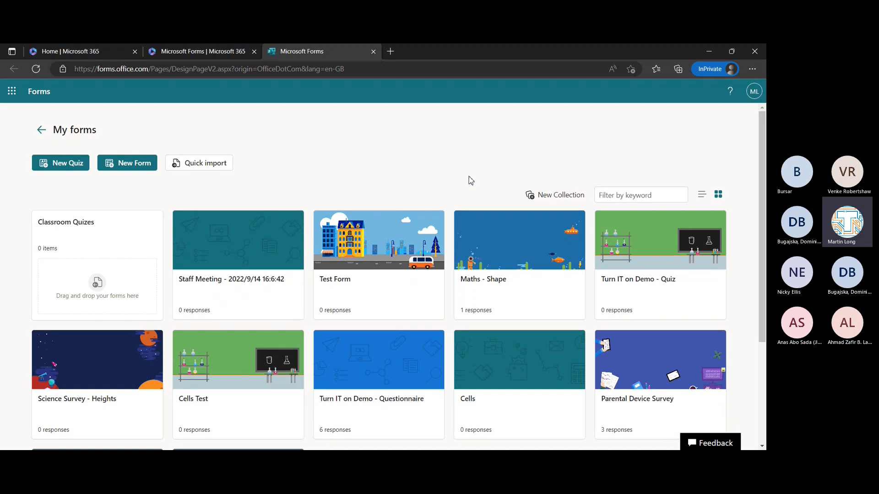
pyautogui.scroll(-1, 471, 180)
pyautogui.scroll(1, 471, 180)
pyautogui.scroll(-1, 407, 167)
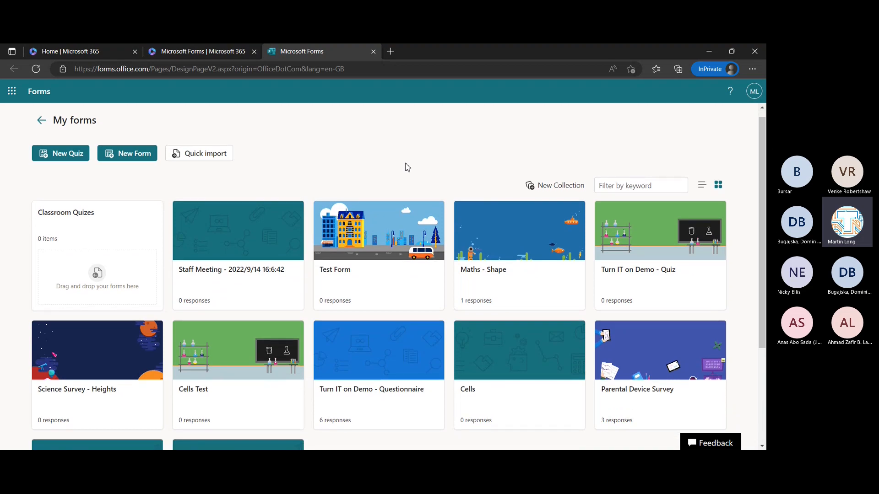
pyautogui.scroll(1, 407, 168)
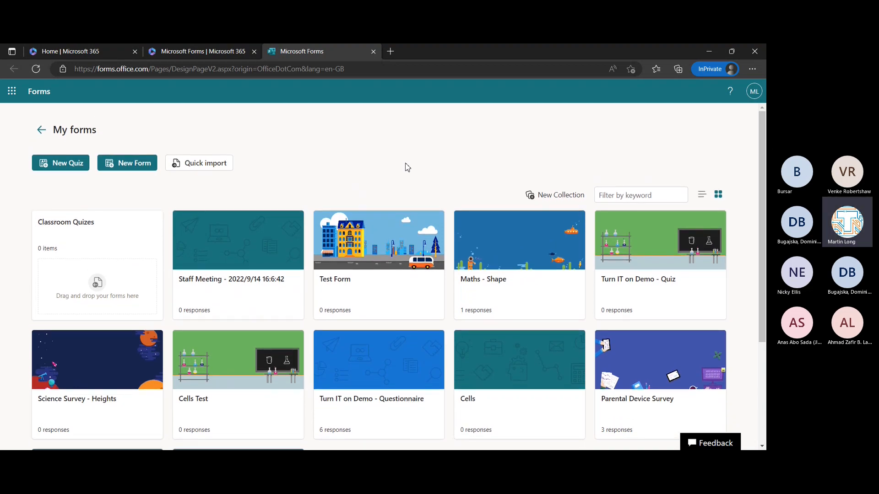
# - Return to the Forms home page and reveal the New Form option again
pyautogui.click(204, 55)
pyautogui.scroll(5, 132, 215)
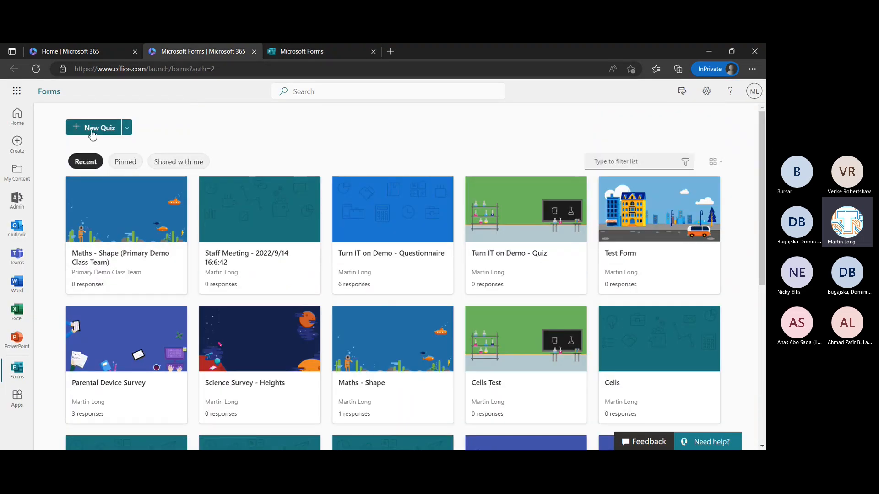
pyautogui.click(129, 131)
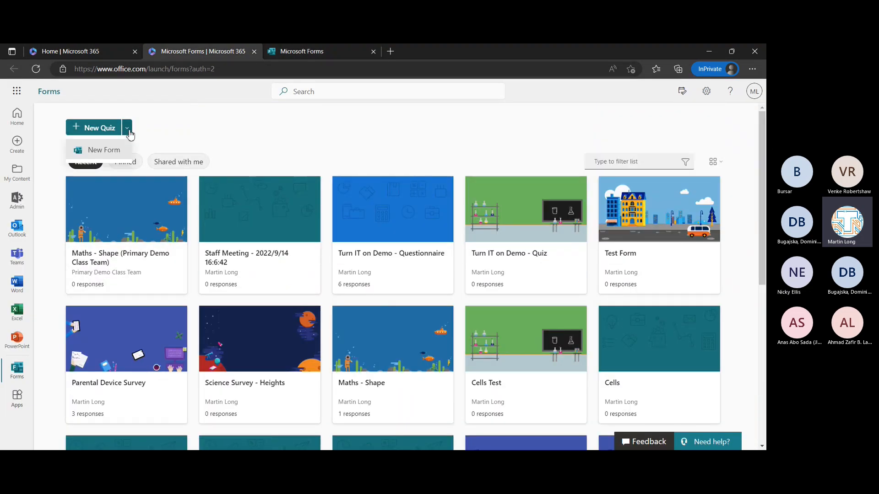
# - Compare the My forms page with the home page's creation options, ending on the My forms page
pyautogui.click(299, 52)
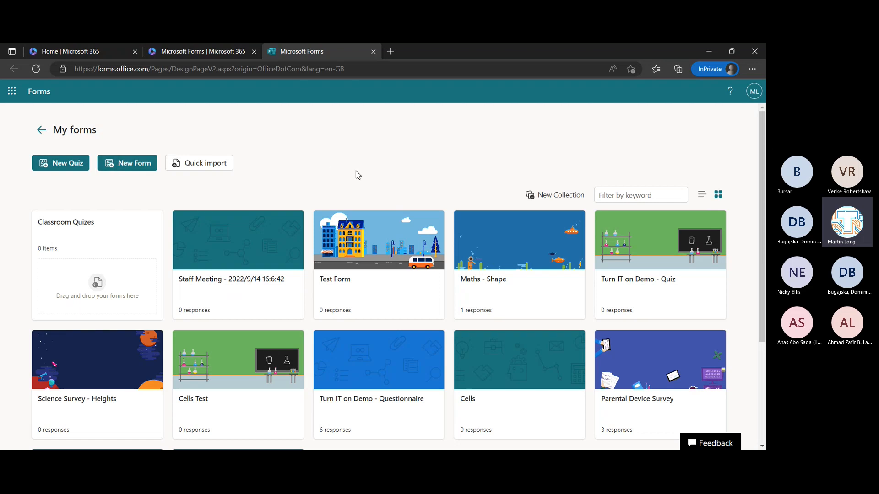
pyautogui.scroll(-3, 409, 326)
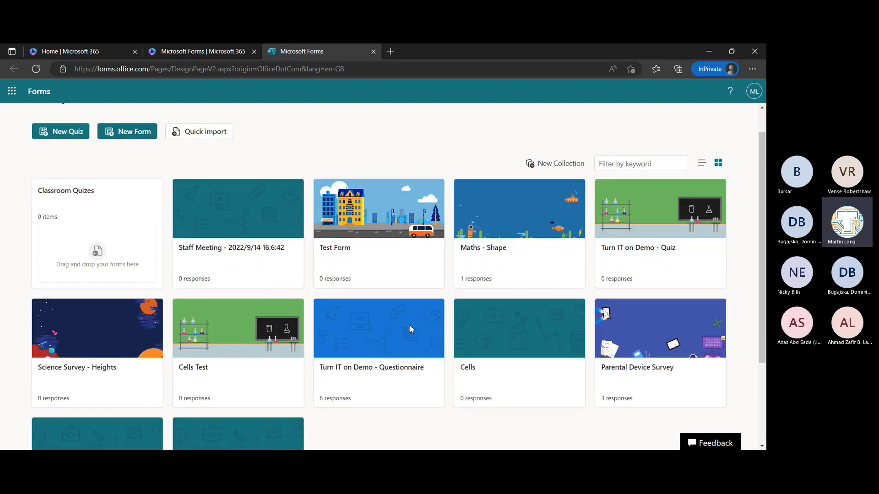
pyautogui.scroll(3, 410, 326)
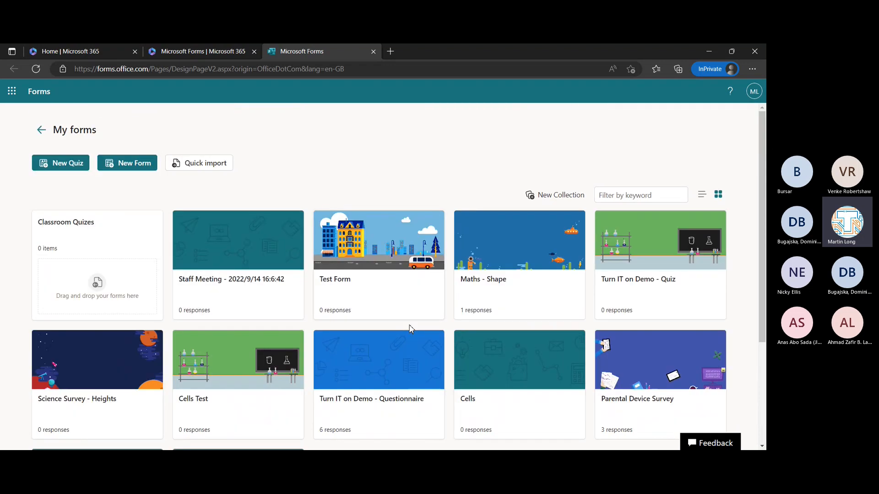
pyautogui.click(221, 49)
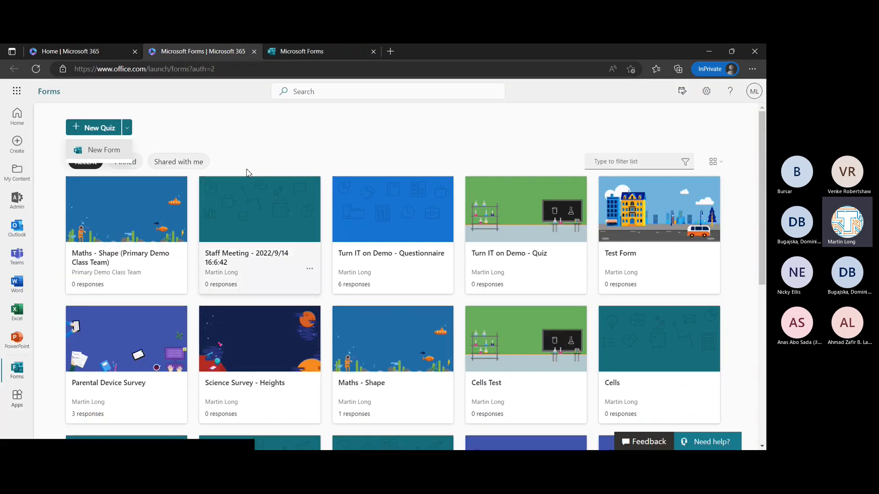
pyautogui.click(318, 52)
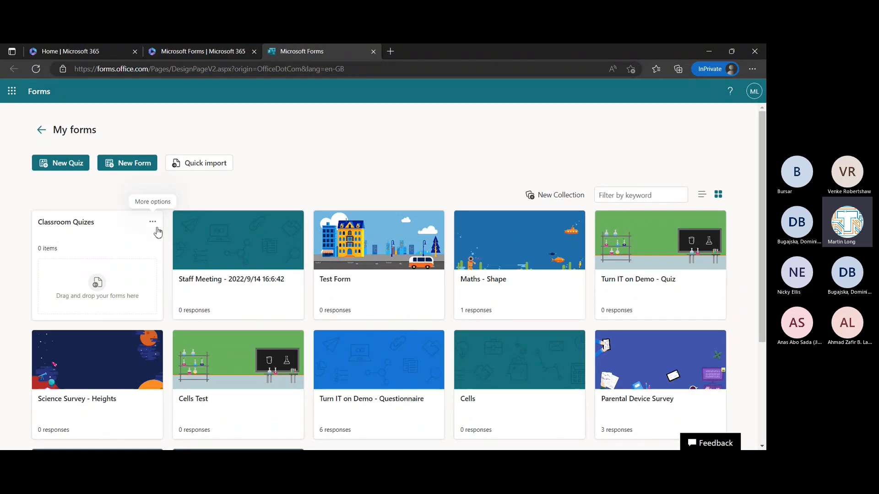
# - Check what creating a new collection asks for, and examine the Classroom Quizes collection's options and contents before returning to My forms
pyautogui.click(557, 198)
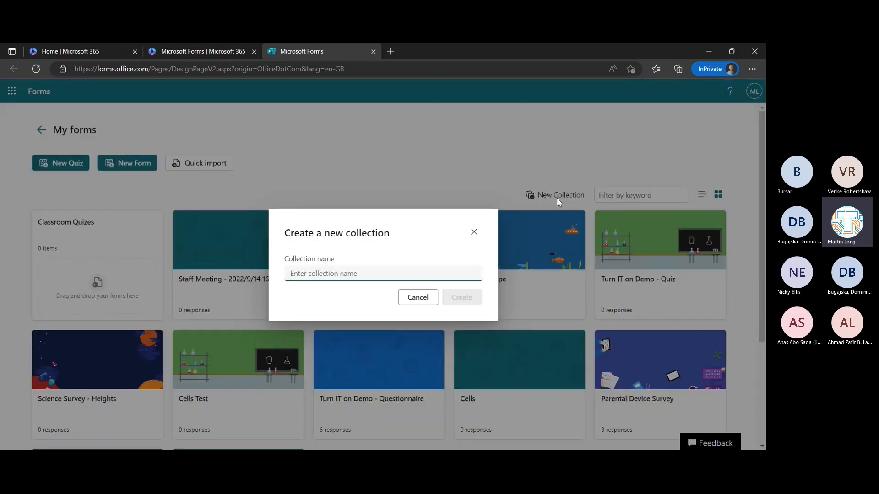
pyautogui.click(418, 298)
pyautogui.click(152, 225)
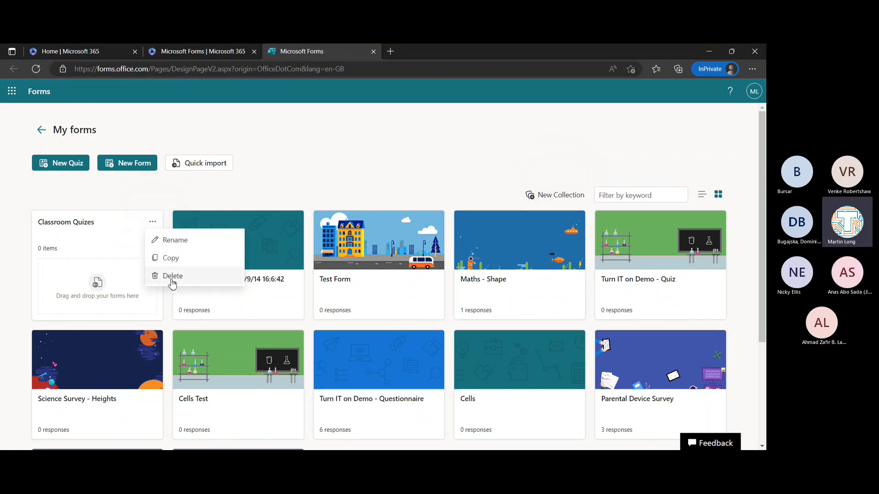
pyautogui.click(102, 230)
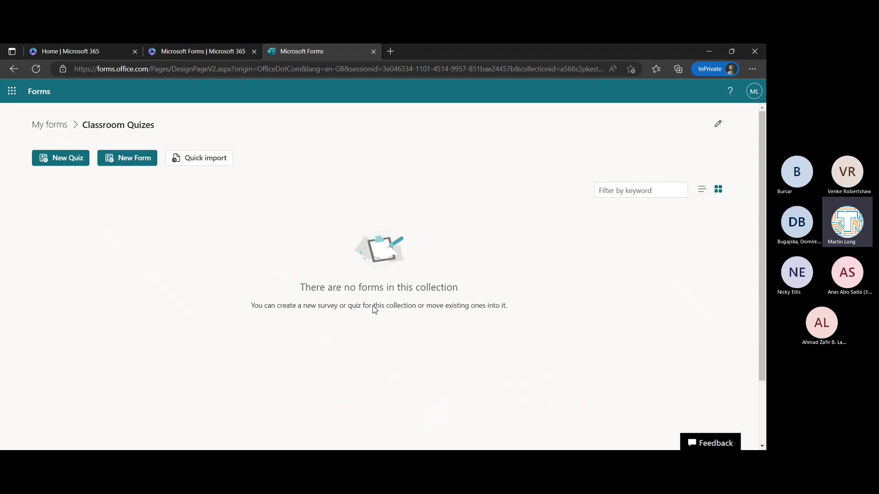
pyautogui.click(53, 134)
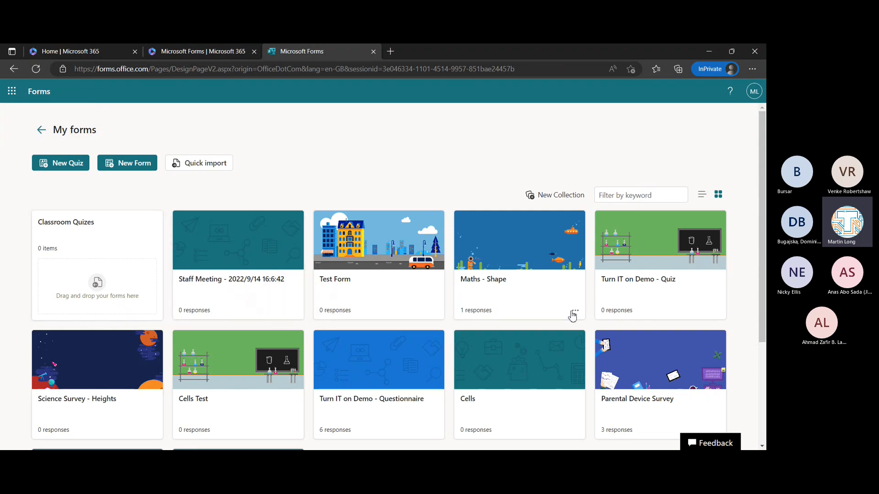
# - Examine the management options of the Maths - Shape form, including moving it to the Classroom Quizes collection
pyautogui.click(576, 314)
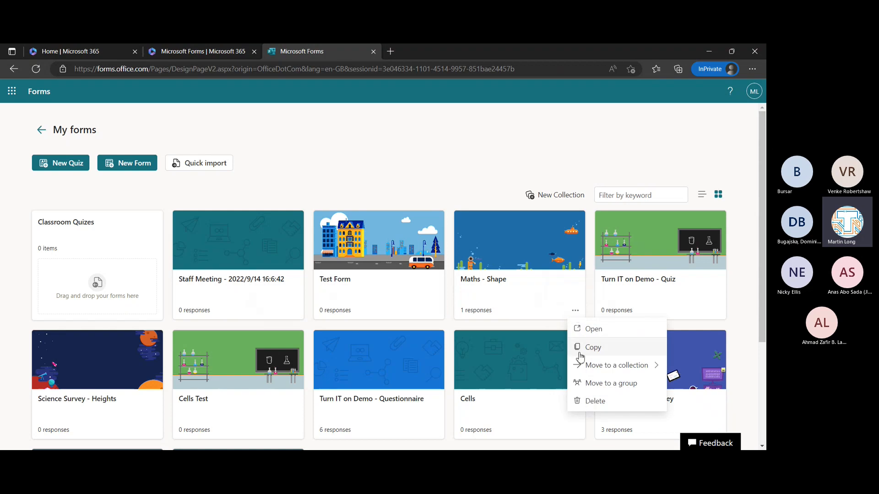
pyautogui.moveTo(586, 371)
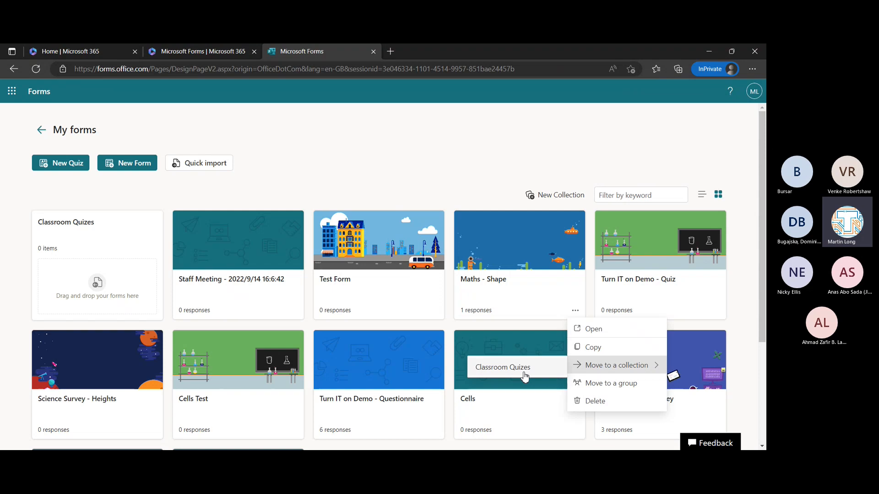
pyautogui.click(443, 179)
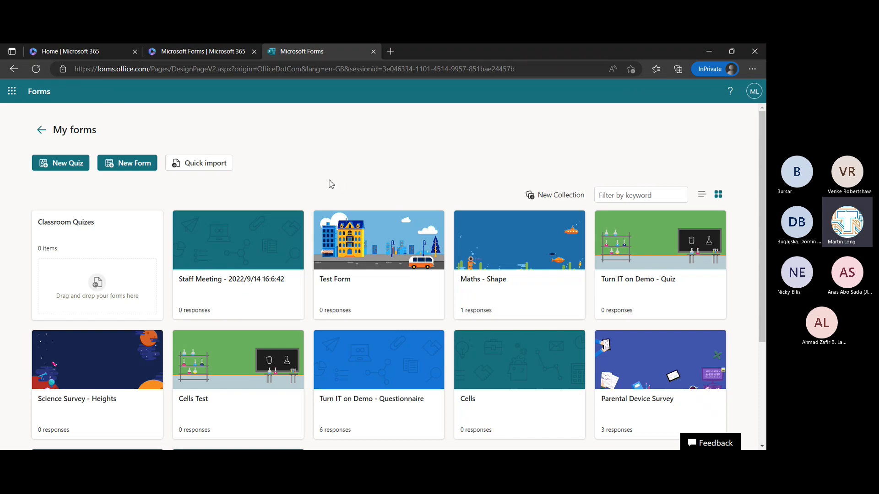
# - Check the Quick import options for creating a form from an existing file, leaving without importing anything
pyautogui.click(206, 166)
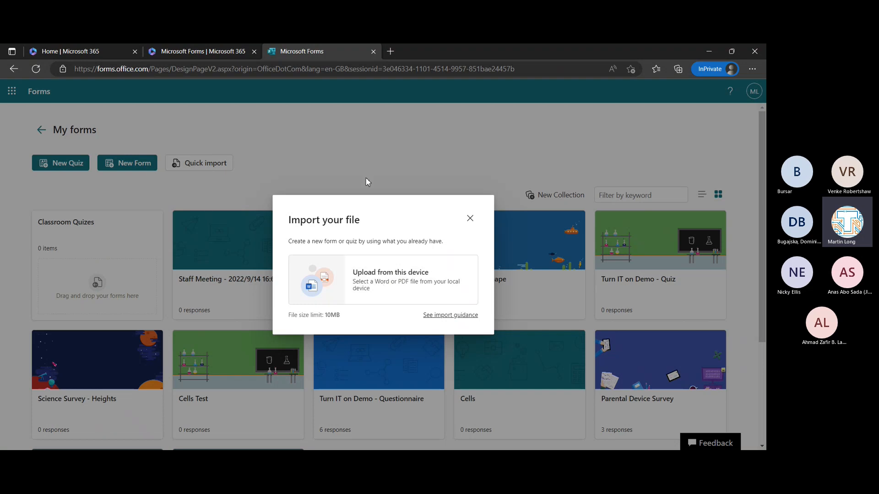
pyautogui.click(375, 159)
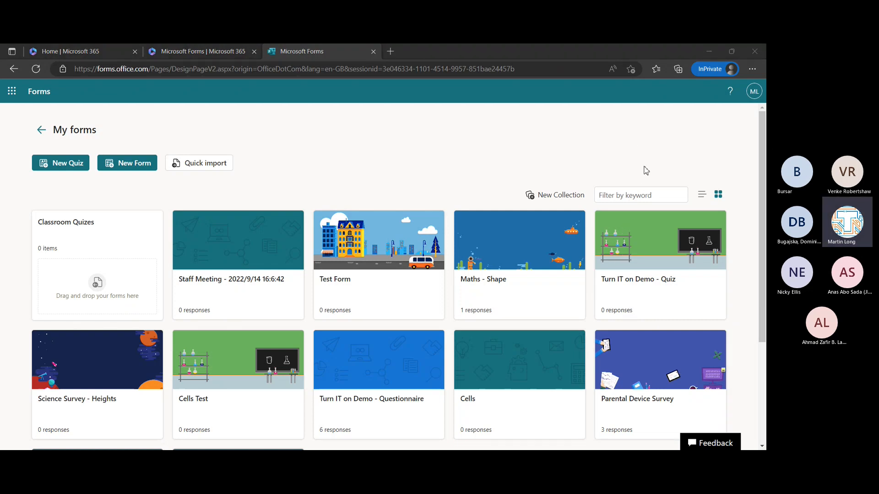
pyautogui.click(688, 157)
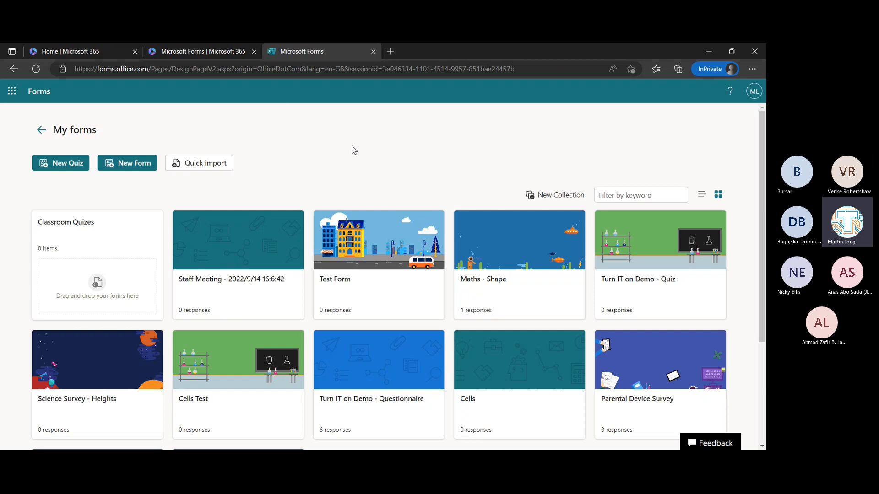
# - Delete the form named Test Form from My forms
pyautogui.moveTo(406, 287)
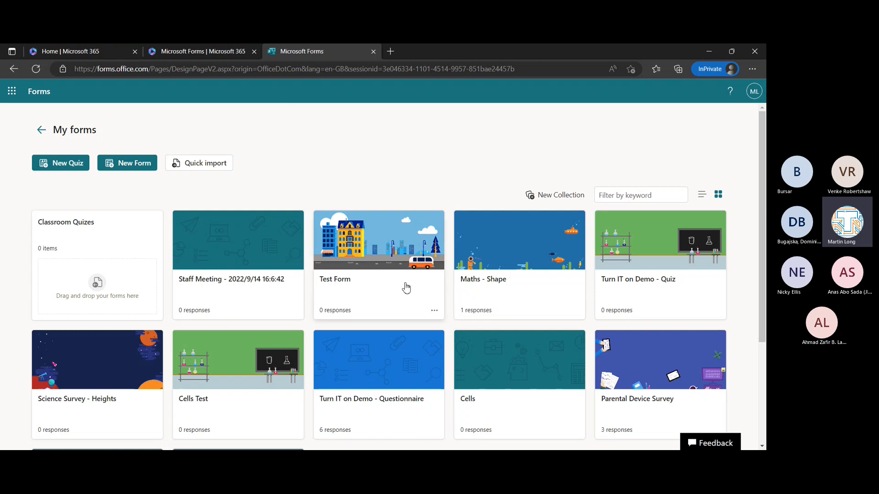
pyautogui.click(435, 312)
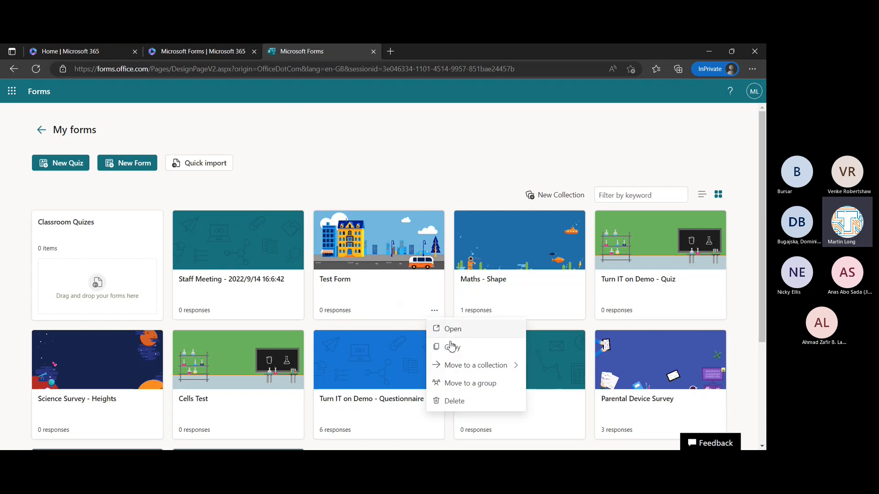
pyautogui.click(458, 401)
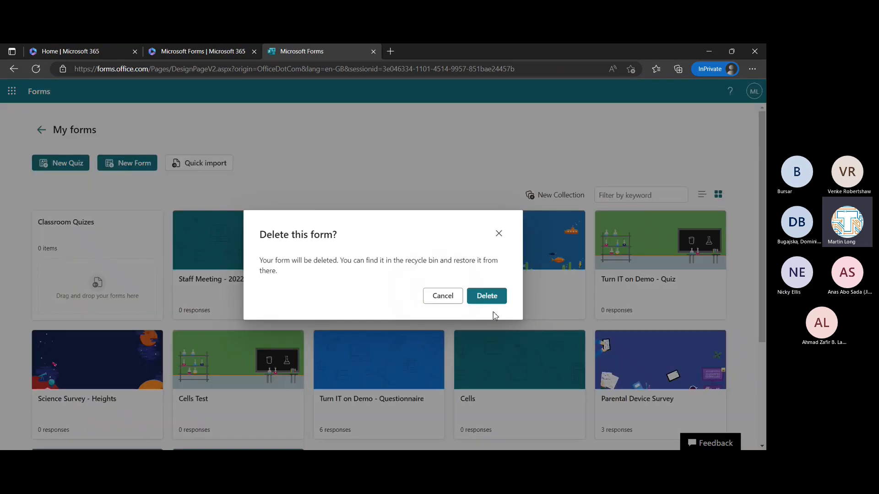
pyautogui.click(489, 299)
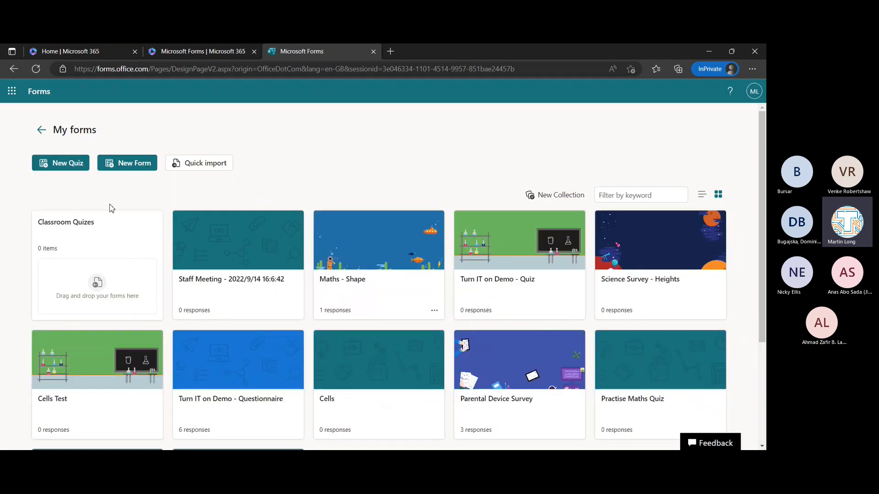
# - Create a new form and title it "Governors Survey"
pyautogui.click(133, 165)
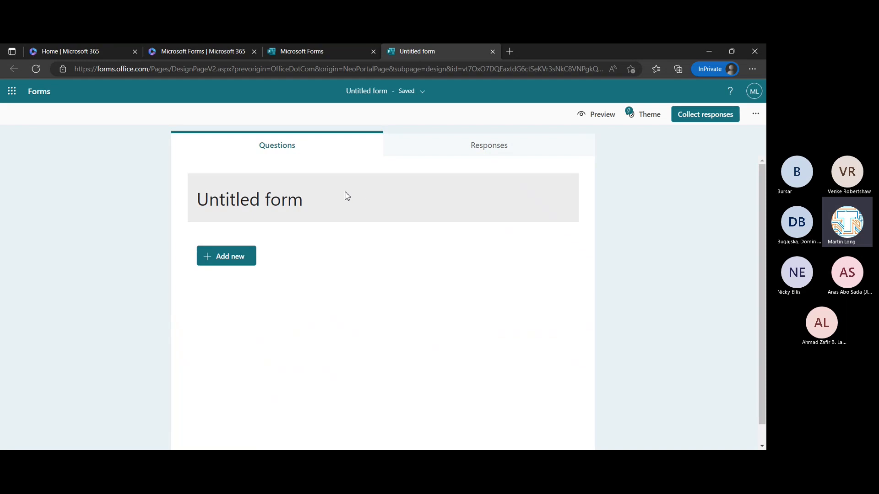
pyautogui.click(329, 194)
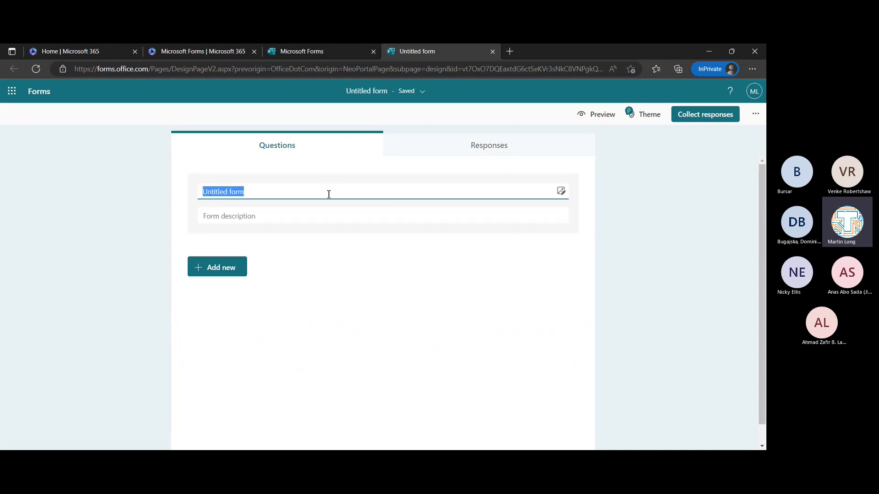
pyautogui.write('Gover')
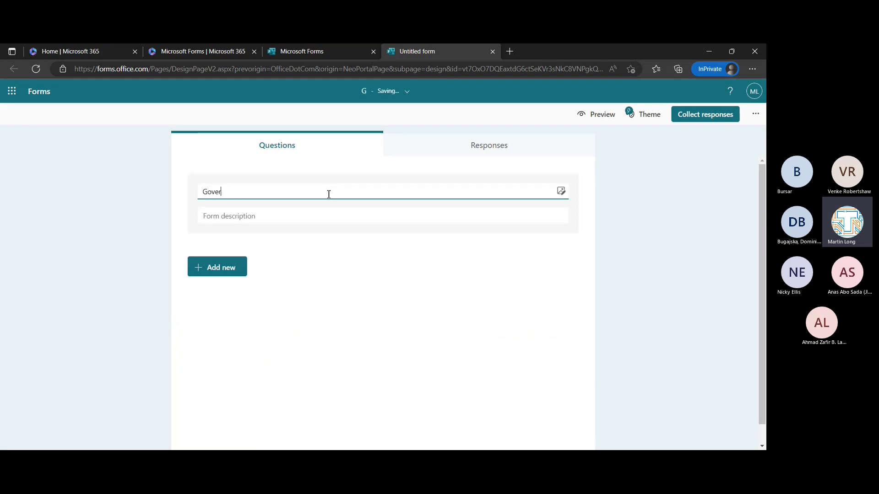
pyautogui.write('nors ')
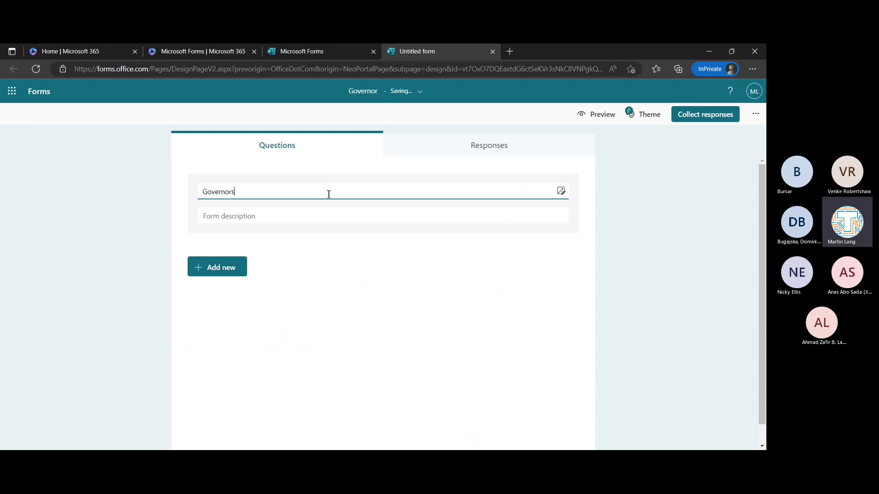
pyautogui.write('Surv')
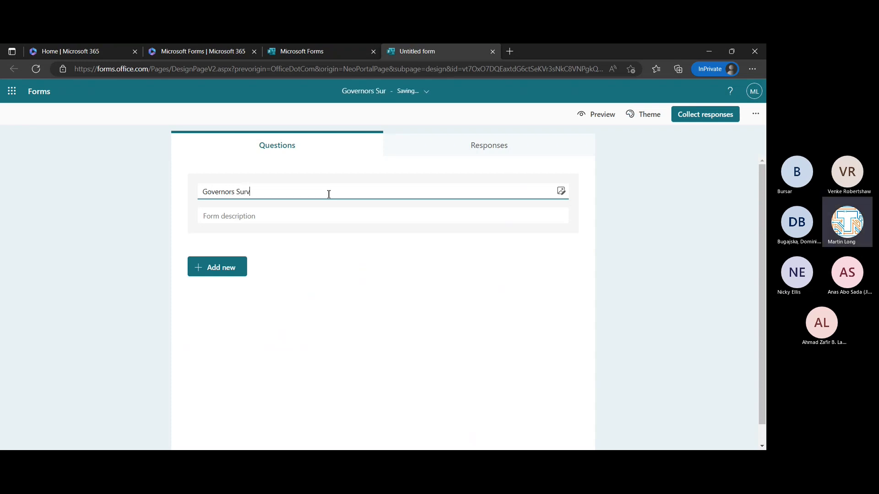
pyautogui.write('ey')
# - Set the form description to "Bit more about you."
pyautogui.click(275, 219)
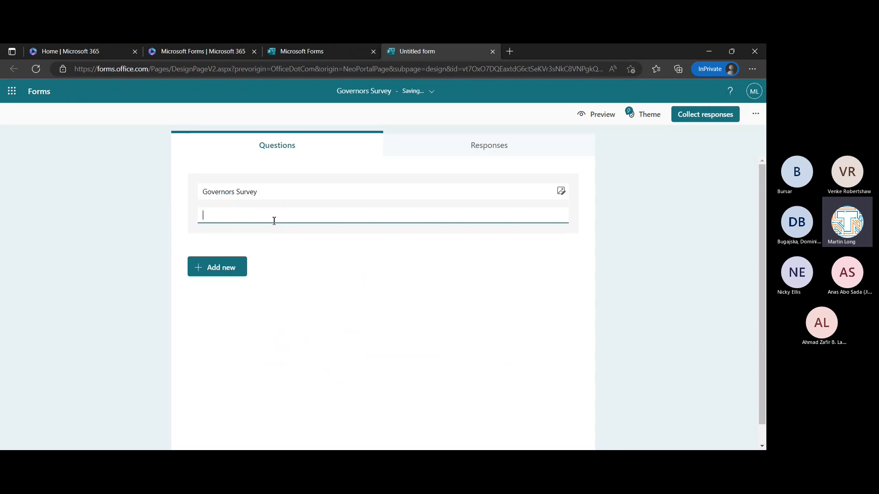
pyautogui.write('Bit a')
pyautogui.press('BackSpace')
pyautogui.write('m')
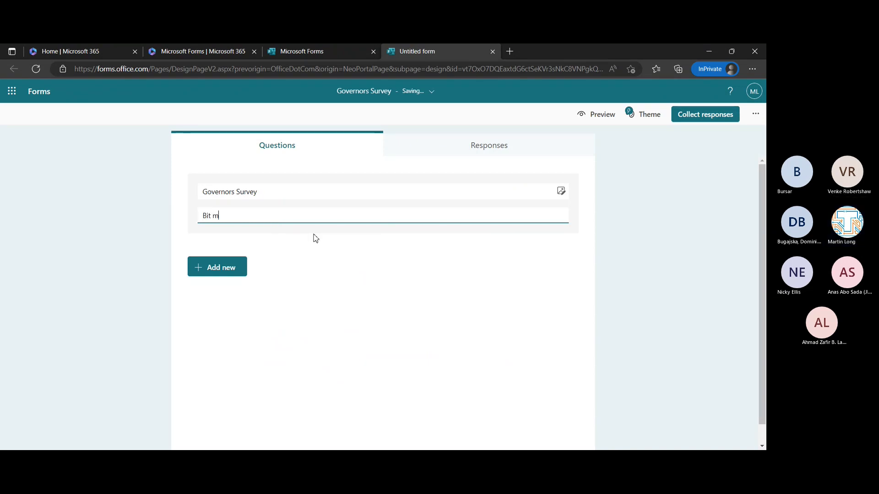
pyautogui.write('ore about you.')
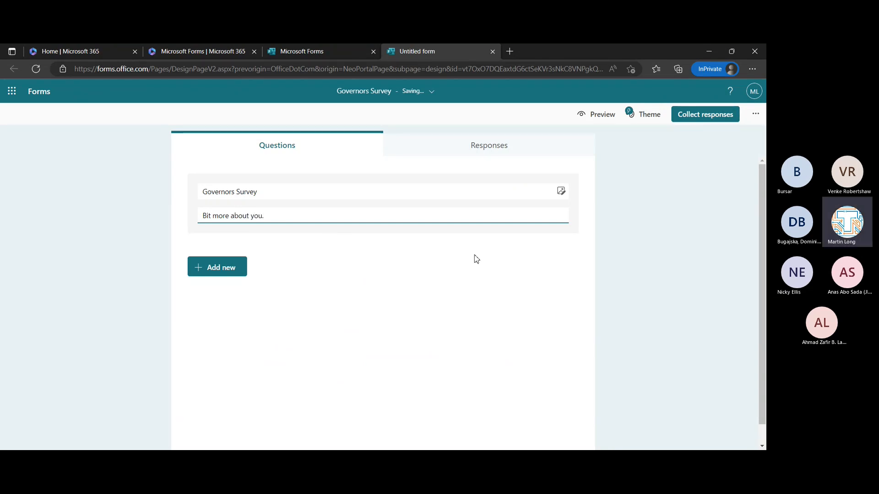
pyautogui.click(611, 262)
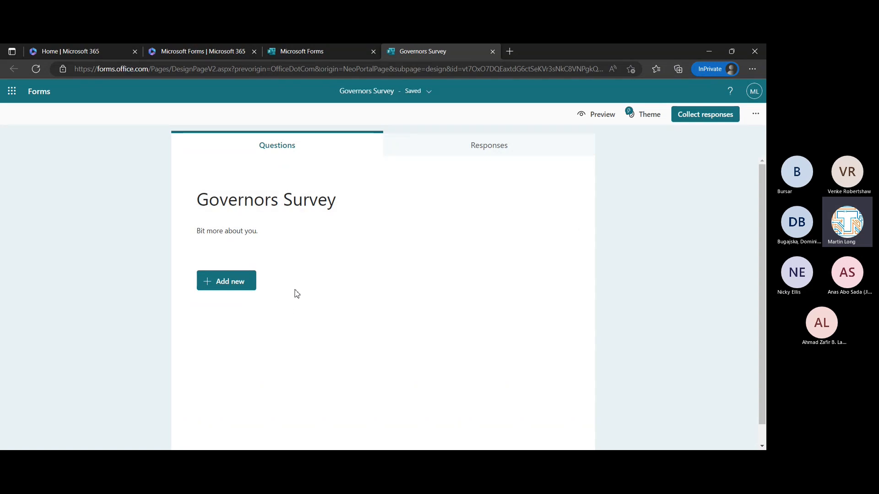
# - Check the available question types, then add a Choice question and open its question text for editing
pyautogui.click(241, 289)
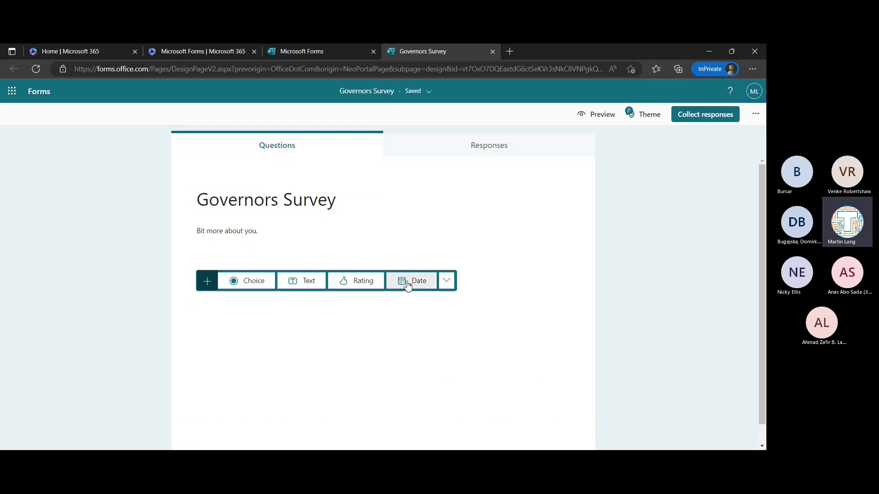
pyautogui.click(452, 284)
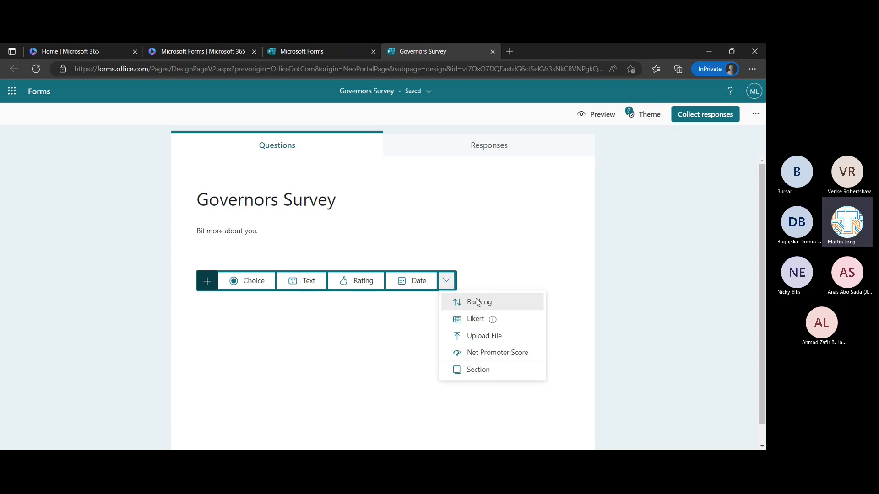
pyautogui.click(251, 284)
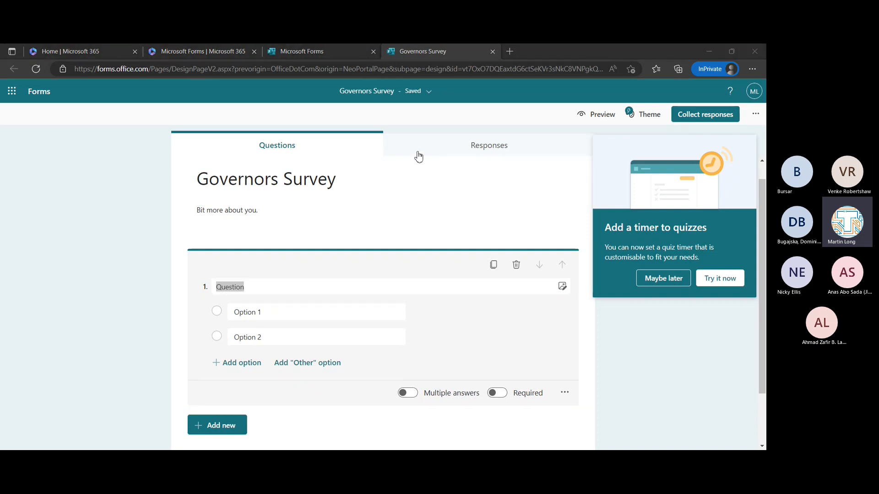
pyautogui.click(695, 338)
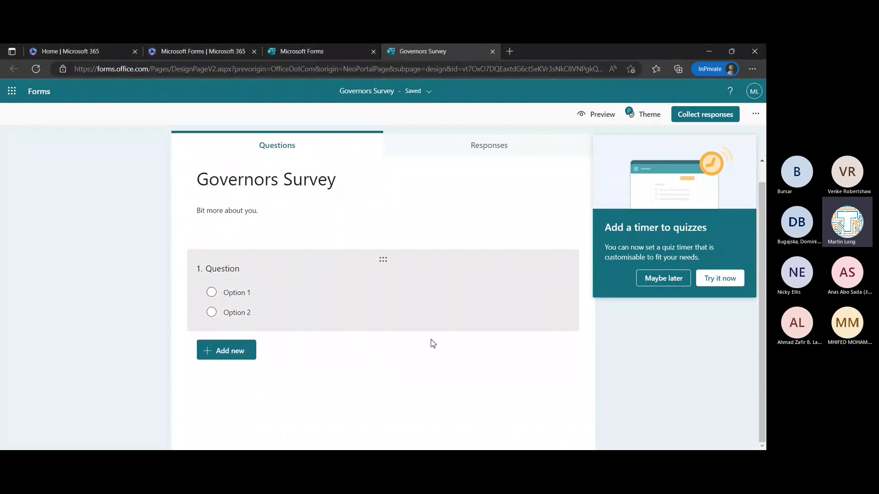
pyautogui.click(209, 286)
pyautogui.doubleClick(247, 286)
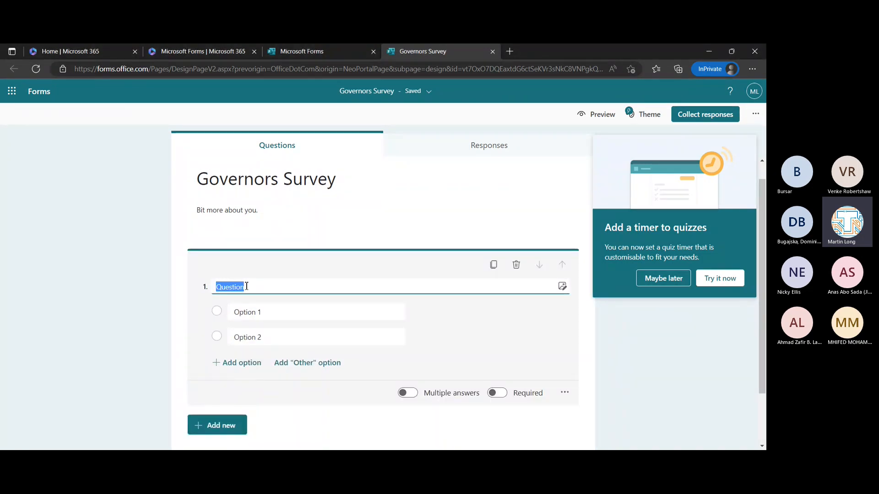
pyautogui.write('A')
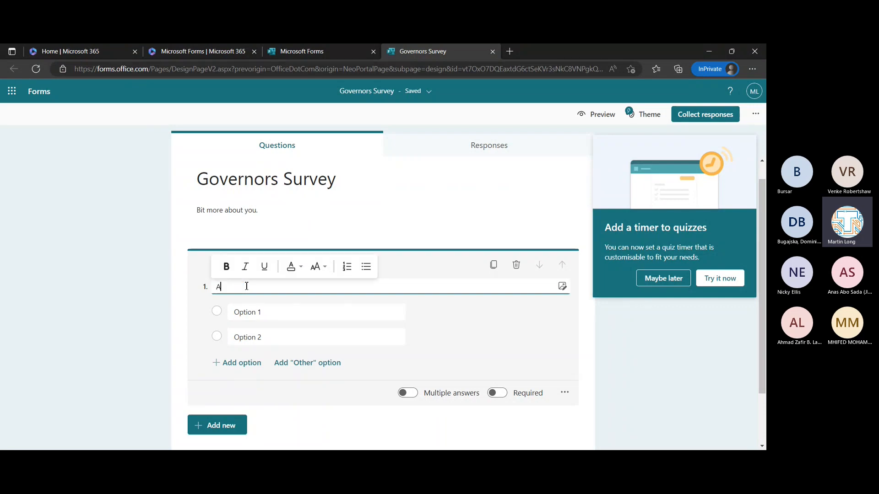
pyautogui.write('re you')
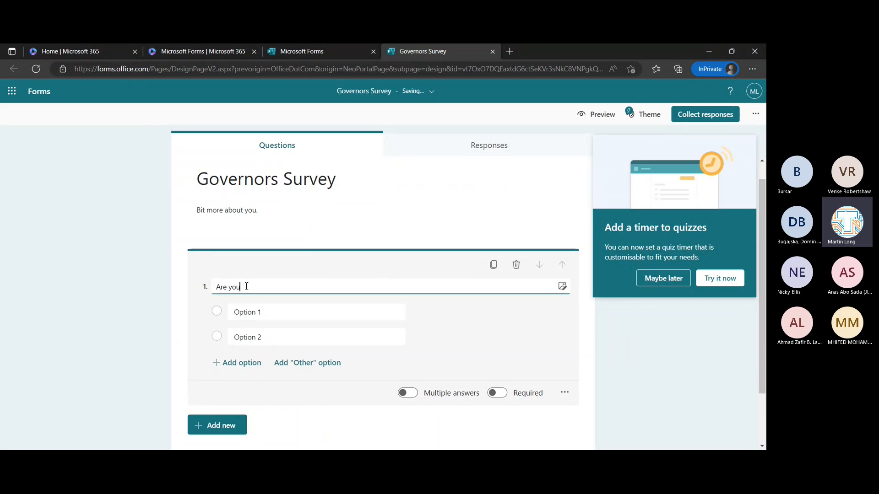
pyautogui.press('BackSpace')
pyautogui.press('BackSpace')
pyautogui.press('BackSpace')
pyautogui.press('BackSpace')
pyautogui.press('BackSpace')
pyautogui.press('BackSpace')
pyautogui.press('BackSpace')
pyautogui.press('BackSpace')
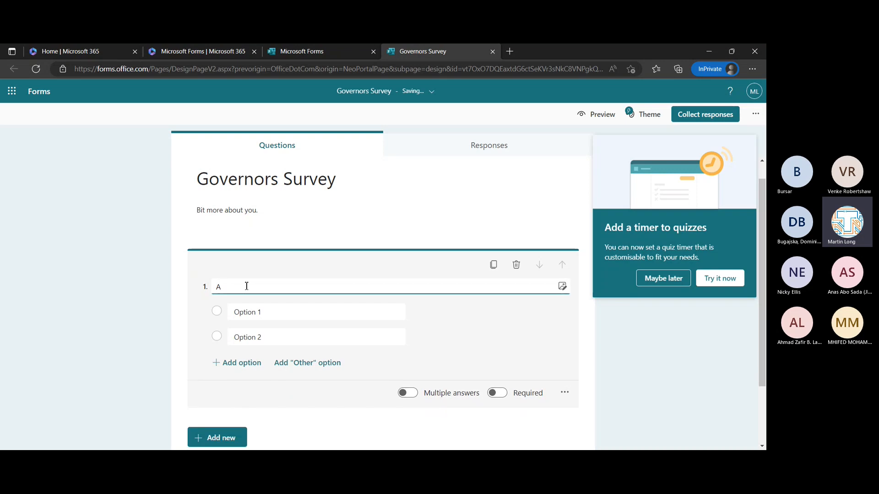
# - Set the Choice question's text to "Do you have a particular skill set?", correcting the spelling of "particular" with the suggested word
pyautogui.write('Do yo')
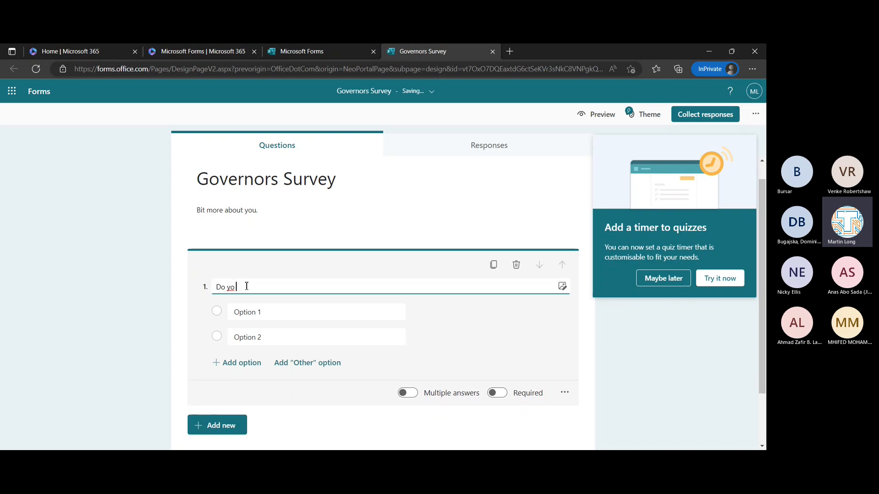
pyautogui.write('u have a pat')
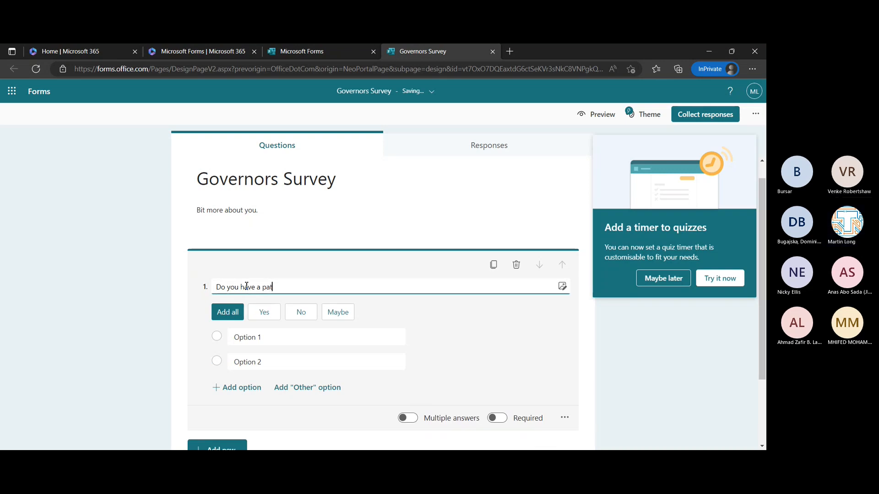
pyautogui.write('icular sch')
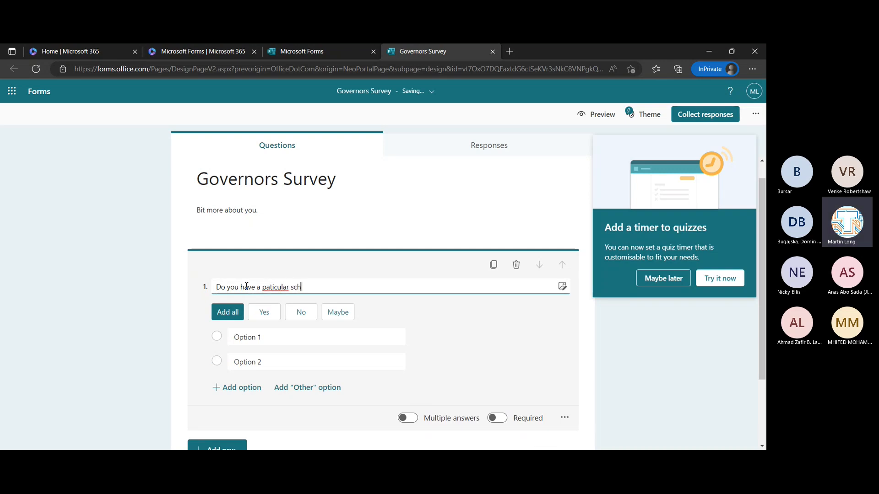
pyautogui.press('BackSpace')
pyautogui.press('BackSpace')
pyautogui.write('kil')
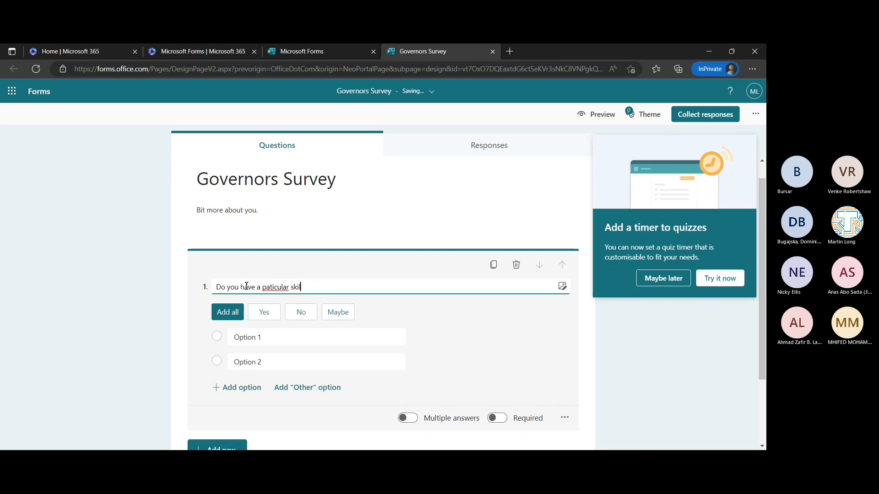
pyautogui.write('l')
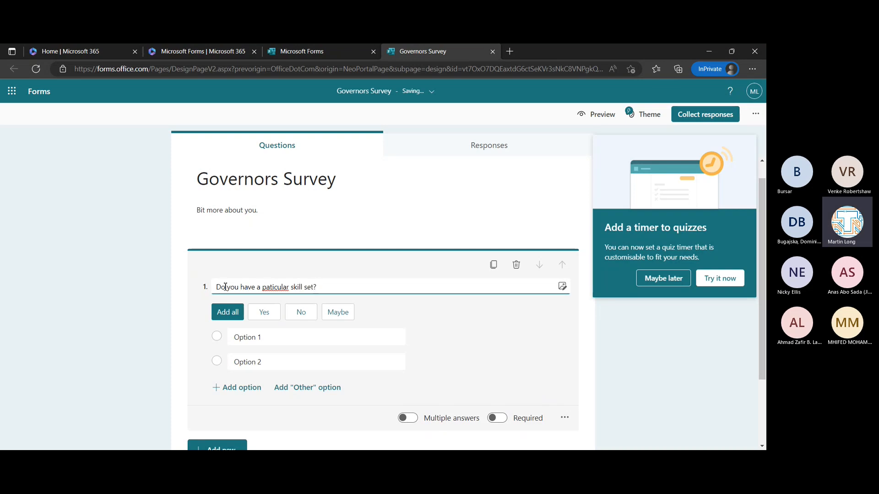
pyautogui.click(271, 287)
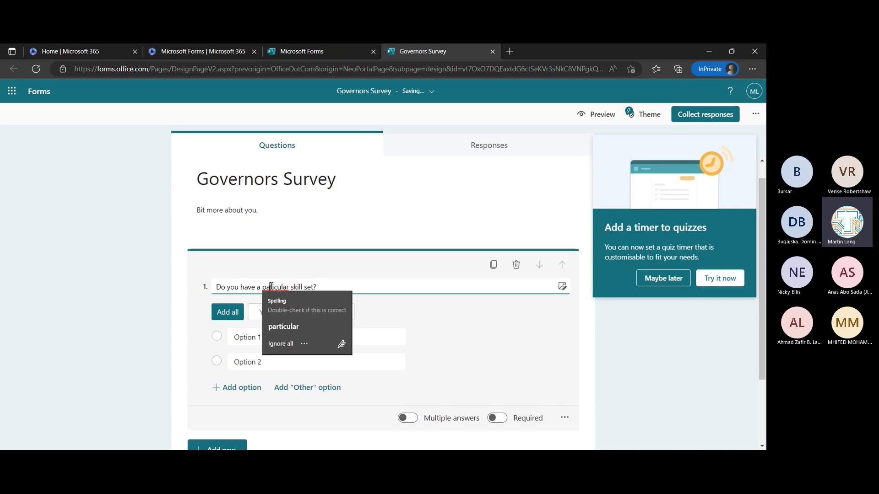
pyautogui.click(286, 326)
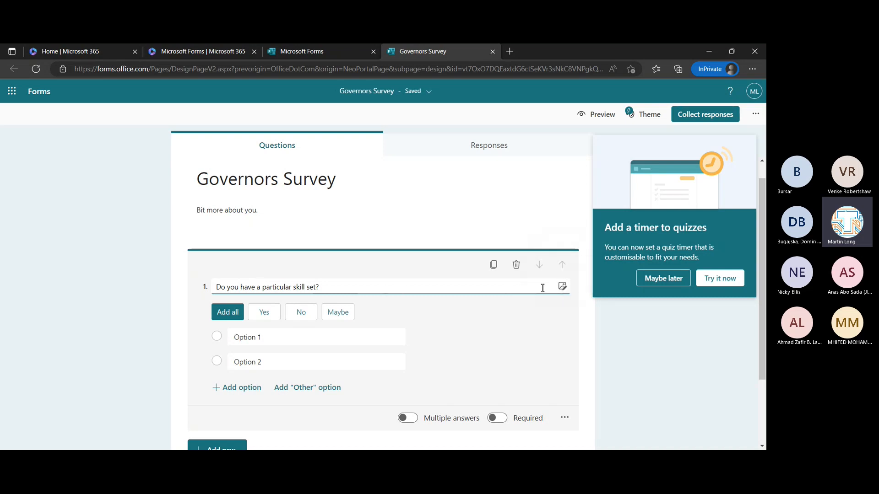
# - Dismiss the quiz timer promotion and search Bing images for "school governor" as media for the question
pyautogui.click(562, 288)
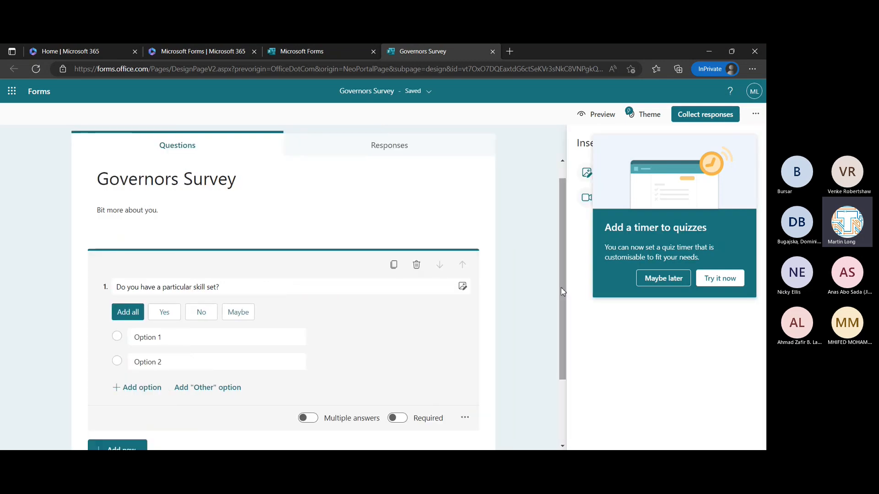
pyautogui.click(666, 278)
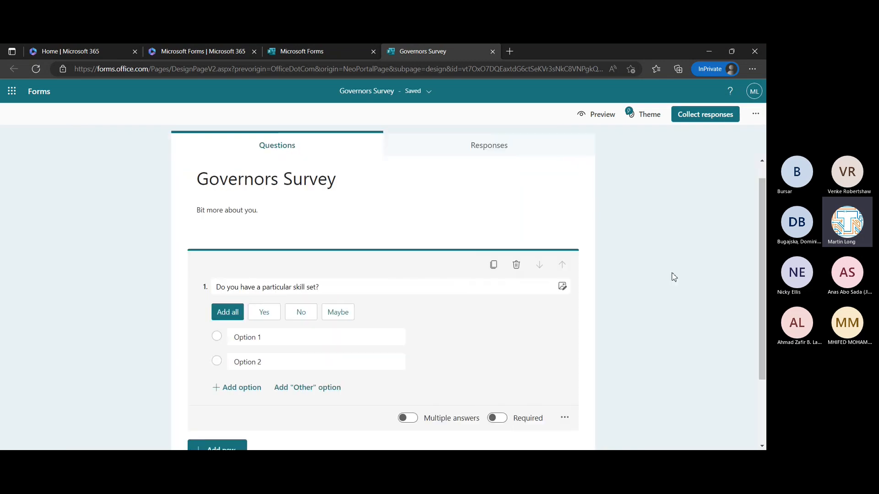
pyautogui.click(562, 287)
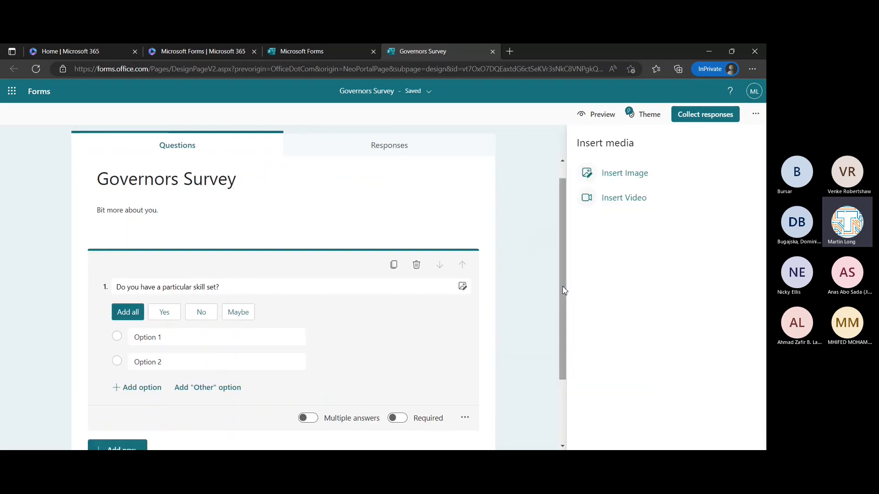
pyautogui.click(624, 174)
pyautogui.click(602, 192)
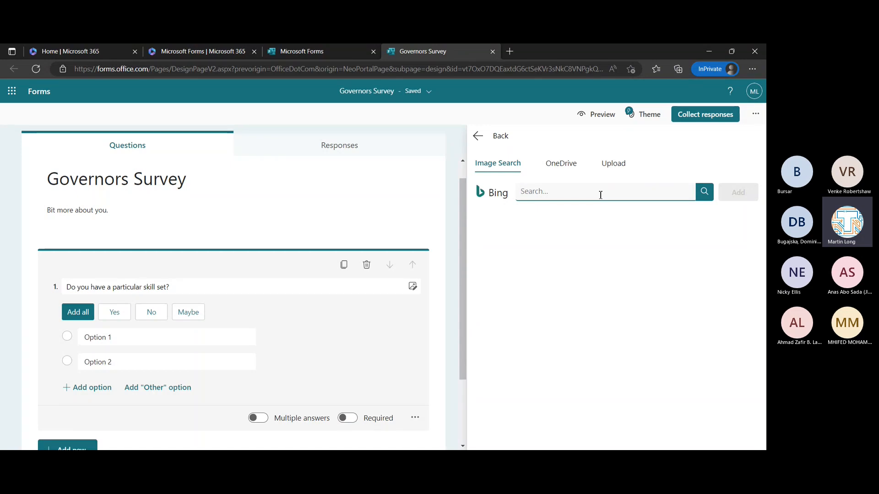
pyautogui.write('school governo')
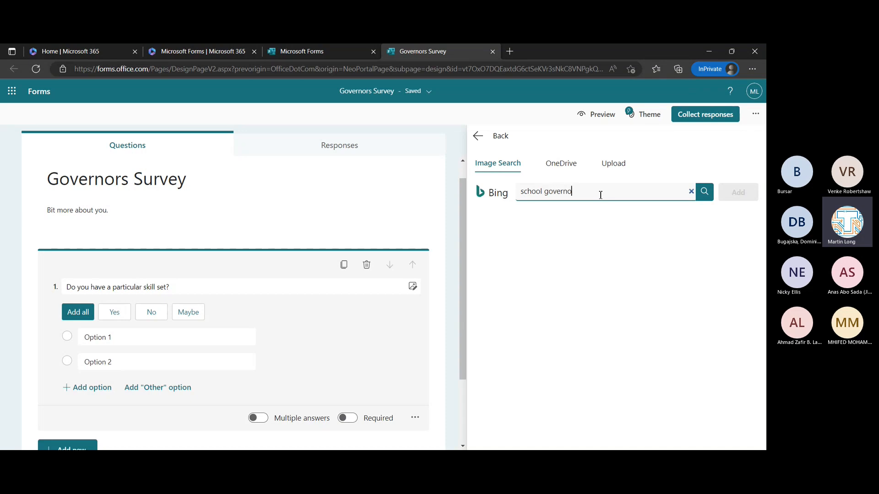
pyautogui.write('r')
pyautogui.press('Return')
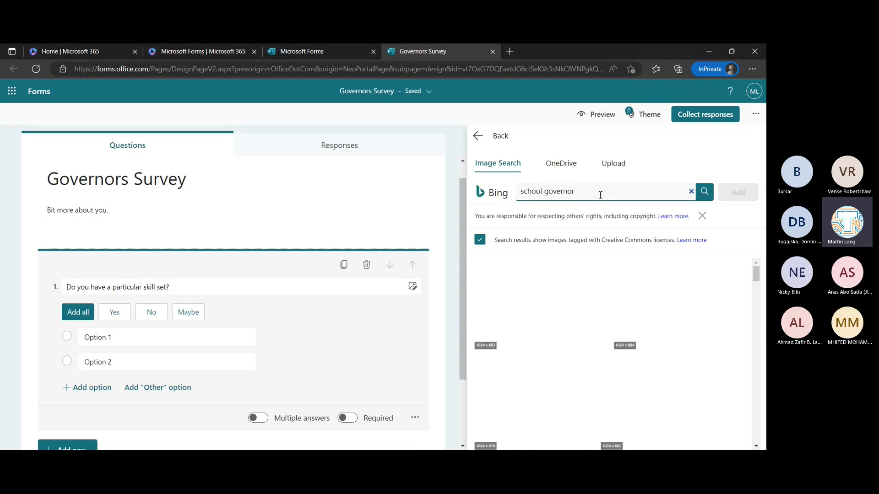
# - Add the classroom photo of two masked men in suits with pupils to the question
pyautogui.scroll(-2, 671, 329)
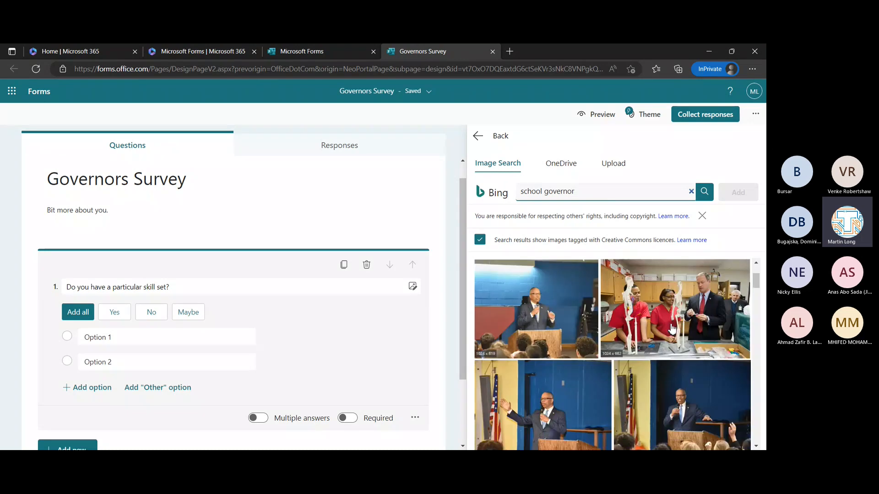
pyautogui.scroll(1, 672, 329)
pyautogui.scroll(-2, 672, 329)
pyautogui.scroll(2, 672, 329)
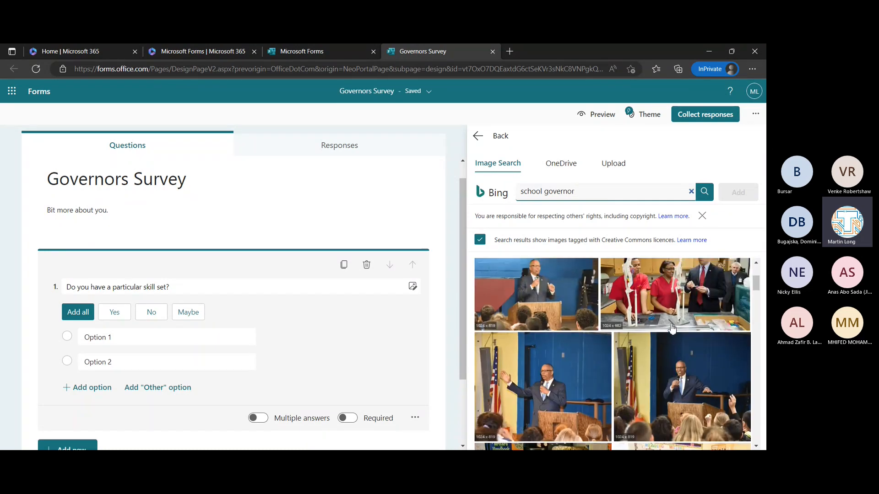
pyautogui.scroll(2, 671, 328)
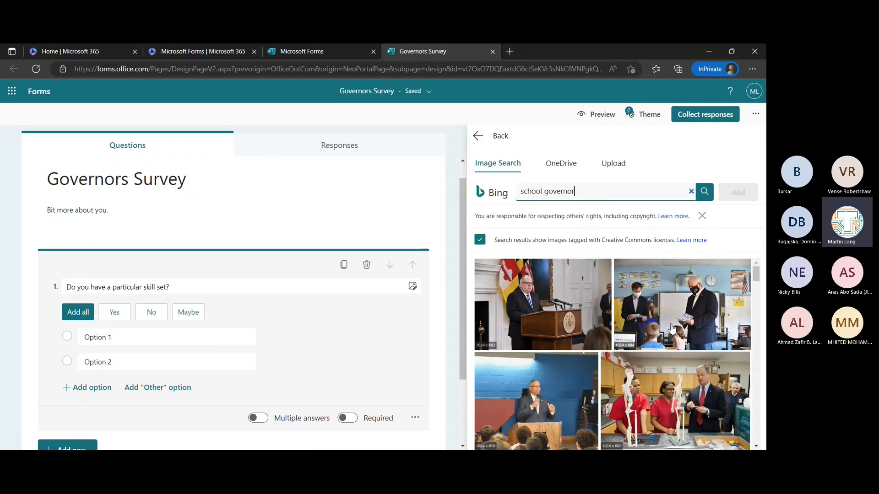
pyautogui.click(687, 319)
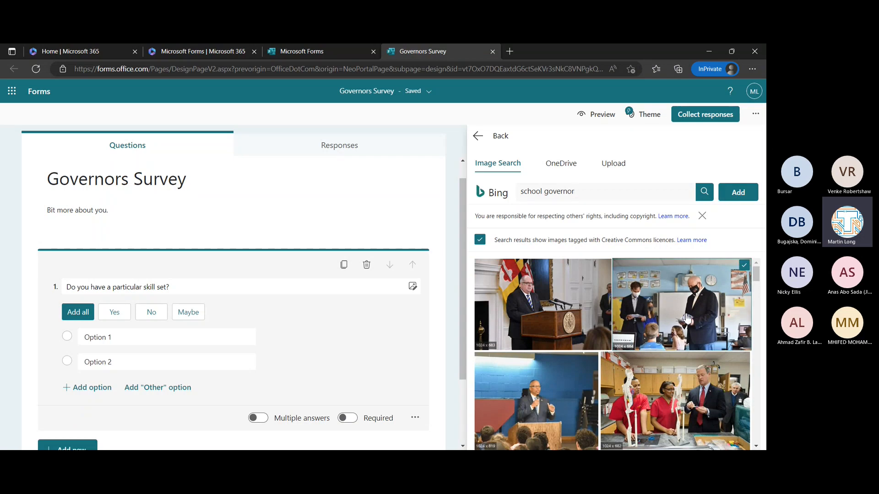
pyautogui.click(738, 194)
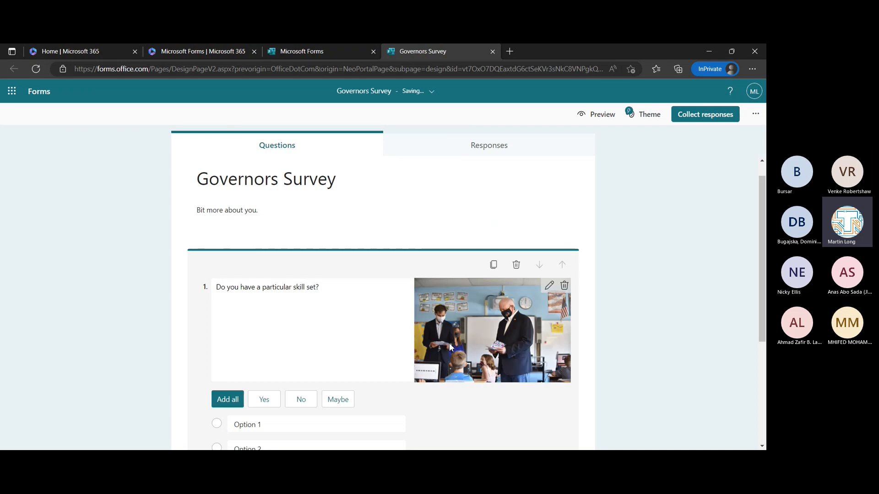
# - Name the first two answer options "Education" and "Business", and add a third option "Government"
pyautogui.scroll(-2, 449, 343)
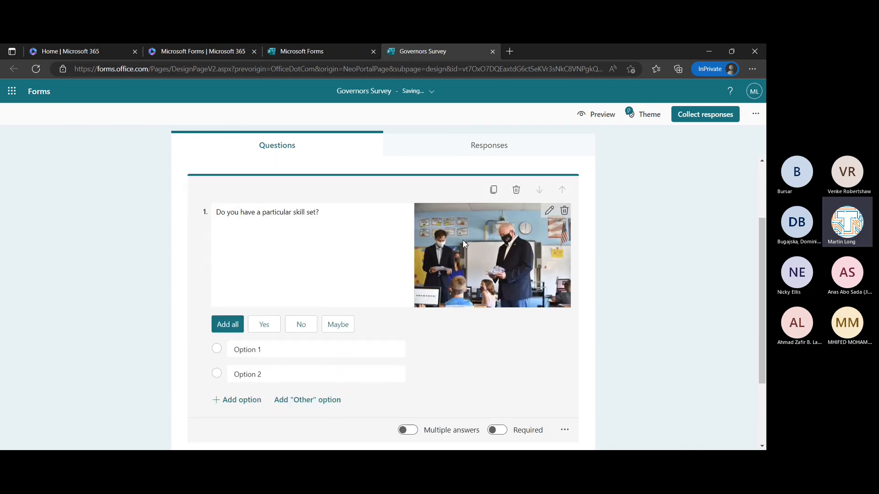
pyautogui.scroll(-2, 346, 270)
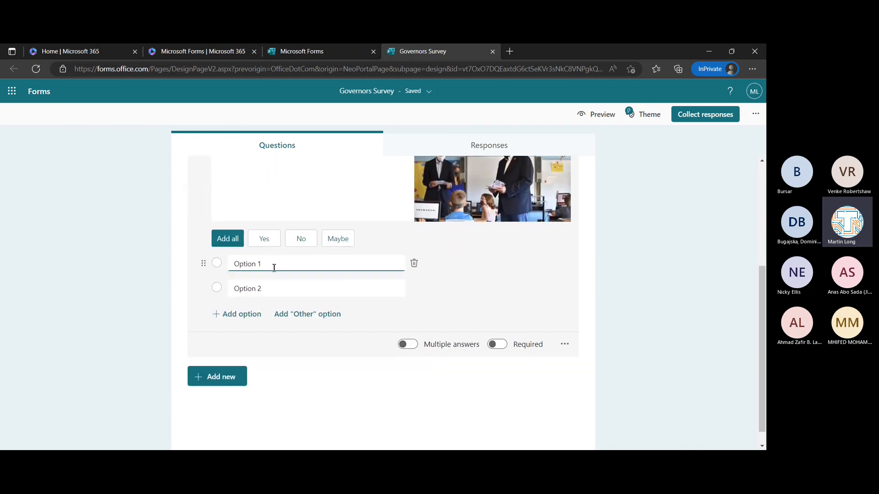
pyautogui.click(263, 265)
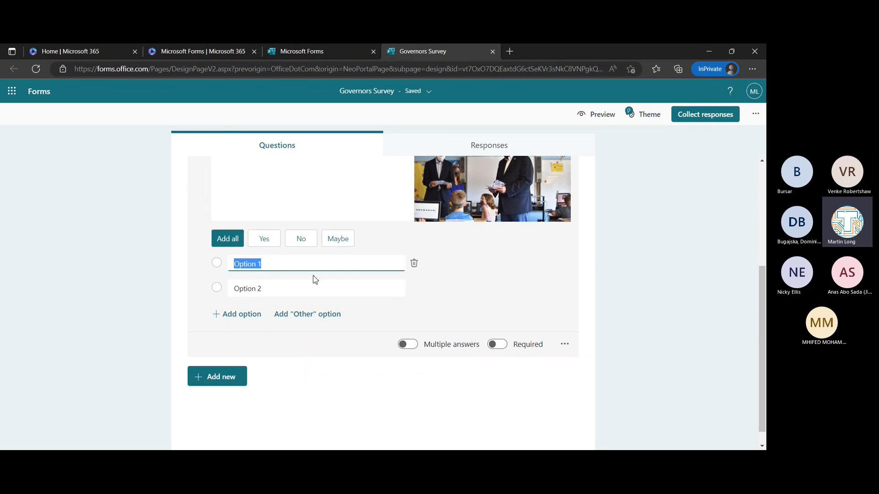
pyautogui.write('E')
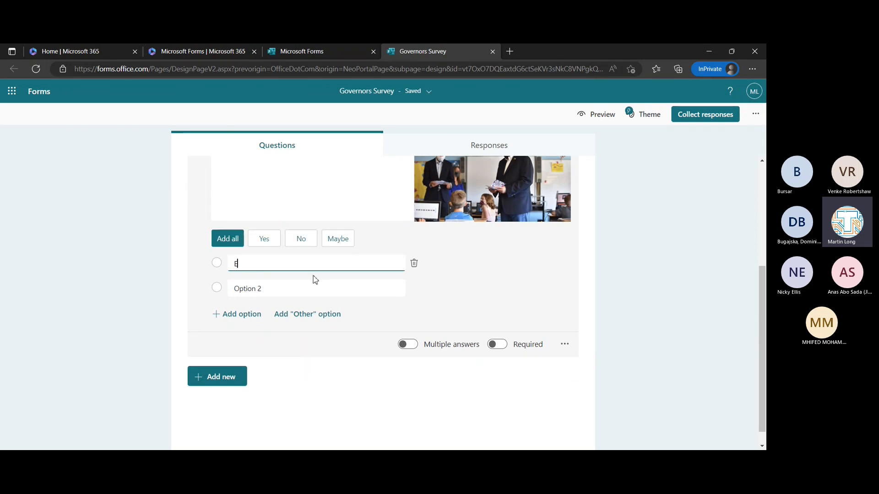
pyautogui.write('ducation')
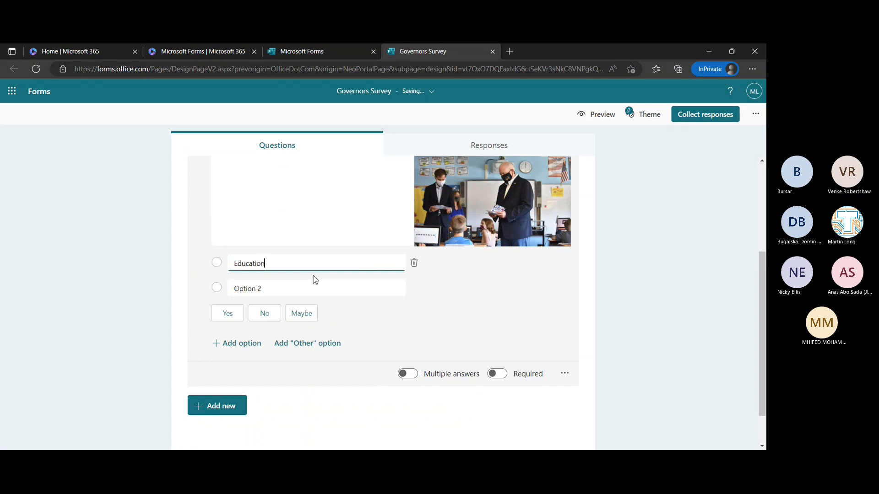
pyautogui.click(302, 289)
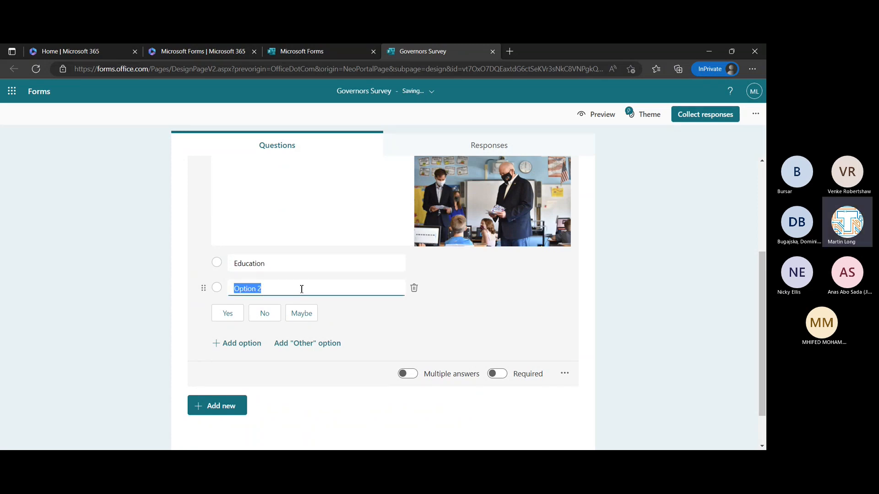
pyautogui.write('Business')
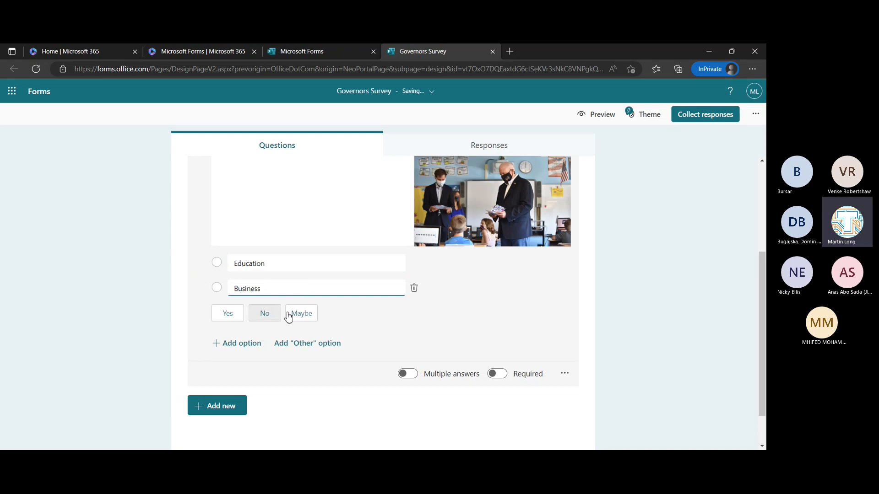
pyautogui.click(232, 347)
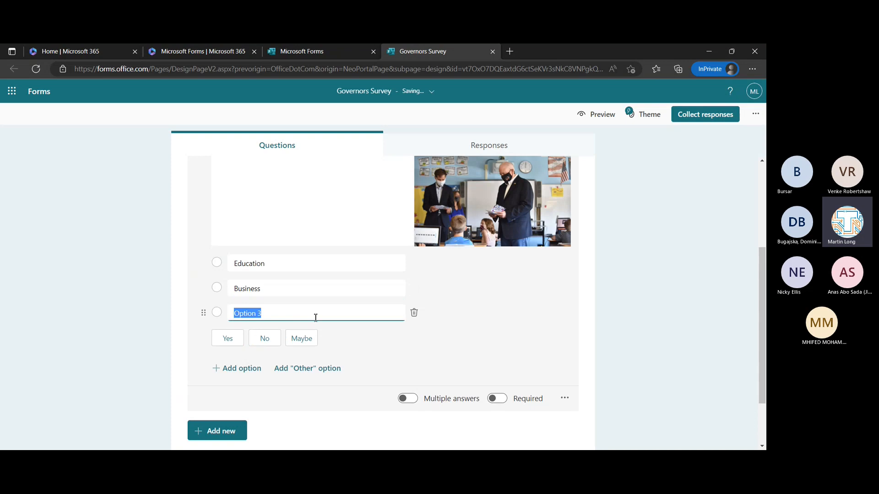
pyautogui.write('Government')
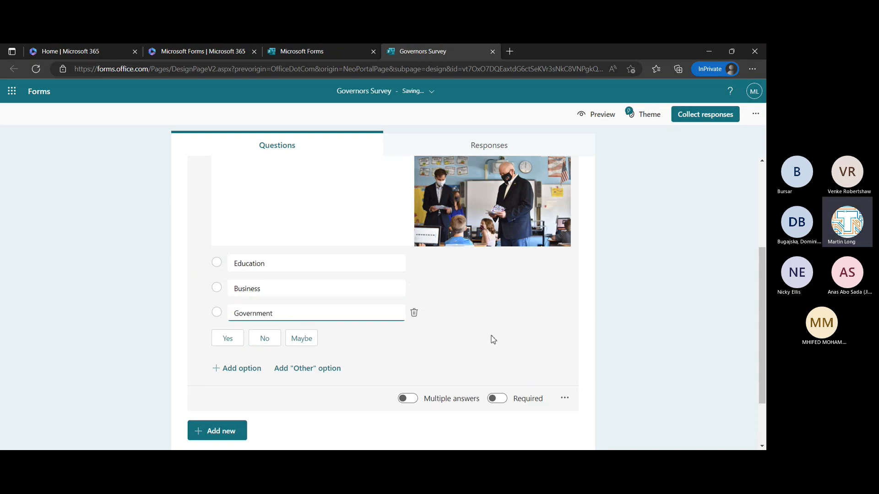
pyautogui.click(521, 337)
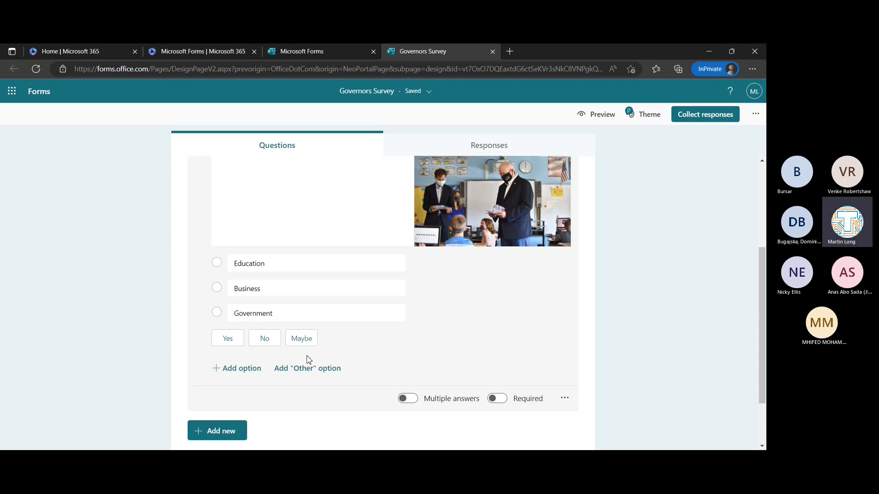
# - Add an "Other" option to the skill set question's answers
pyautogui.scroll(1, 474, 352)
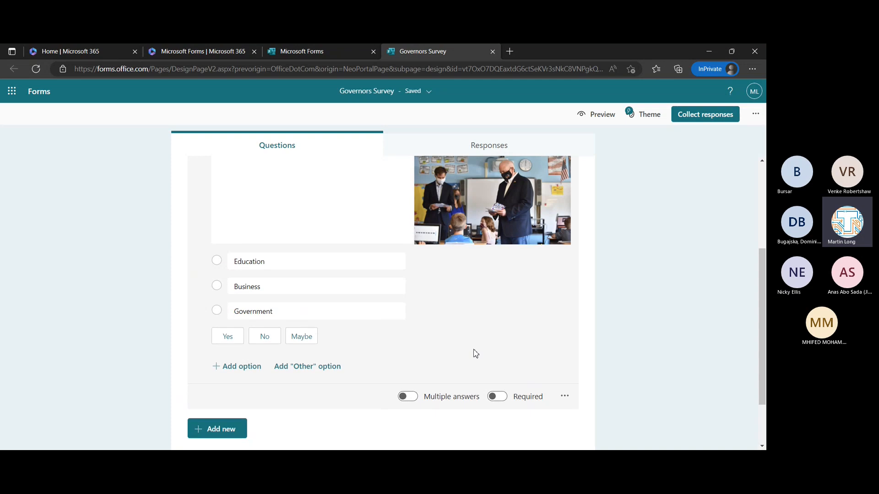
pyautogui.scroll(-1, 475, 353)
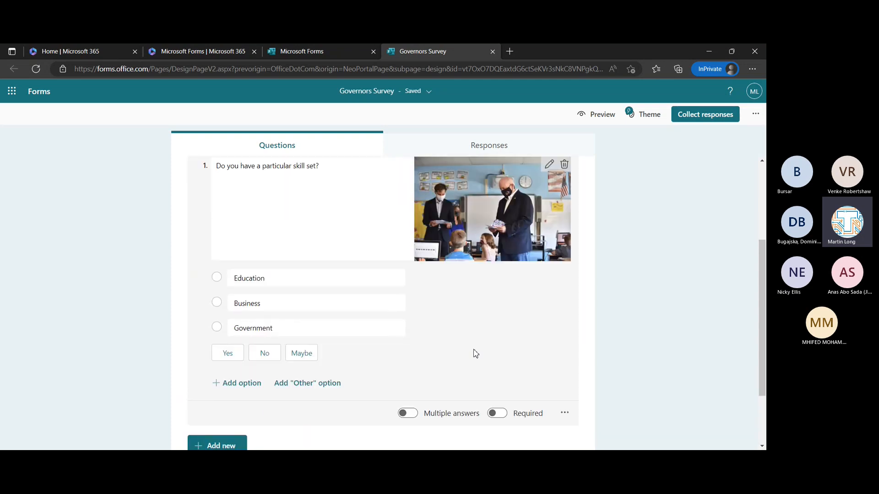
pyautogui.scroll(1, 475, 354)
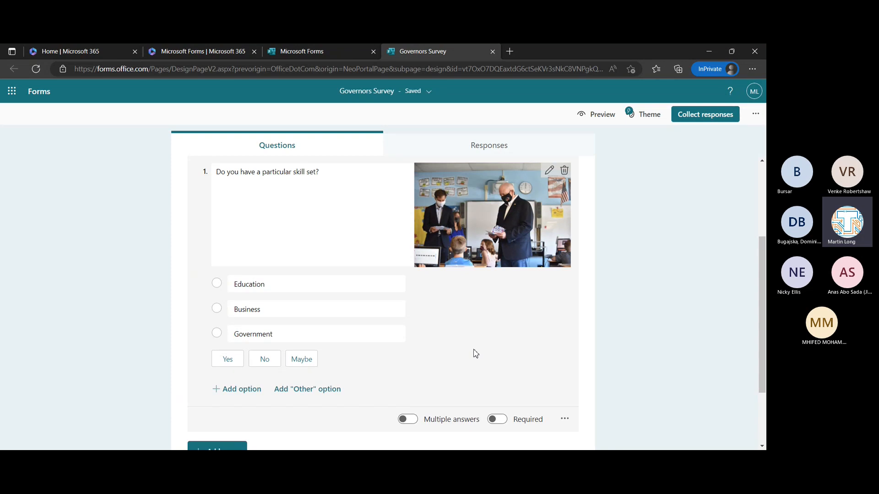
pyautogui.click(302, 392)
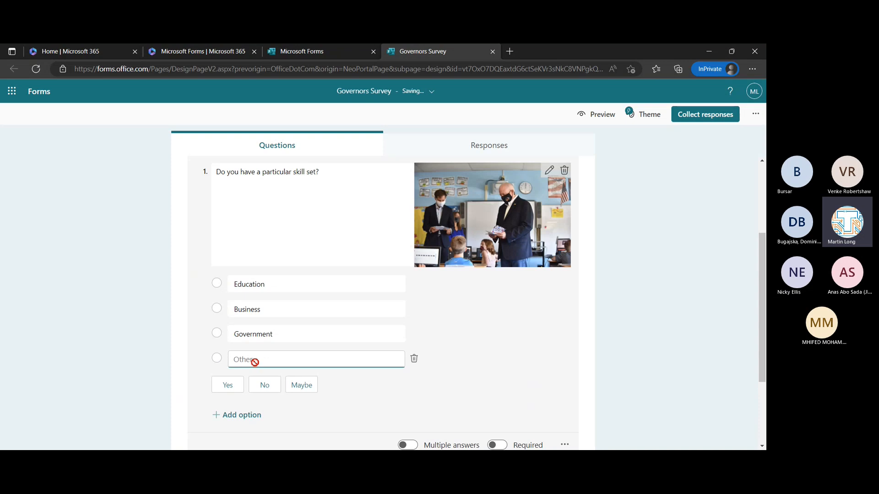
pyautogui.scroll(-2, 485, 372)
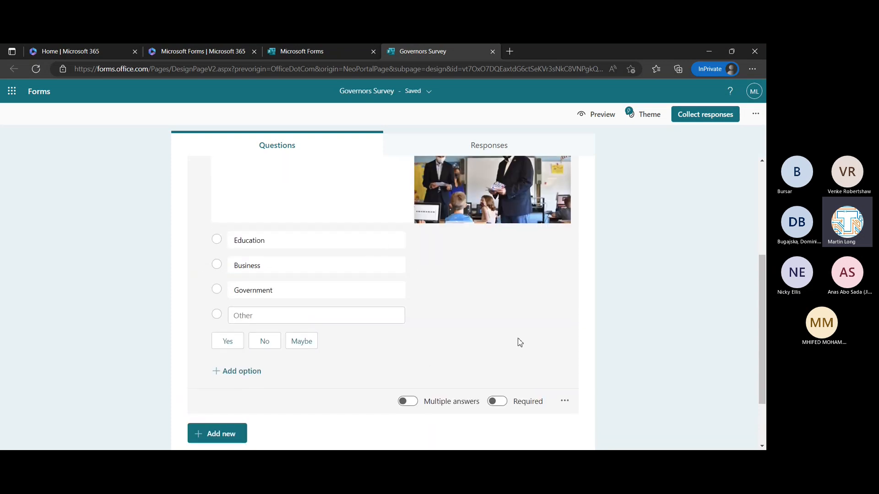
pyautogui.scroll(-1, 520, 343)
pyautogui.scroll(2, 520, 343)
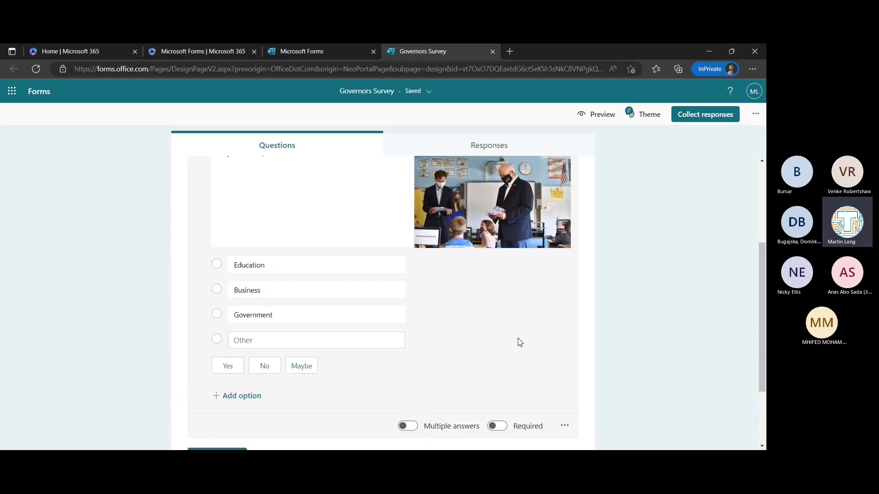
pyautogui.scroll(-1, 520, 343)
pyautogui.scroll(1, 520, 343)
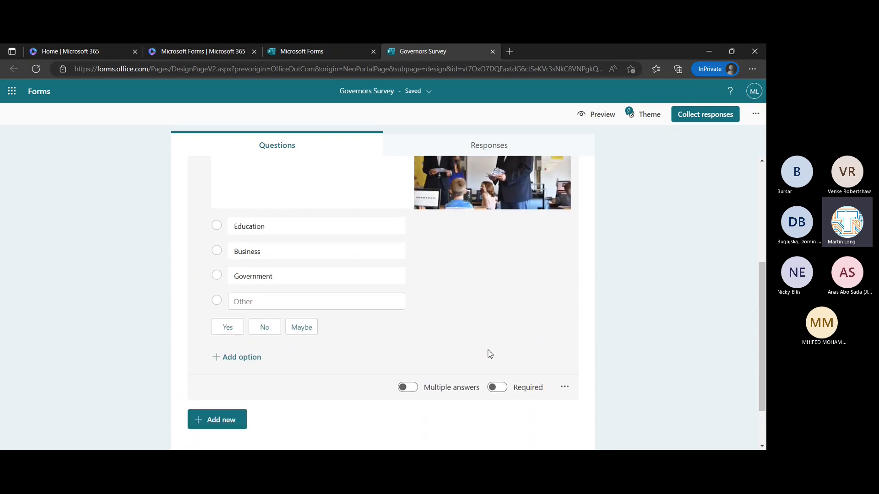
# - Reorder the skill set question's answer options to Business, Education, Government
pyautogui.scroll(1, 449, 357)
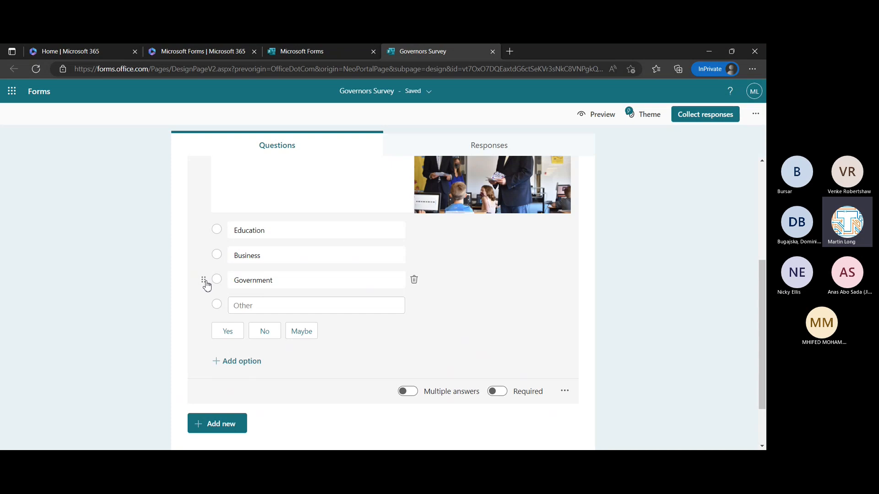
pyautogui.moveTo(207, 286); pyautogui.dragTo(206, 232)
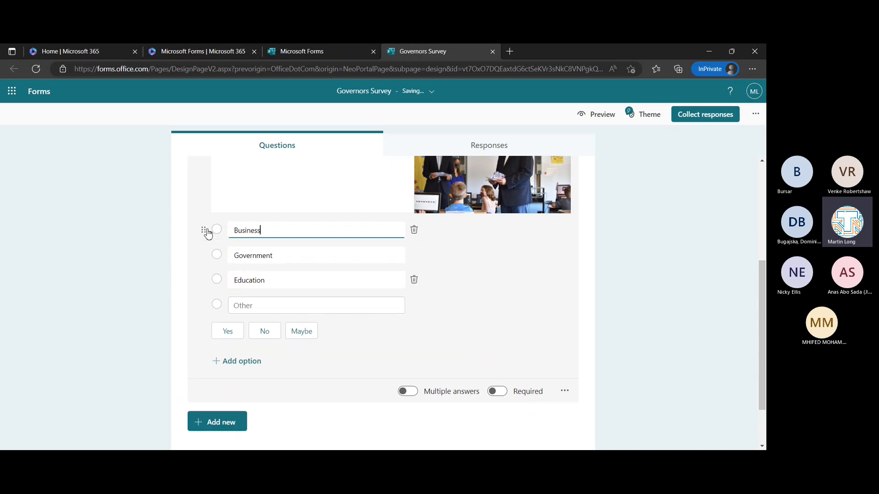
pyautogui.moveTo(206, 282); pyautogui.dragTo(206, 256)
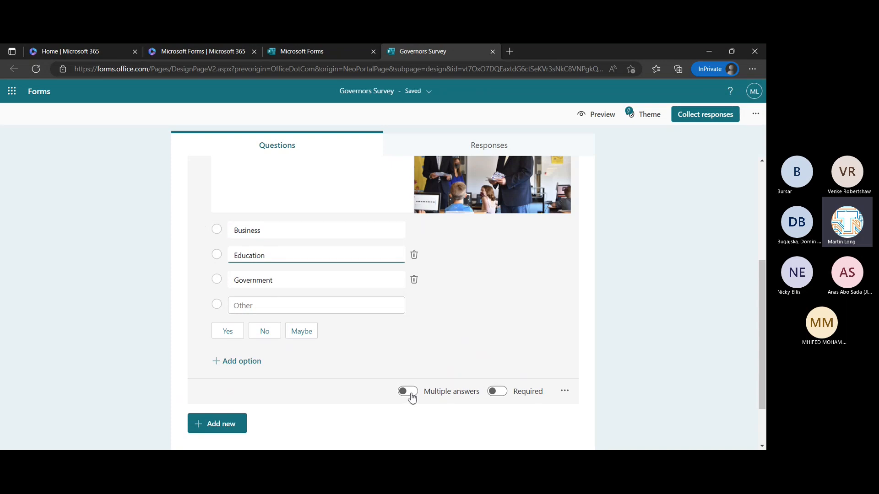
# - Allow multiple answers on the skill set question and require the total selected options to be equal to 2
pyautogui.click(408, 392)
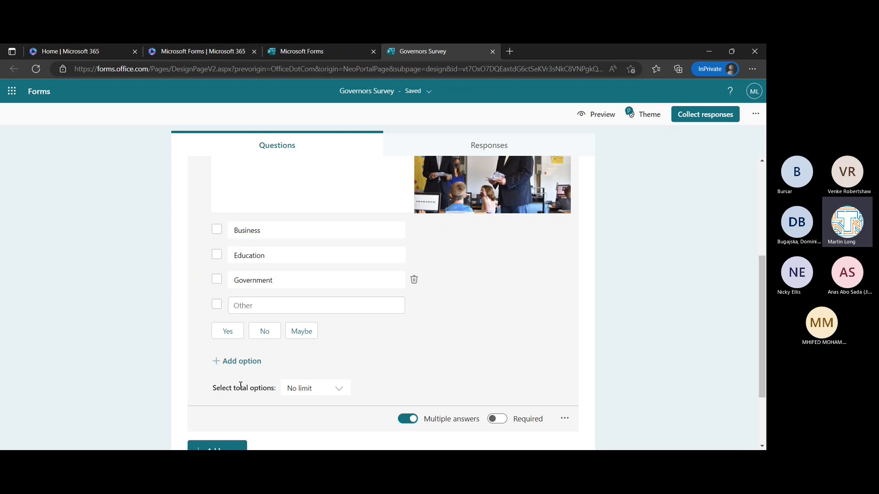
pyautogui.click(340, 389)
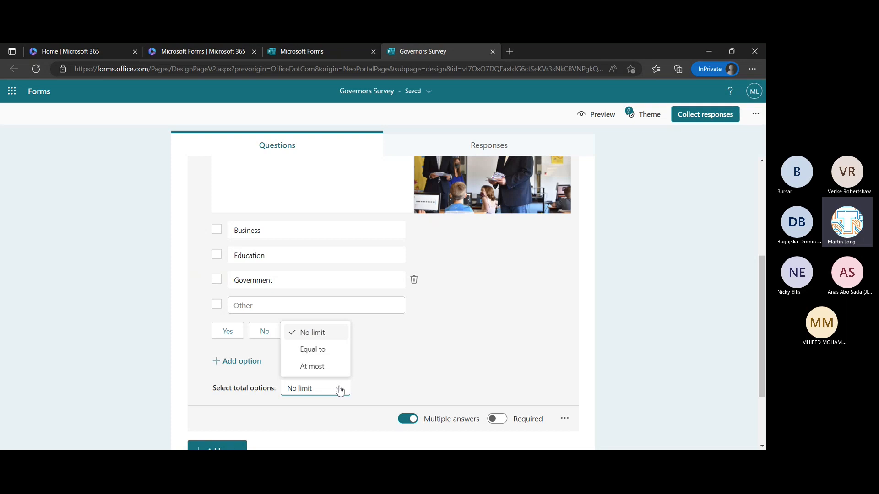
pyautogui.click(329, 351)
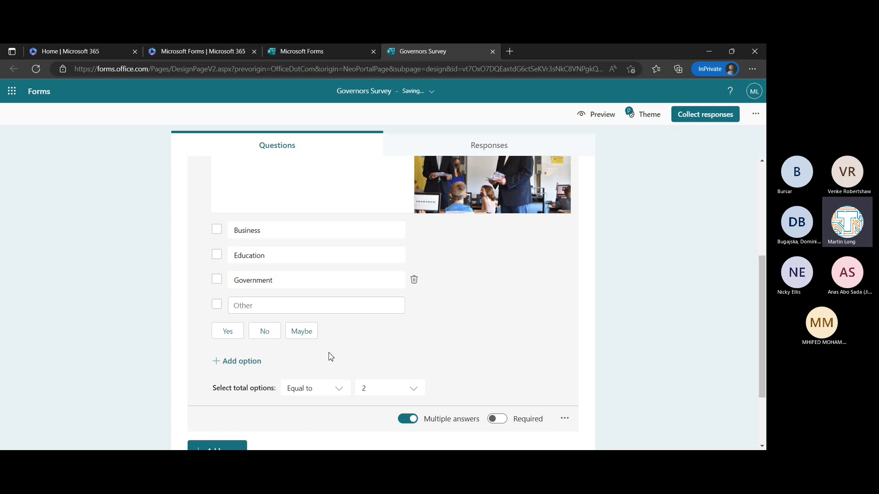
# - Make the skill set question required
pyautogui.scroll(1, 456, 360)
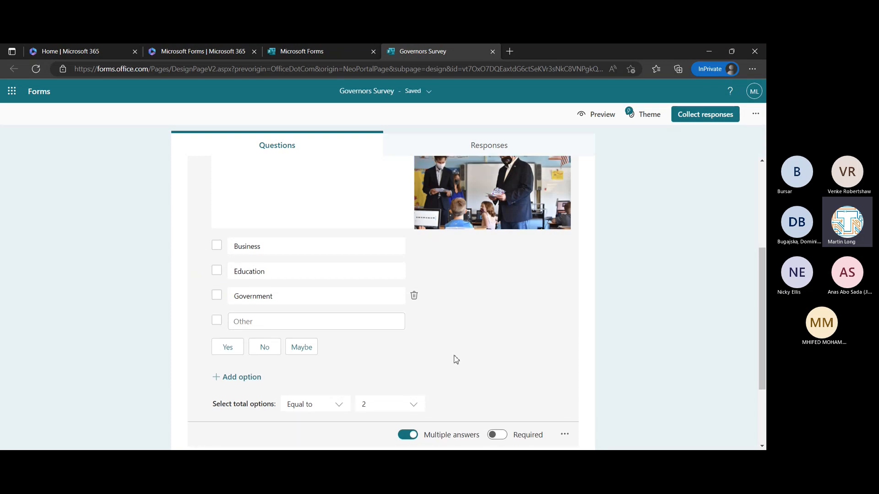
pyautogui.scroll(1, 456, 360)
pyautogui.scroll(-2, 456, 360)
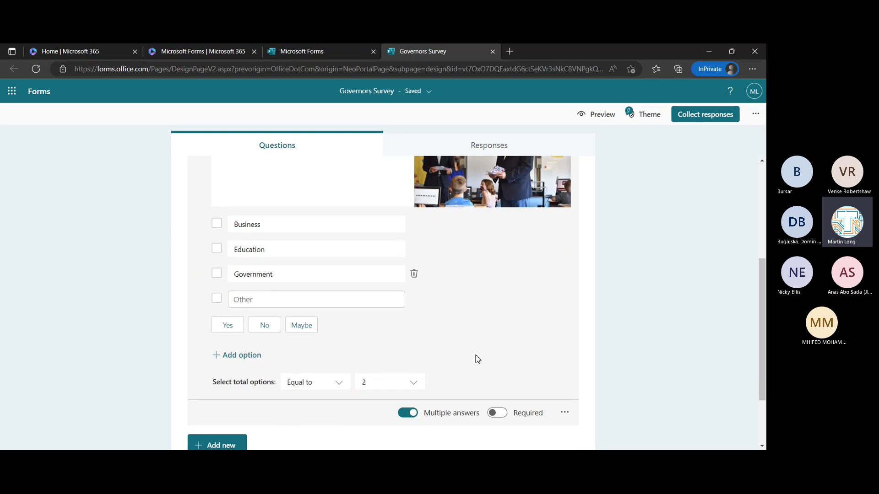
pyautogui.scroll(2, 477, 359)
pyautogui.scroll(-1, 477, 360)
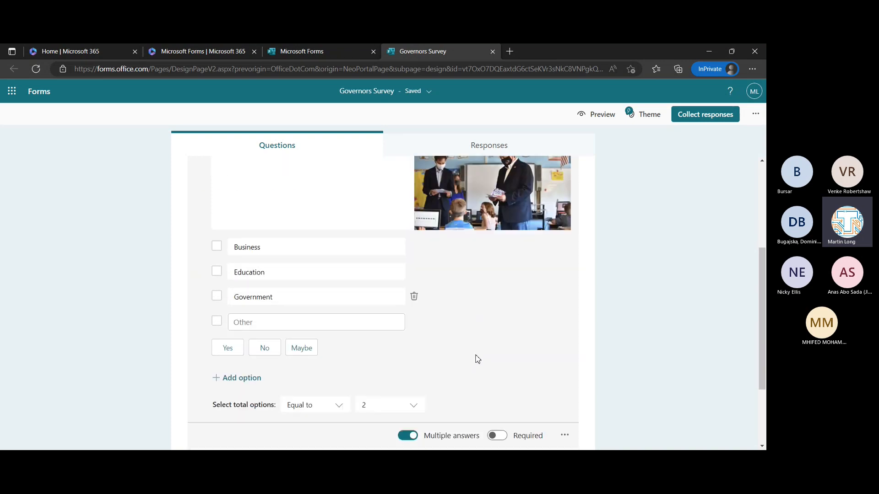
pyautogui.scroll(-1, 478, 360)
pyautogui.click(497, 427)
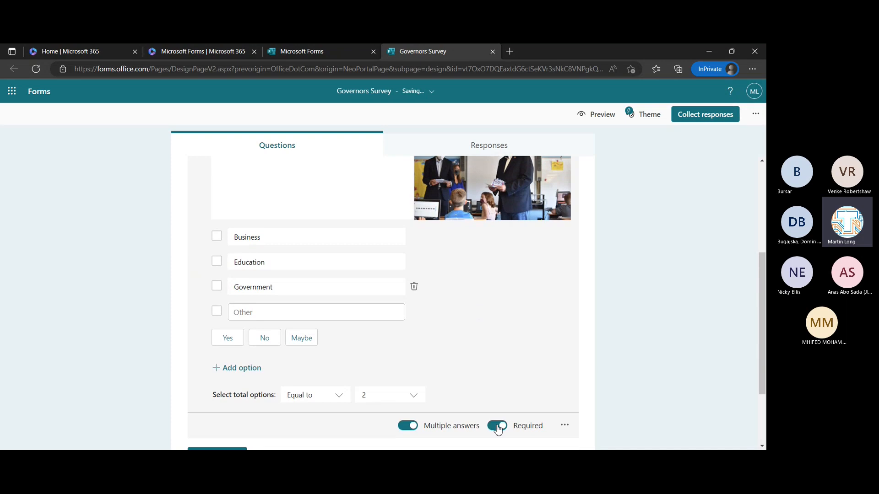
pyautogui.scroll(-1, 556, 397)
pyautogui.scroll(2, 557, 398)
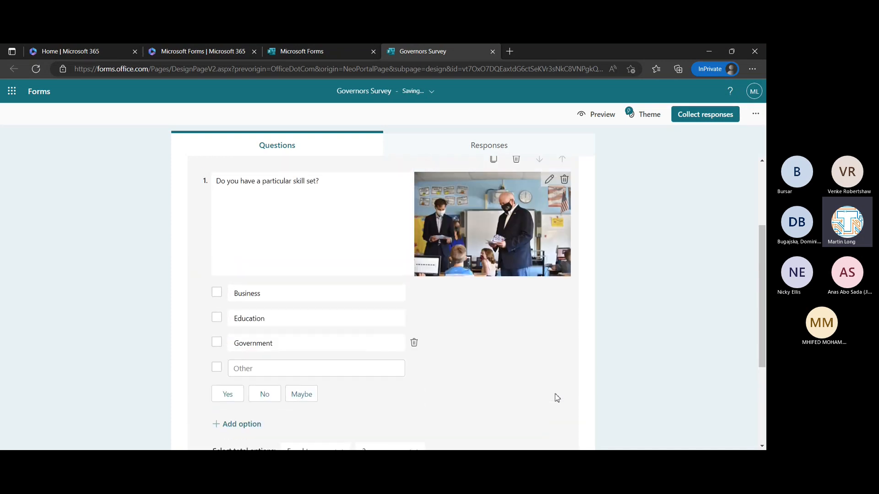
pyautogui.scroll(-2, 557, 398)
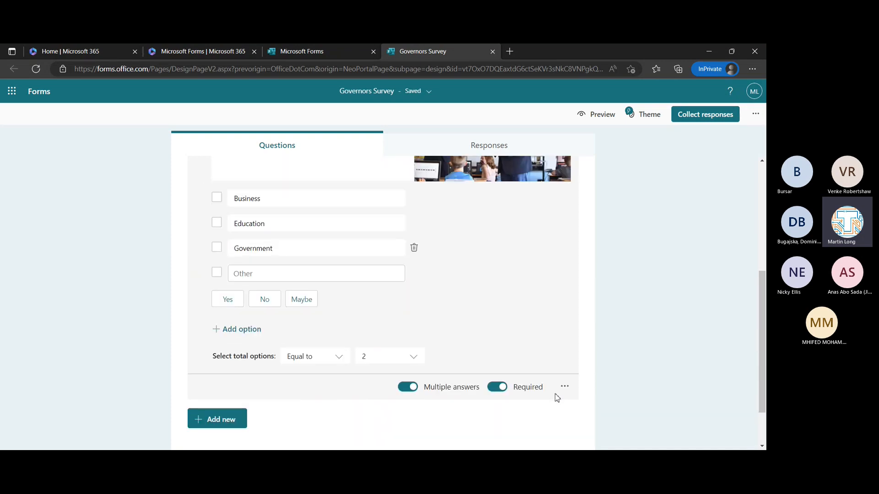
pyautogui.scroll(2, 557, 397)
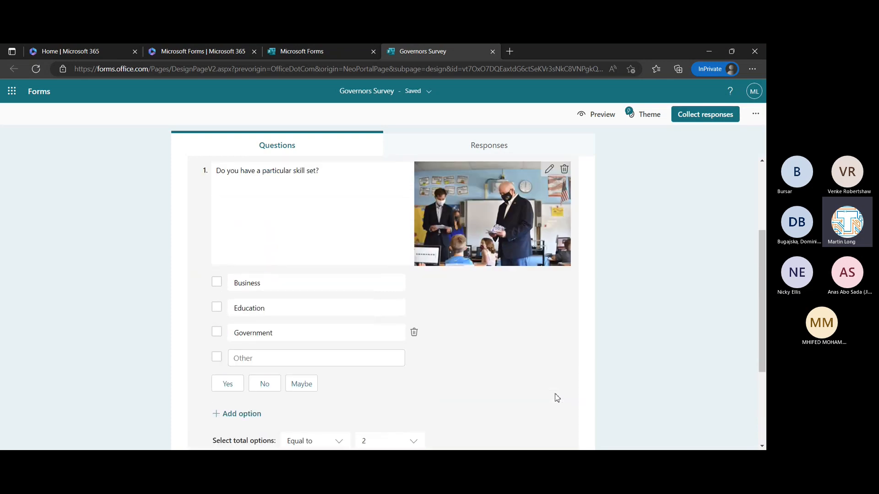
pyautogui.scroll(-3, 556, 397)
pyautogui.scroll(-1, 557, 398)
pyautogui.scroll(2, 556, 397)
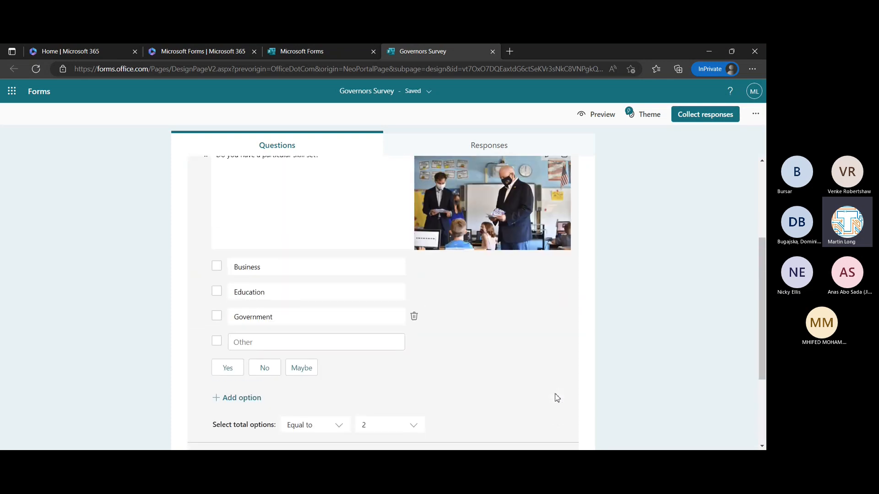
pyautogui.scroll(-2, 557, 397)
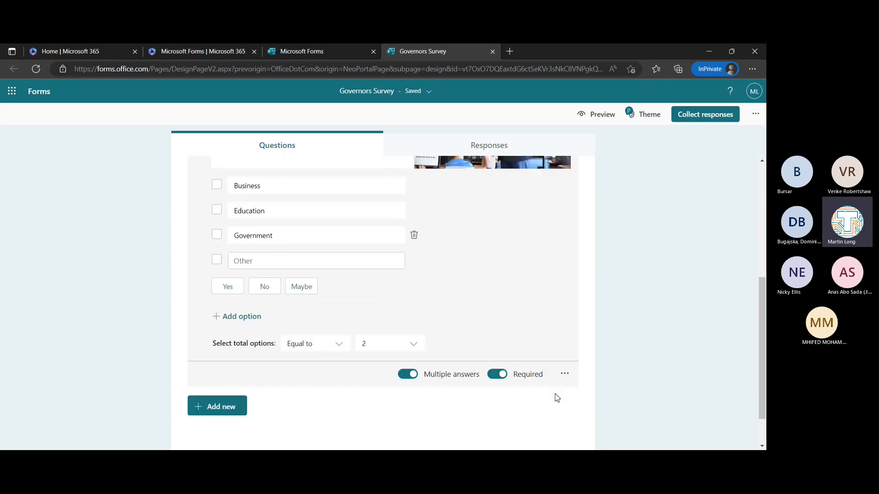
# - Switch on option shuffling for the skill set question and switch it off again
pyautogui.click(566, 371)
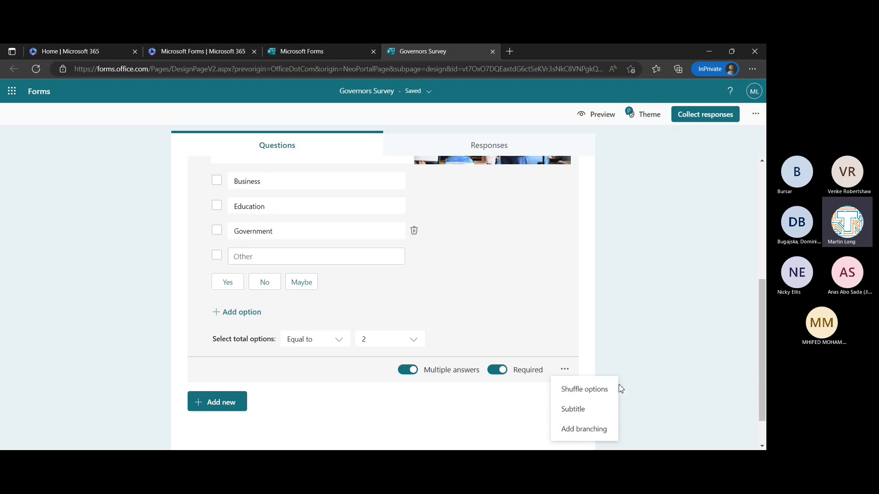
pyautogui.click(588, 396)
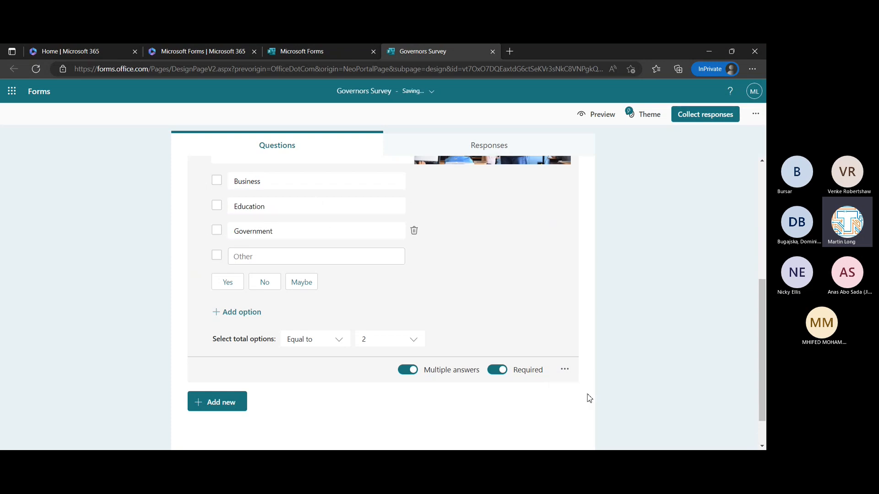
pyautogui.click(569, 370)
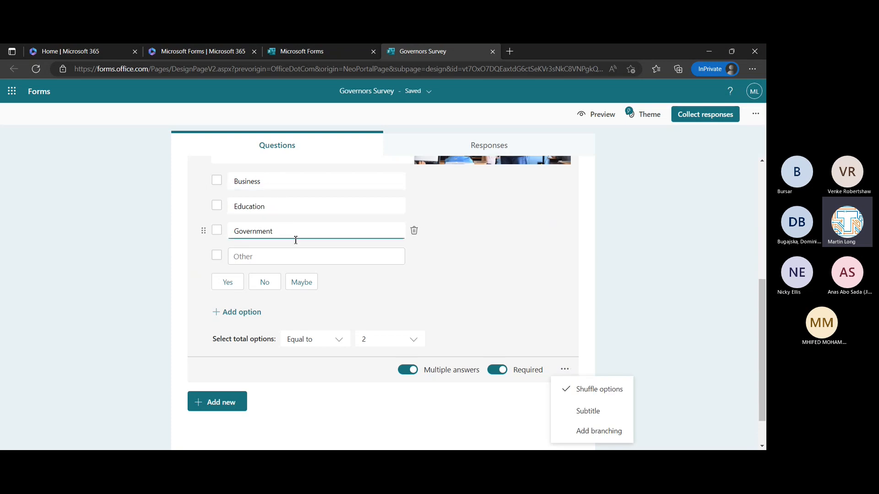
pyautogui.click(568, 395)
# - Add the subtitle "What skills could you bring?" to the skill set question and finish editing that question
pyautogui.click(565, 371)
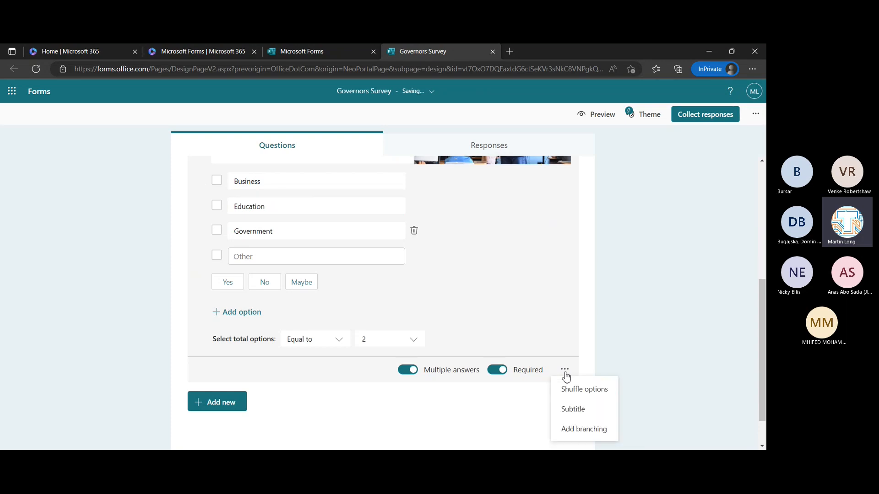
pyautogui.click(573, 412)
pyautogui.scroll(2, 571, 334)
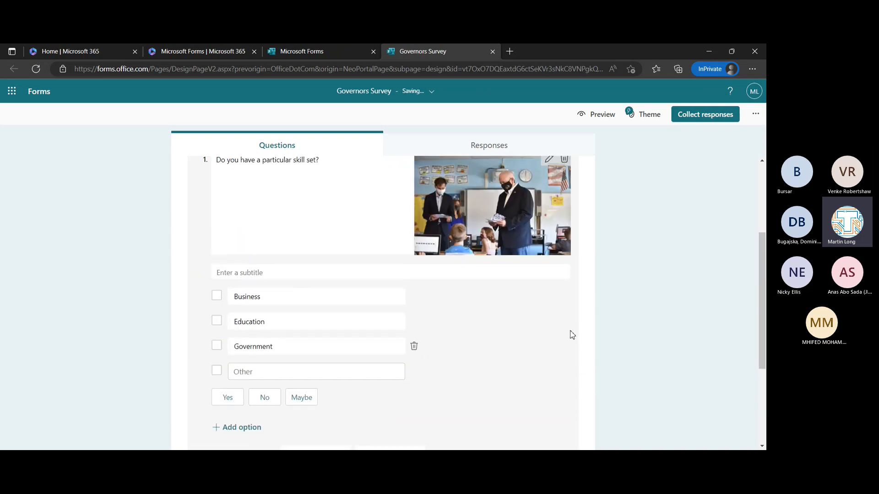
pyautogui.click(398, 272)
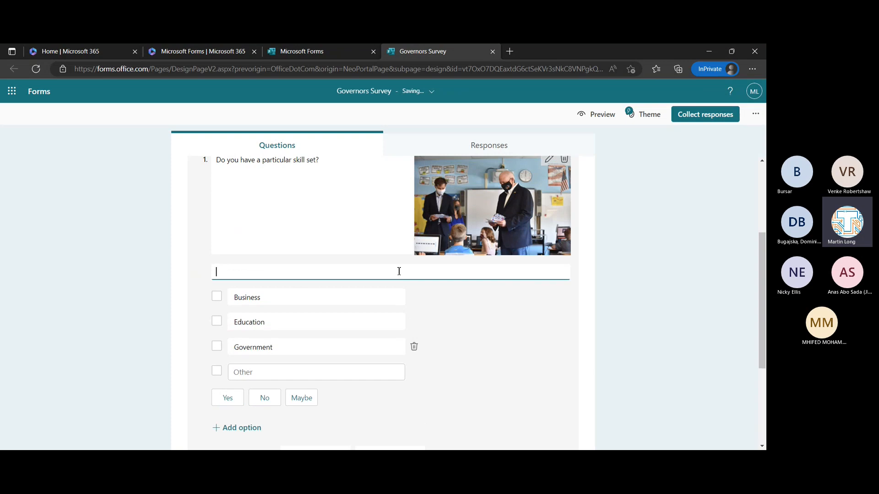
pyautogui.write('Wha')
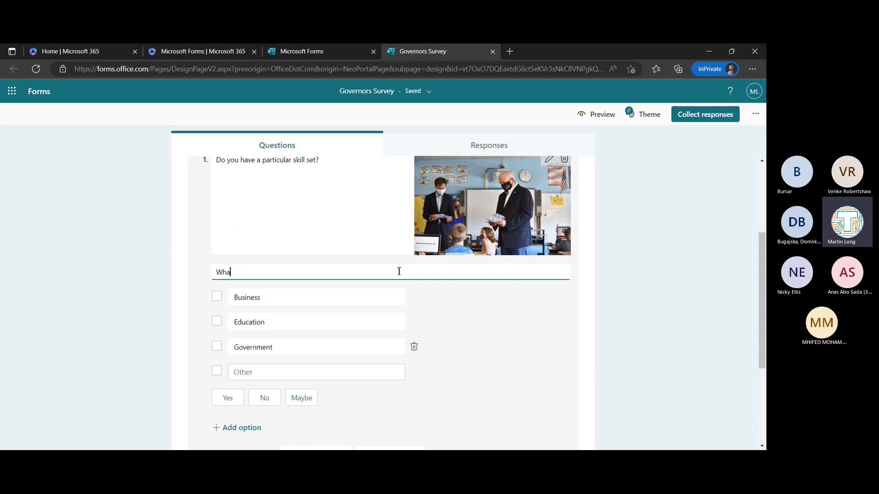
pyautogui.write('t s')
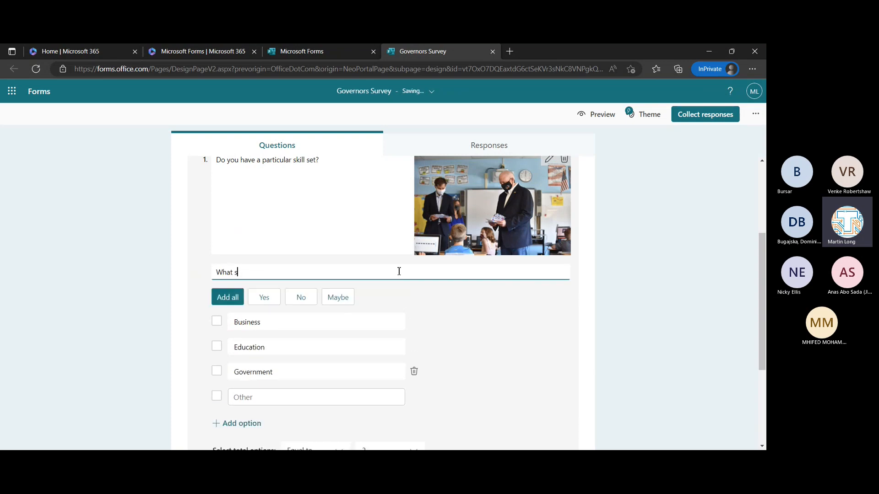
pyautogui.write('kills could you bring')
pyautogui.click(528, 347)
pyautogui.scroll(-3, 528, 346)
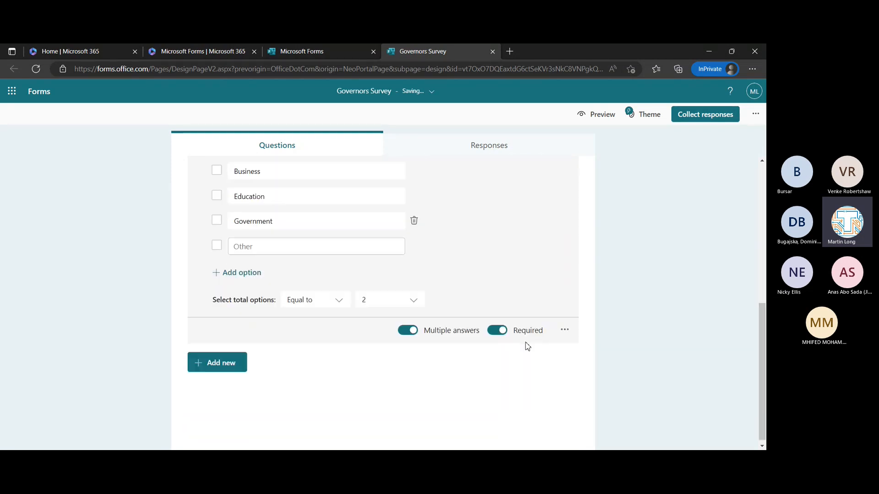
pyautogui.click(566, 330)
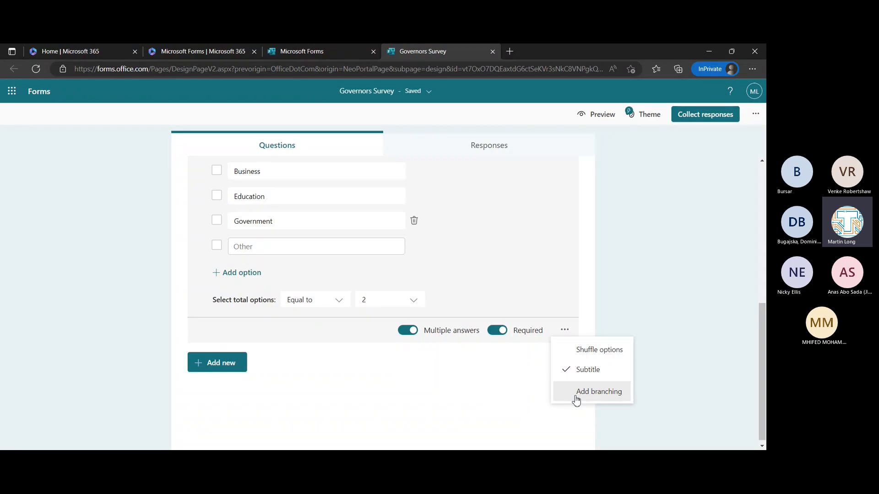
pyautogui.click(678, 351)
# - Add a text question below the skill set question
pyautogui.scroll(2, 647, 308)
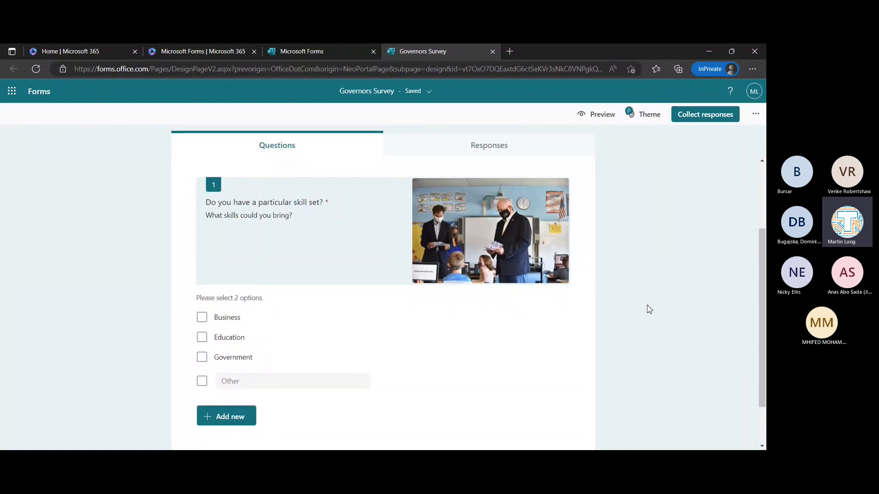
pyautogui.scroll(-1, 648, 308)
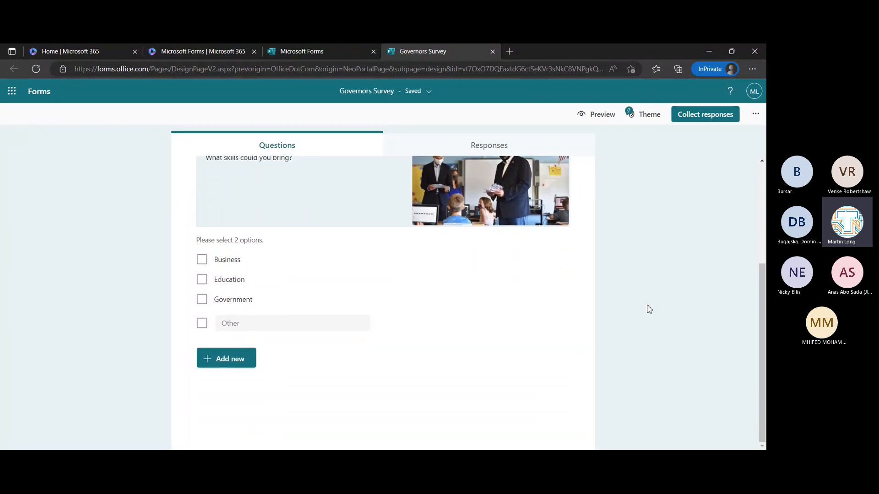
pyautogui.click(246, 369)
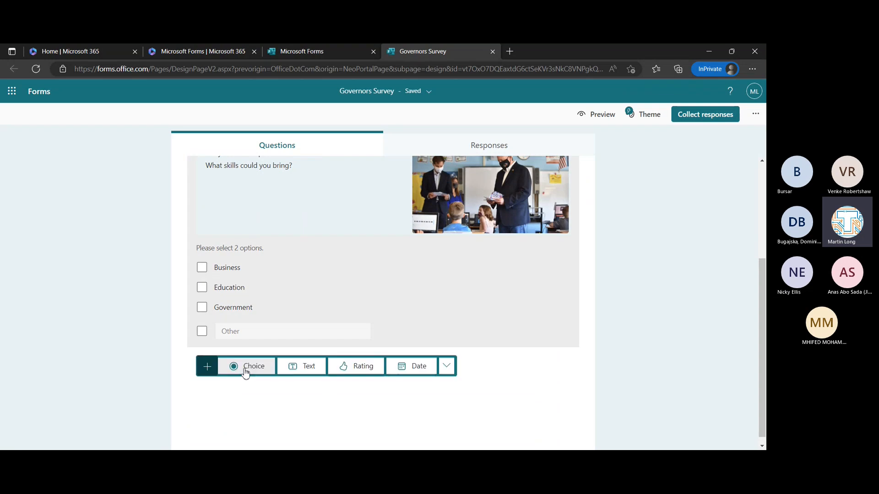
pyautogui.click(309, 372)
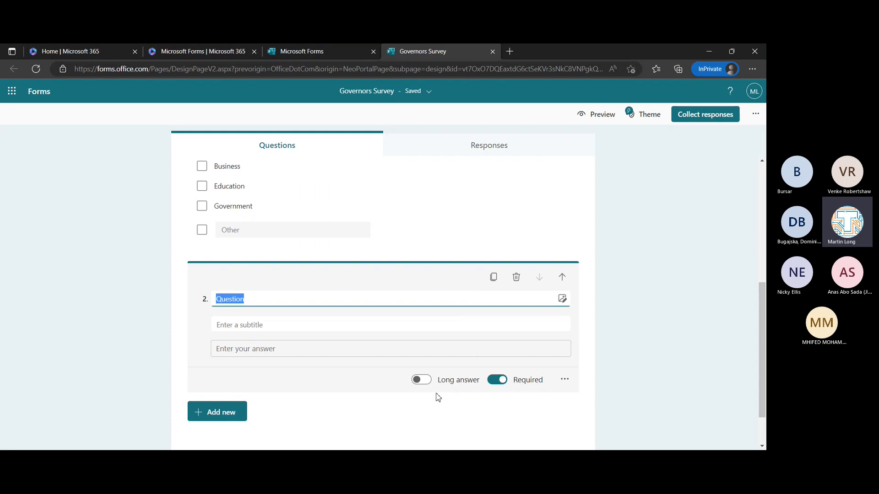
# - Replace the new text question's placeholder title with "Describe your skills."
pyautogui.click(357, 346)
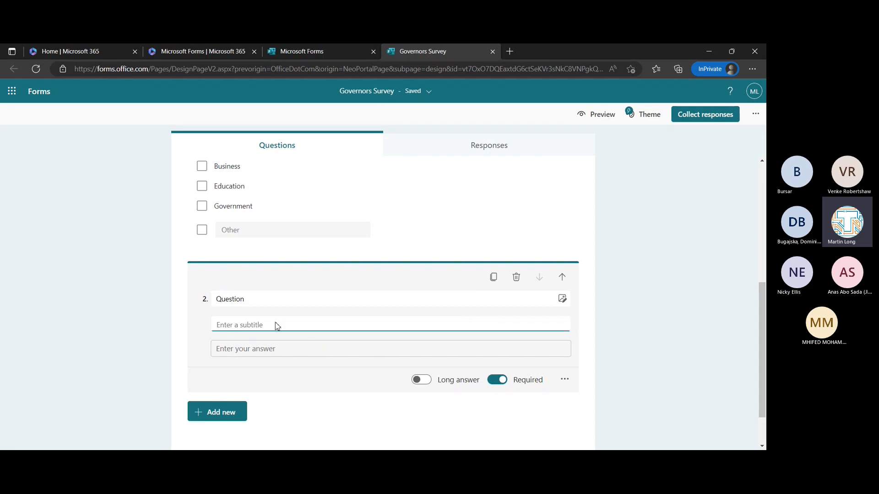
pyautogui.click(266, 300)
pyautogui.press('BackSpace')
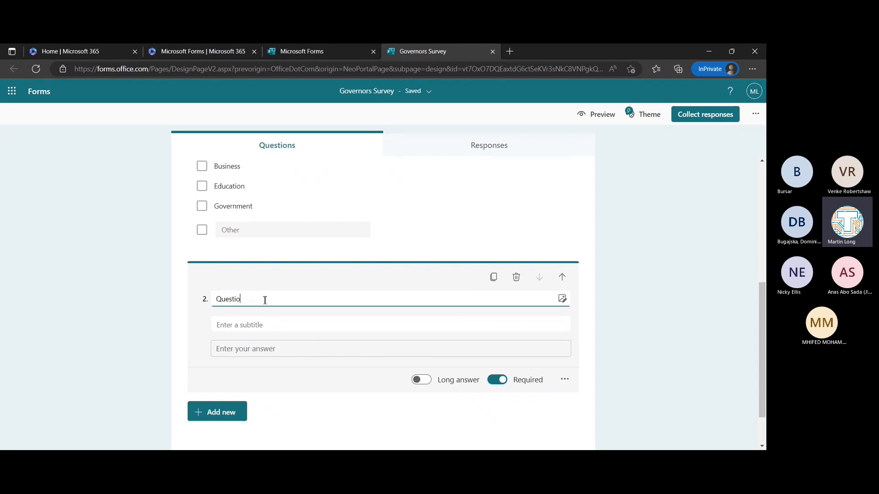
pyautogui.press('BackSpace')
pyautogui.press('BackSpace')
pyautogui.write('Des')
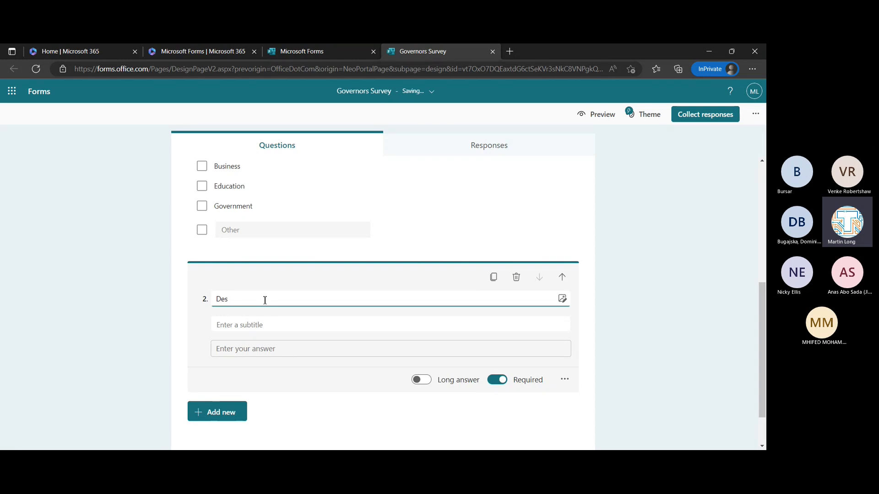
pyautogui.write('s')
pyautogui.press('BackSpace')
pyautogui.write('cribe your skills')
pyautogui.press('BackSpace')
pyautogui.press('BackSpace')
pyautogui.press('BackSpace')
pyautogui.click(480, 295)
pyautogui.press('BackSpace')
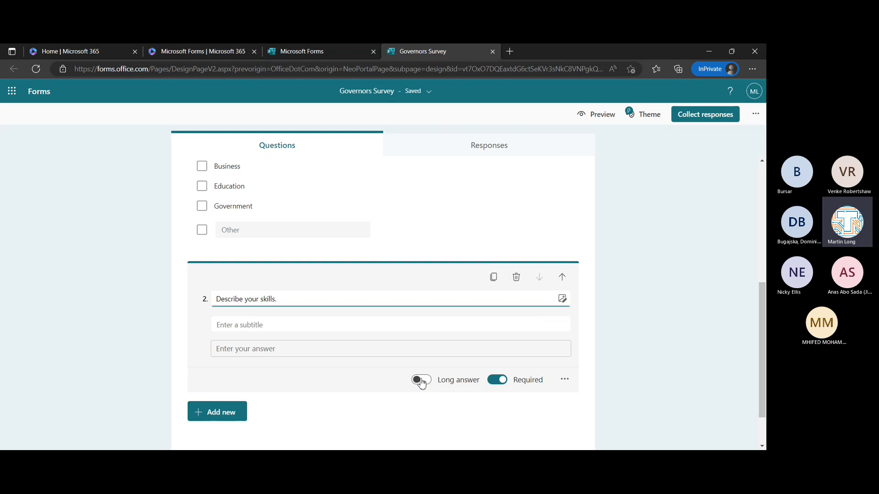
# - Allow a long answer for the "Describe your skills." question and finish editing it
pyautogui.click(421, 381)
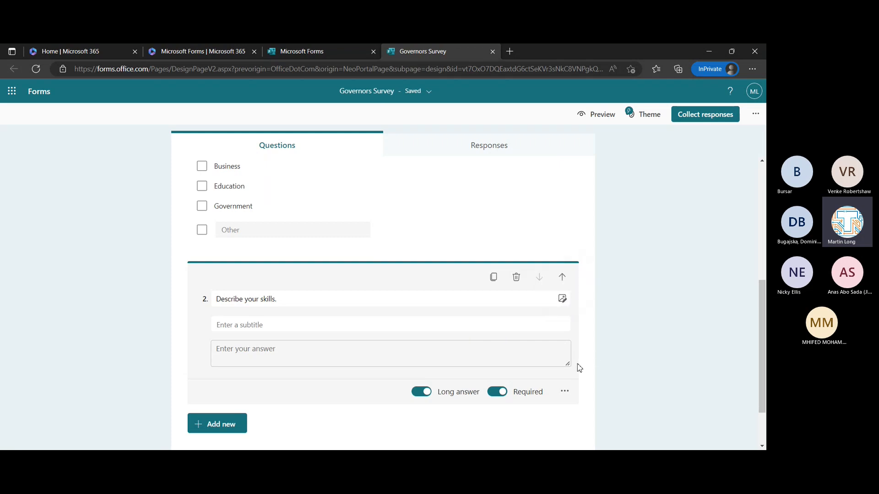
pyautogui.click(565, 390)
pyautogui.click(614, 415)
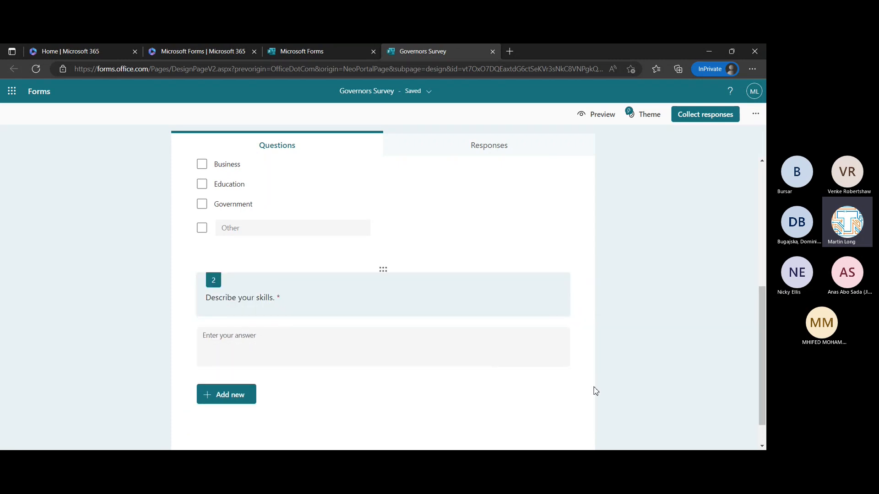
# - Move the "Describe your skills." question above the skill set question
pyautogui.click(522, 309)
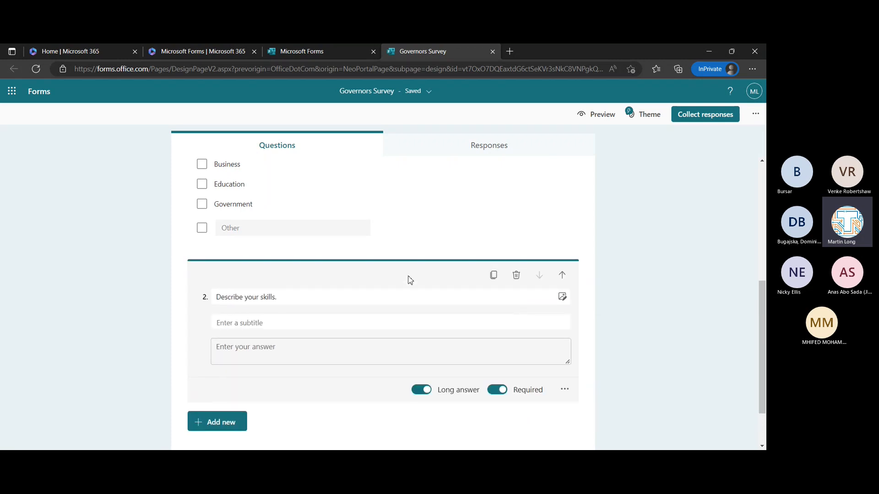
pyautogui.click(625, 320)
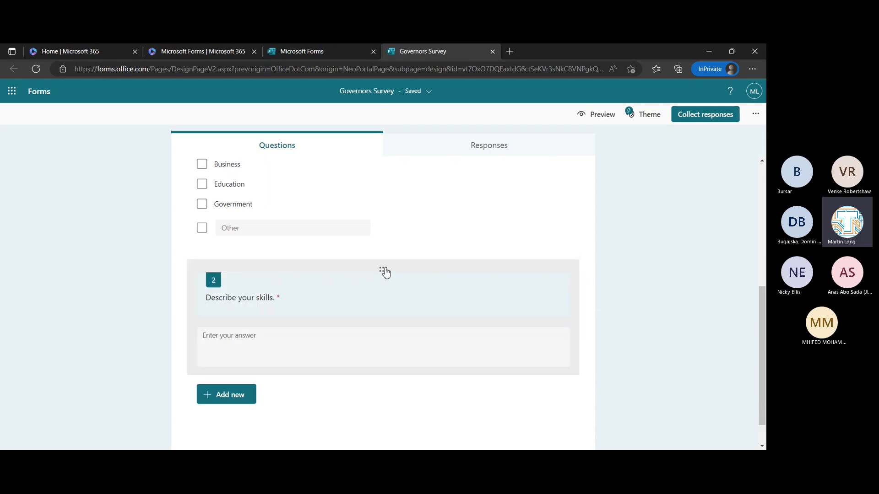
pyautogui.moveTo(384, 271); pyautogui.dragTo(394, 220)
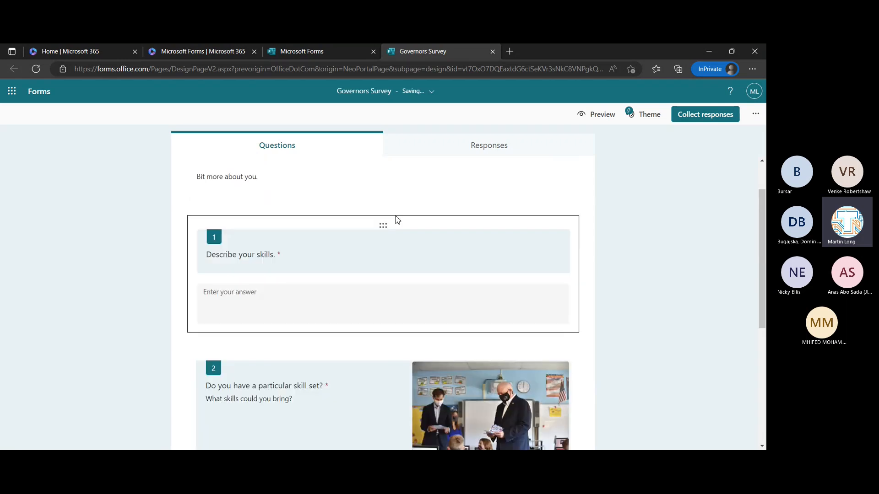
pyautogui.scroll(-2, 624, 278)
pyautogui.scroll(3, 624, 279)
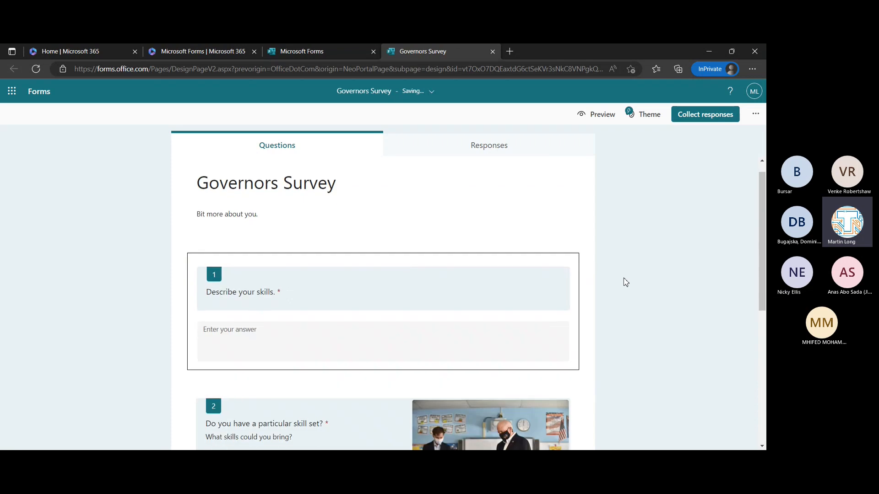
# - Move the skill set question back above the "Describe your skills." question
pyautogui.scroll(-3, 623, 278)
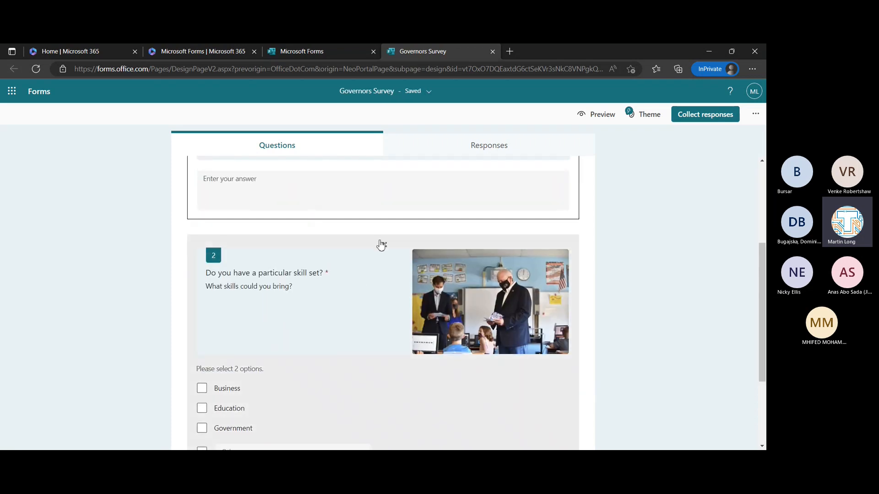
pyautogui.moveTo(378, 243); pyautogui.dragTo(377, 171)
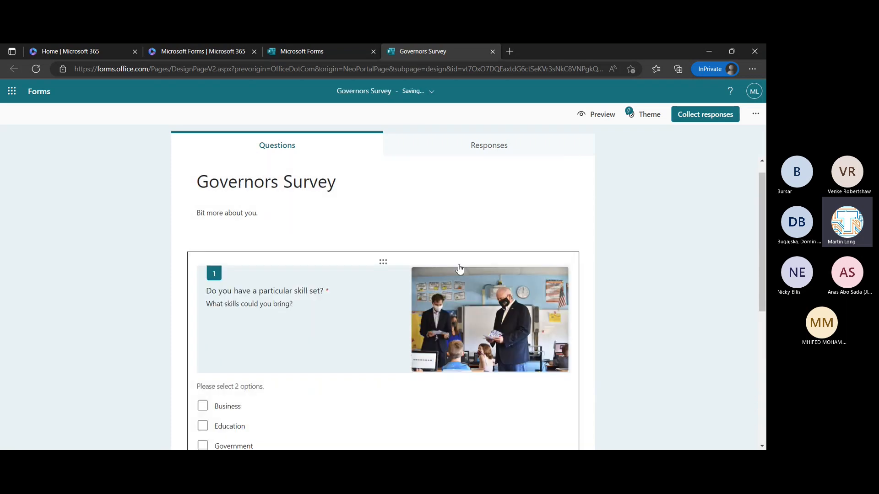
pyautogui.scroll(-5, 473, 281)
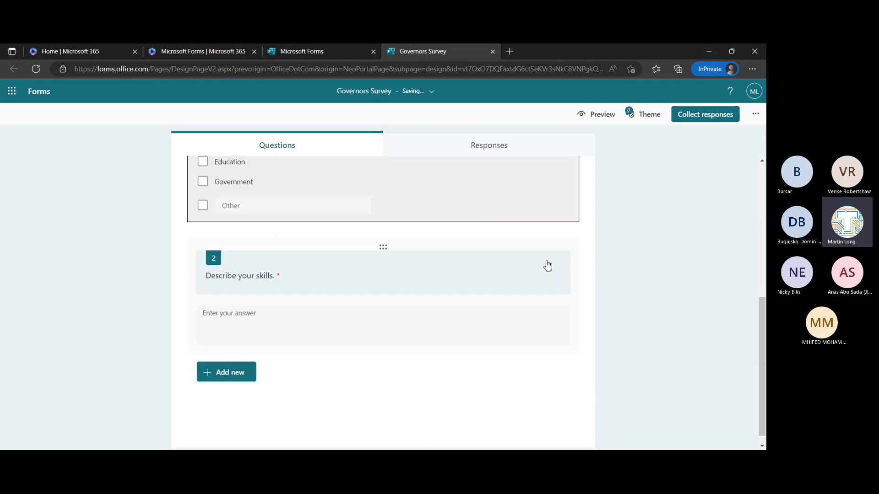
pyautogui.click(482, 249)
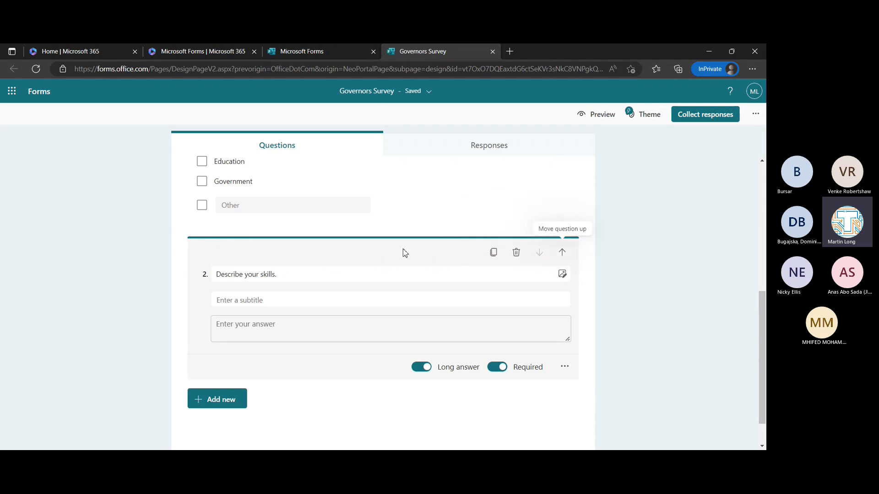
pyautogui.click(636, 300)
pyautogui.scroll(1, 638, 300)
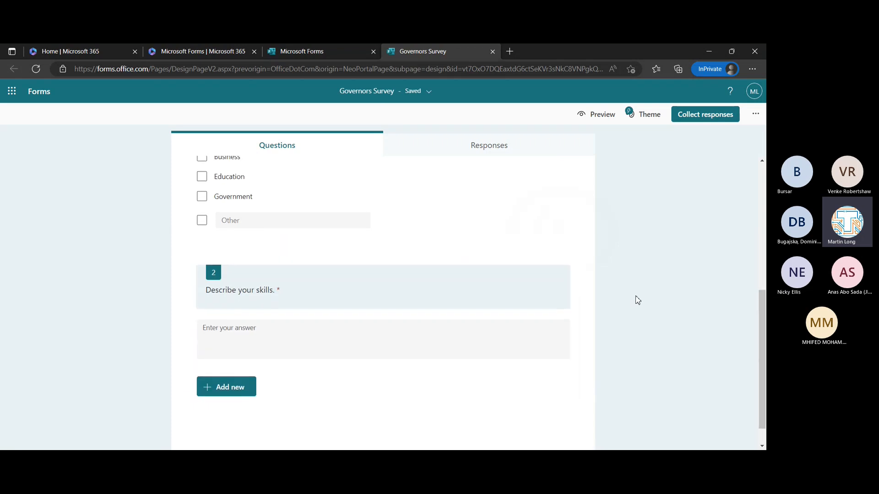
pyautogui.moveTo(380, 271)
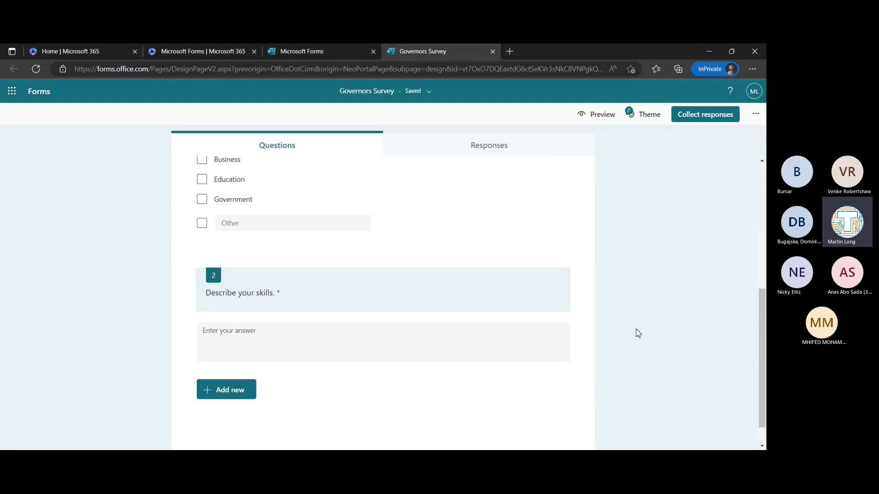
pyautogui.scroll(5, 638, 332)
pyautogui.scroll(-3, 638, 332)
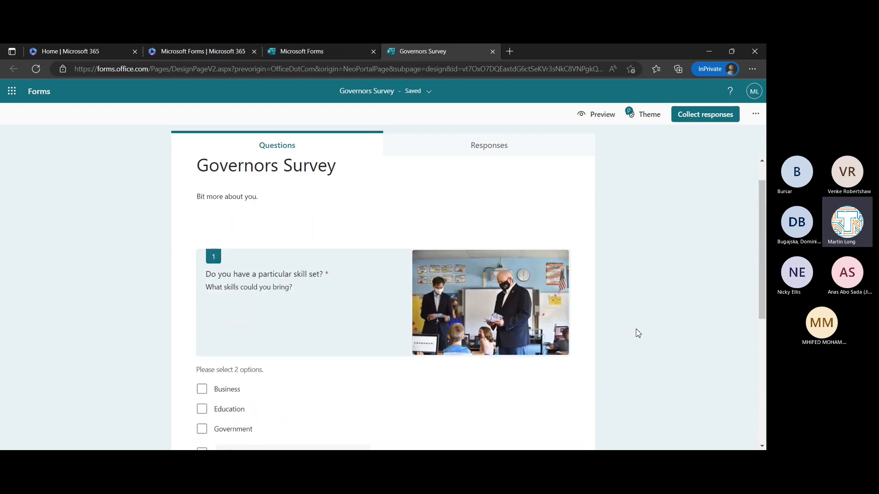
pyautogui.scroll(3, 638, 333)
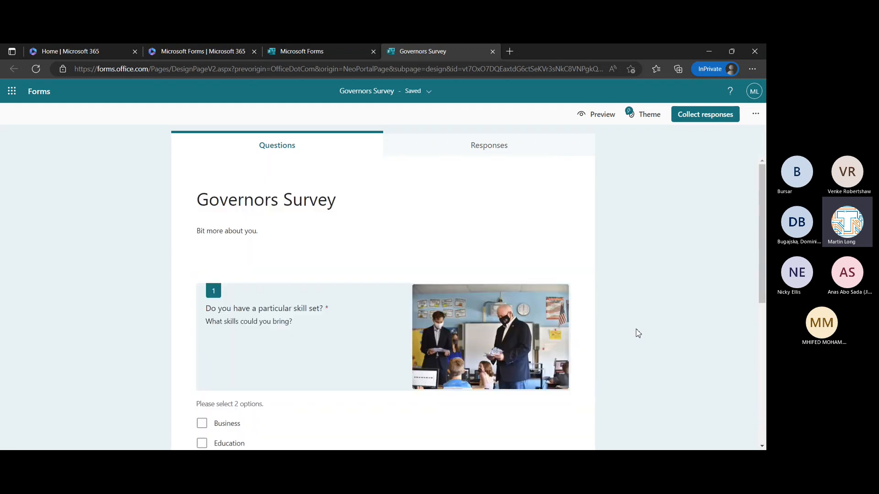
# - Preview the survey in its computer layout and look through both questions
pyautogui.click(603, 117)
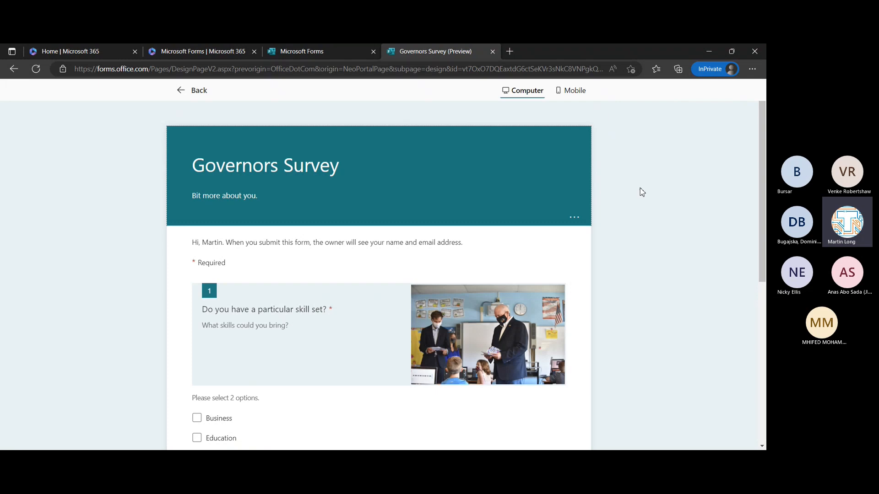
pyautogui.scroll(-3, 412, 182)
pyautogui.scroll(-2, 412, 181)
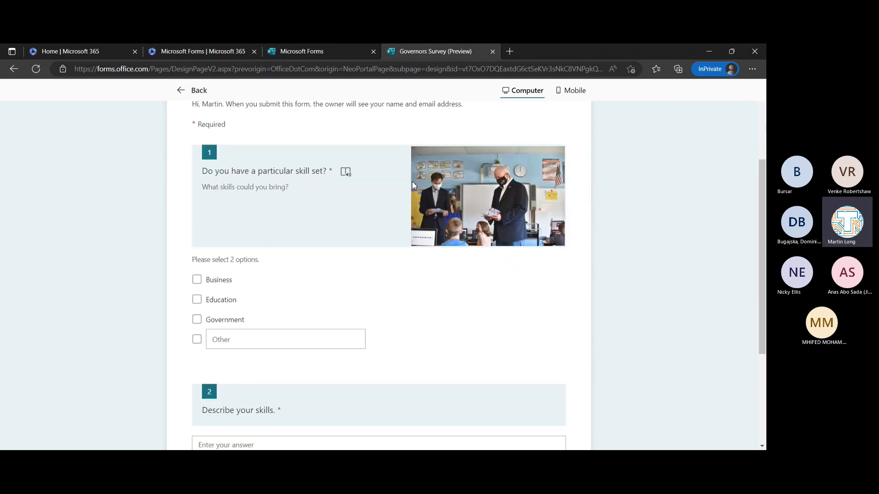
pyautogui.scroll(4, 412, 181)
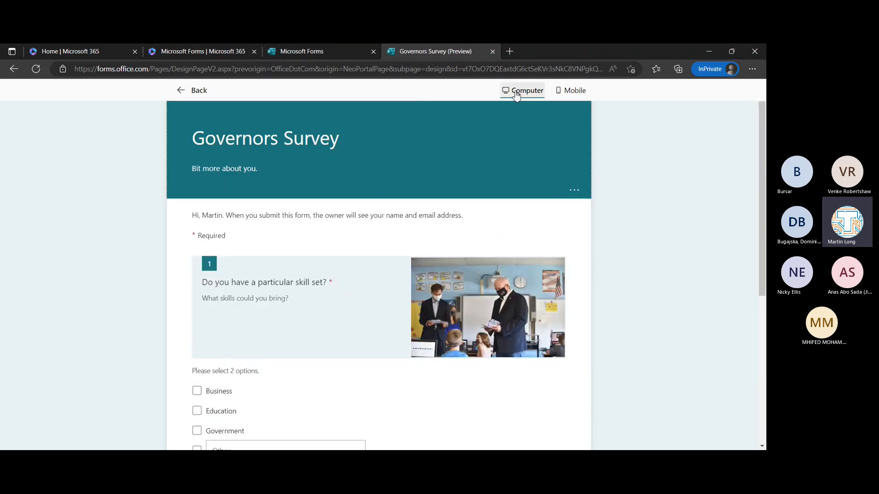
pyautogui.scroll(-1, 624, 200)
pyautogui.scroll(-5, 624, 201)
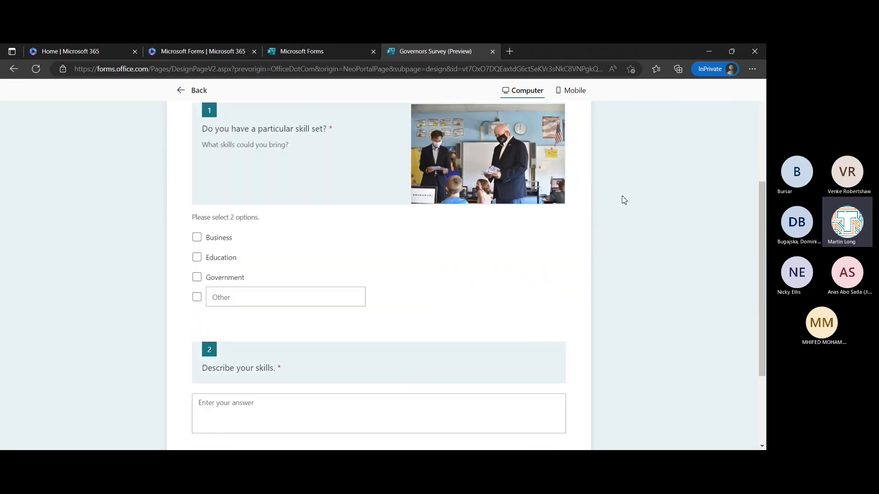
pyautogui.scroll(6, 624, 200)
pyautogui.scroll(-1, 624, 200)
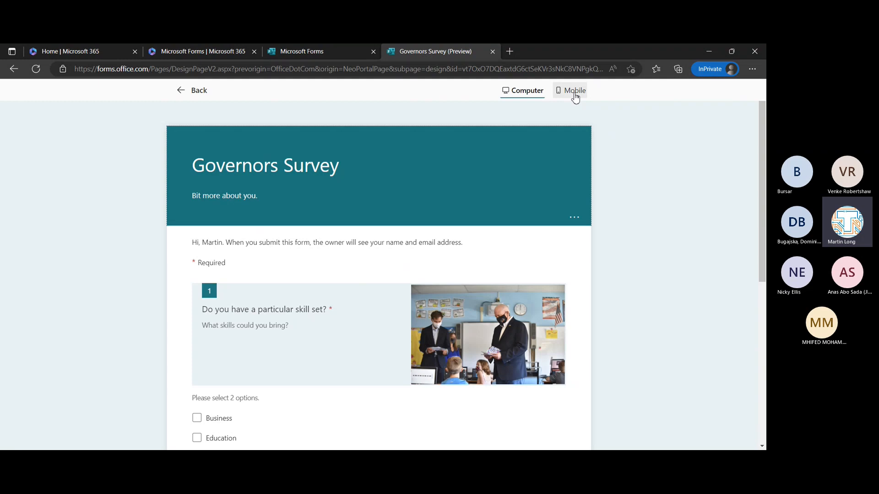
# - Preview the survey in its mobile layout down to the end, switch back to the computer layout and return to editing
pyautogui.click(574, 91)
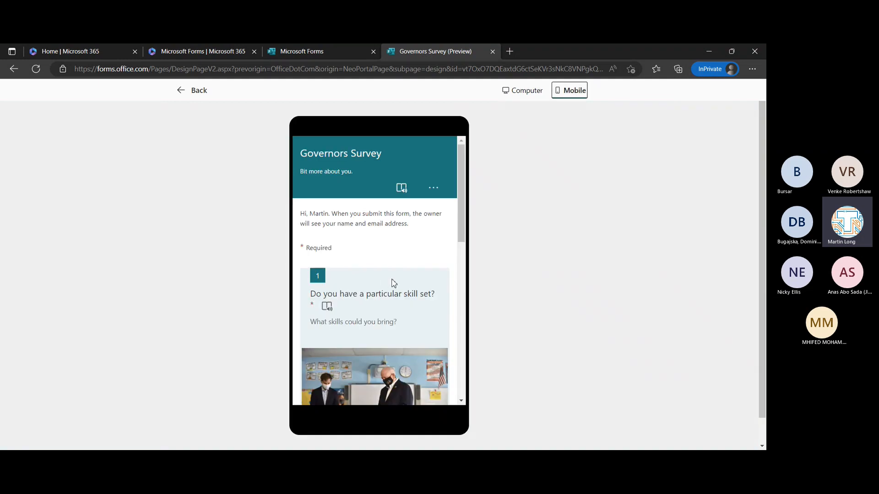
pyautogui.scroll(-4, 392, 282)
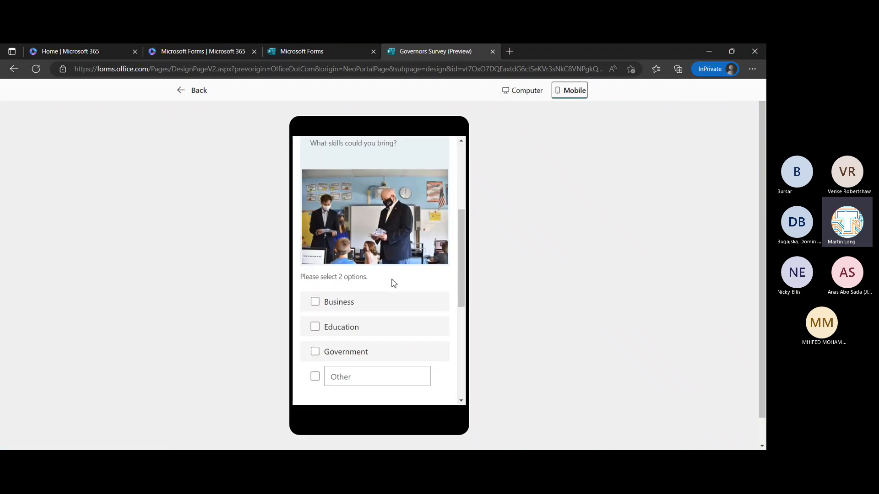
pyautogui.scroll(-5, 393, 282)
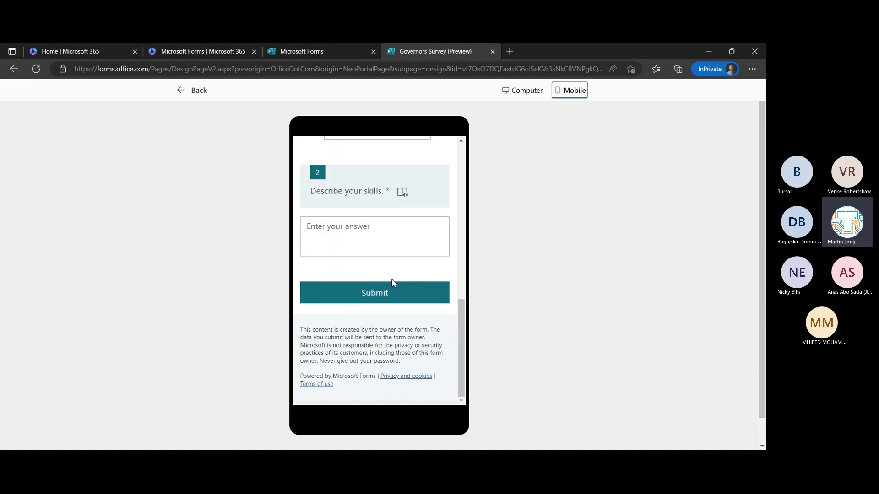
pyautogui.scroll(9, 392, 283)
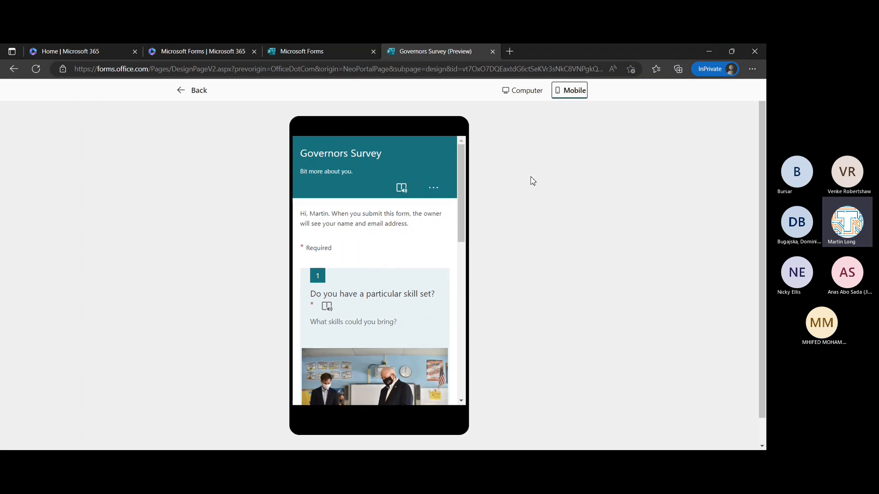
pyautogui.click(525, 89)
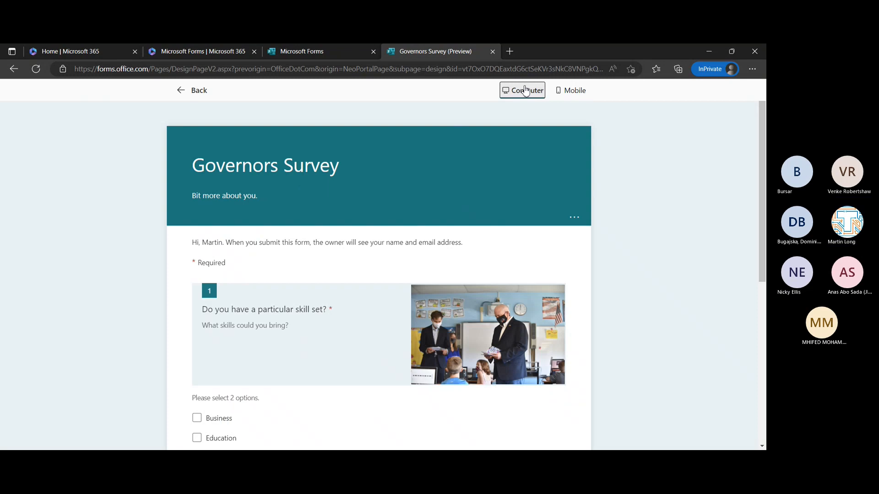
pyautogui.click(202, 90)
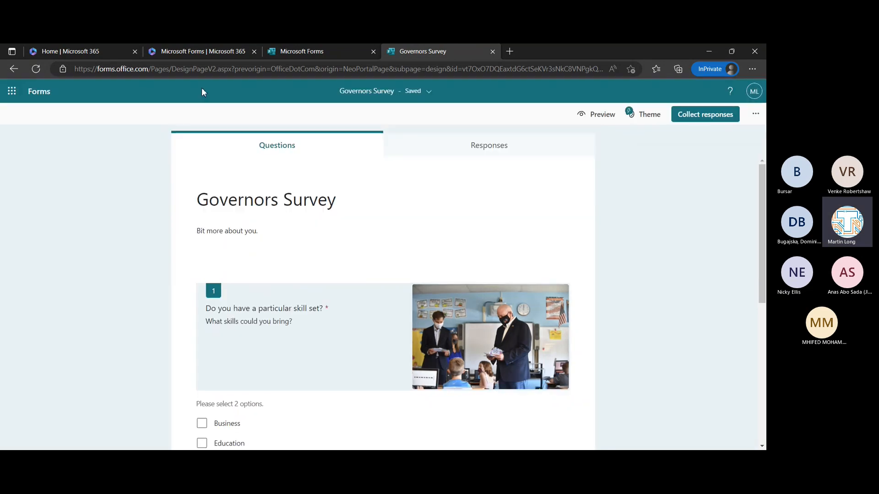
# - Browse the form themes and try the hot-air balloon and green-plant desk designs from the theme ideas
pyautogui.click(649, 120)
pyautogui.scroll(-1, 680, 288)
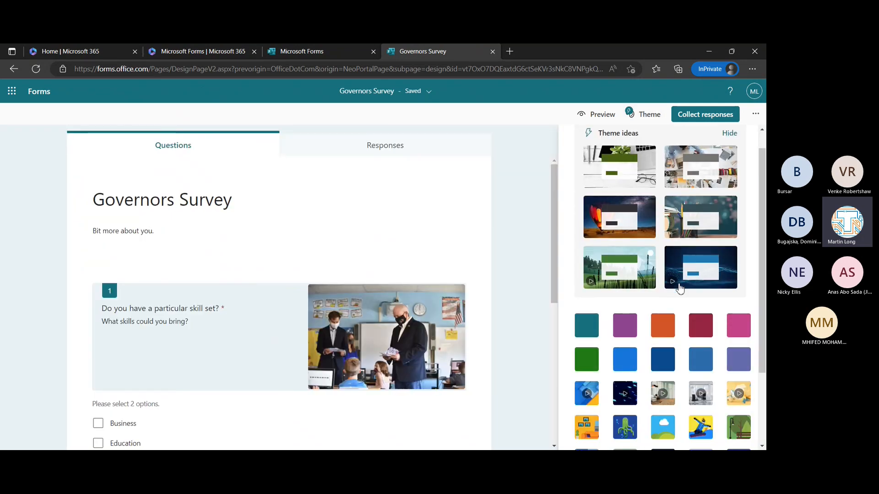
pyautogui.scroll(-2, 680, 289)
pyautogui.scroll(3, 687, 288)
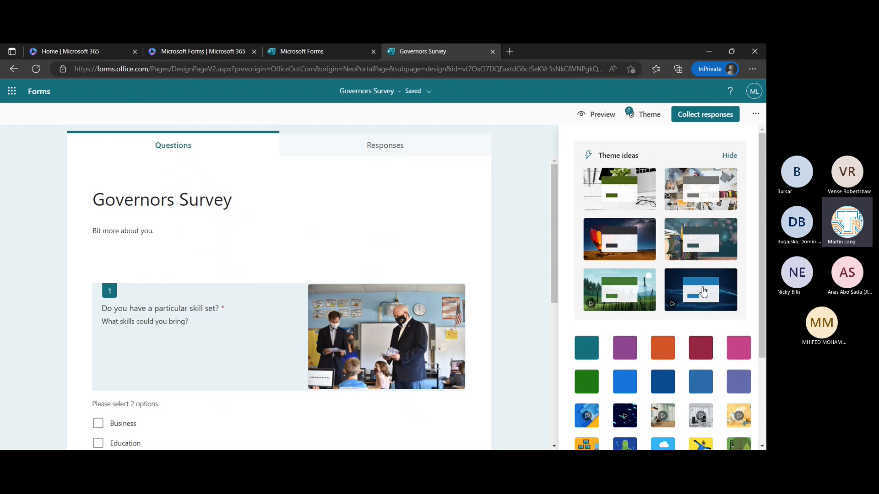
pyautogui.click(645, 293)
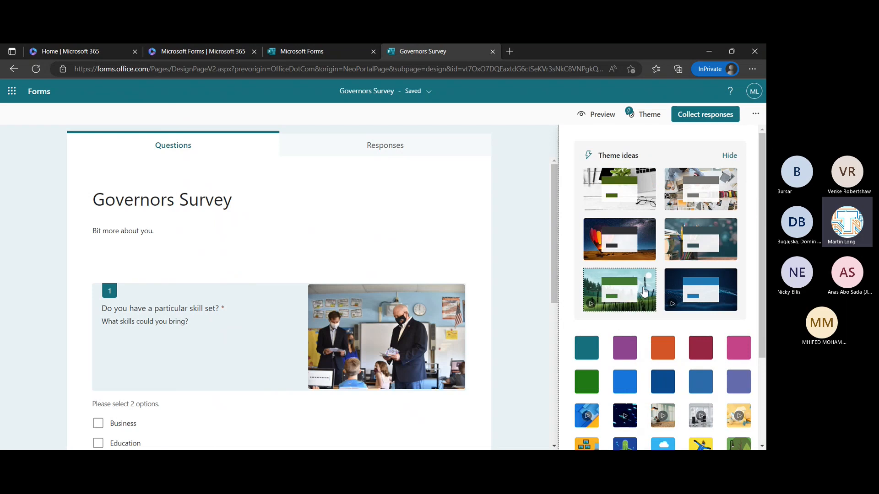
pyautogui.click(631, 259)
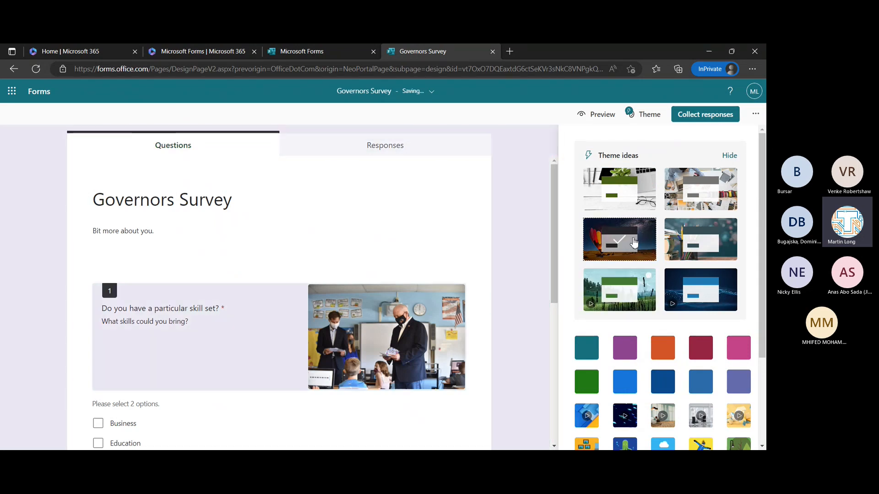
pyautogui.click(636, 299)
pyautogui.click(641, 202)
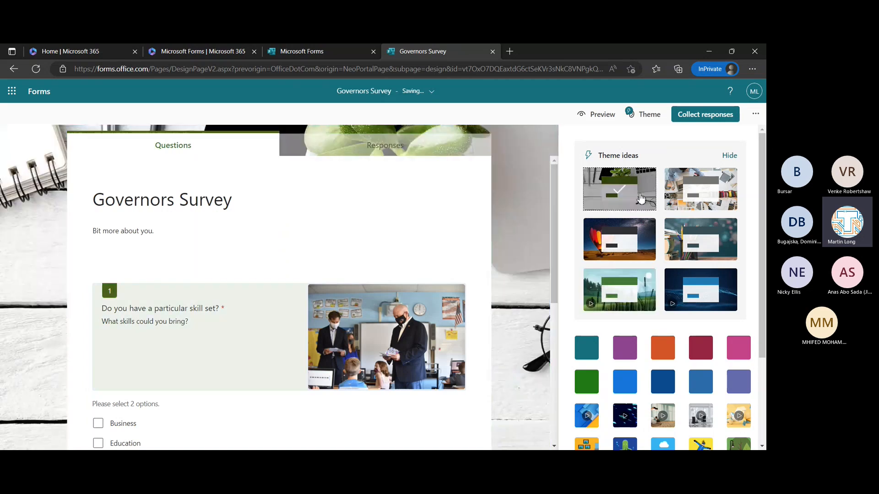
# - Try the plain dark blue theme colour and look at the options for customising a theme
pyautogui.scroll(-3, 636, 365)
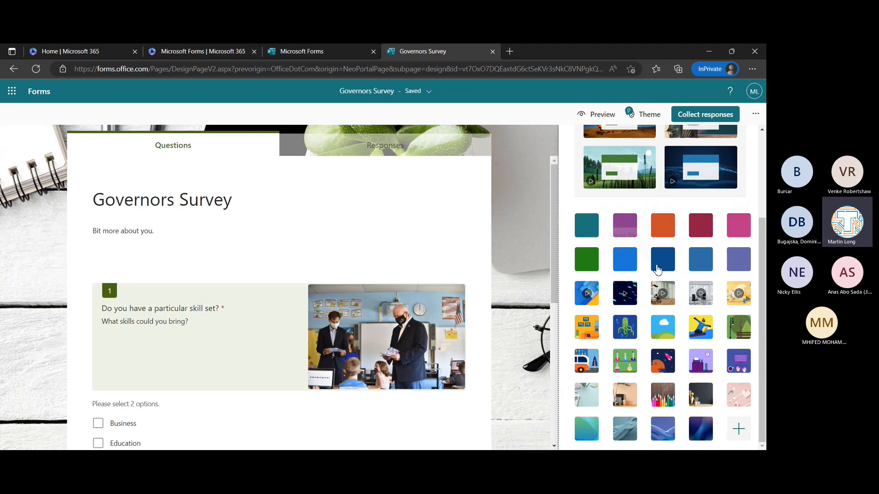
pyautogui.click(662, 260)
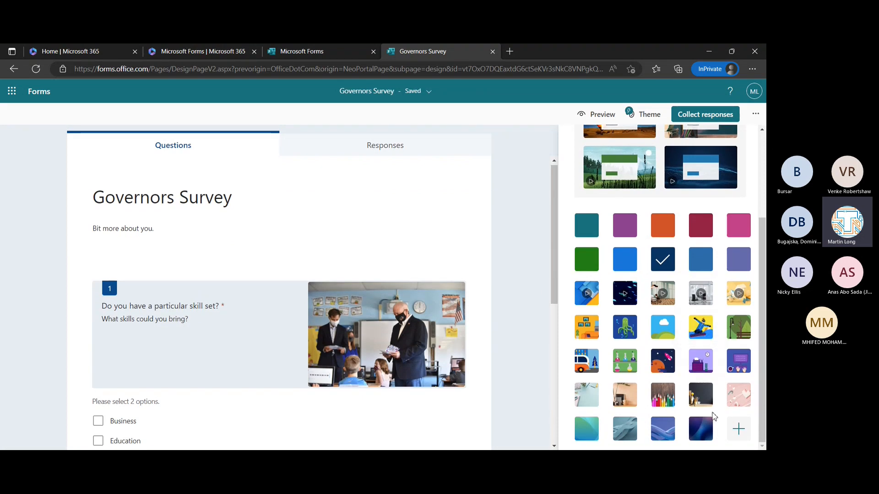
pyautogui.click(739, 429)
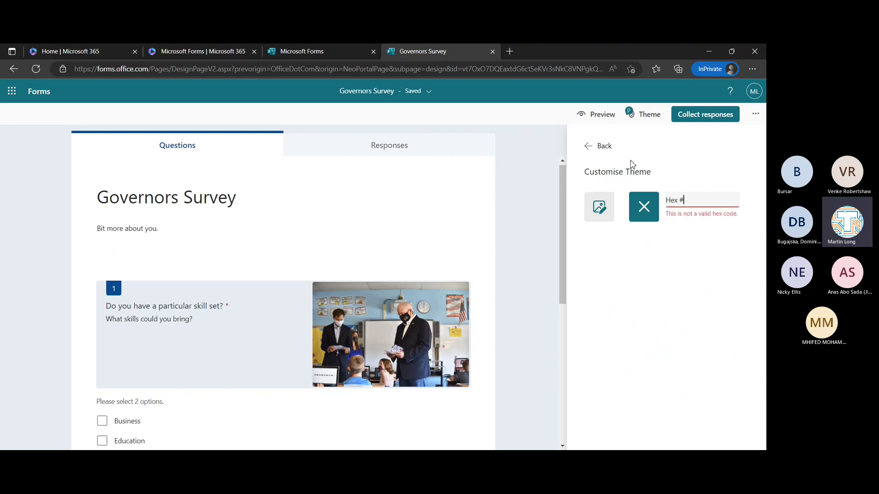
pyautogui.click(586, 147)
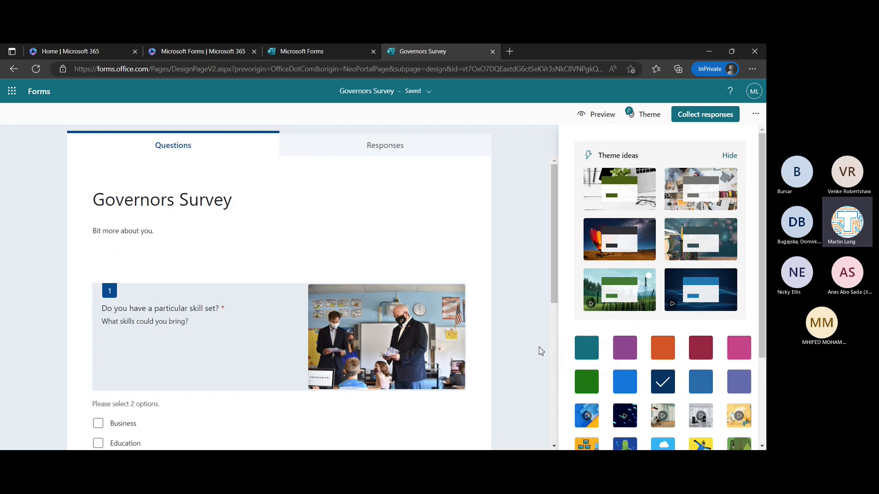
# - Try the White Workspace Live theme and apply the animated dark navy theme with bright blue shapes instead
pyautogui.scroll(-3, 622, 349)
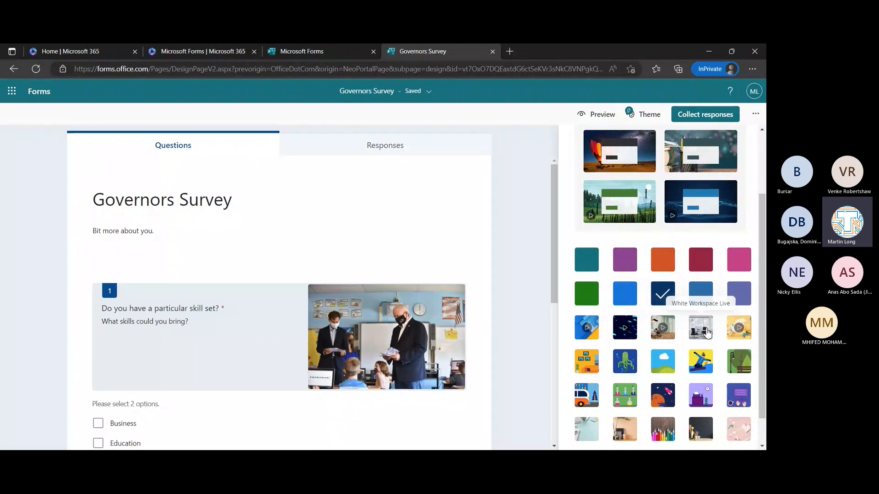
pyautogui.click(707, 333)
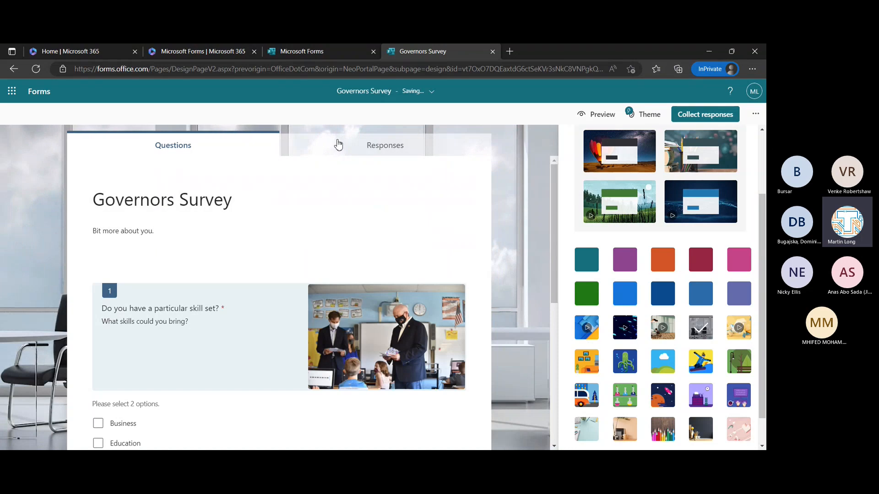
pyautogui.click(625, 327)
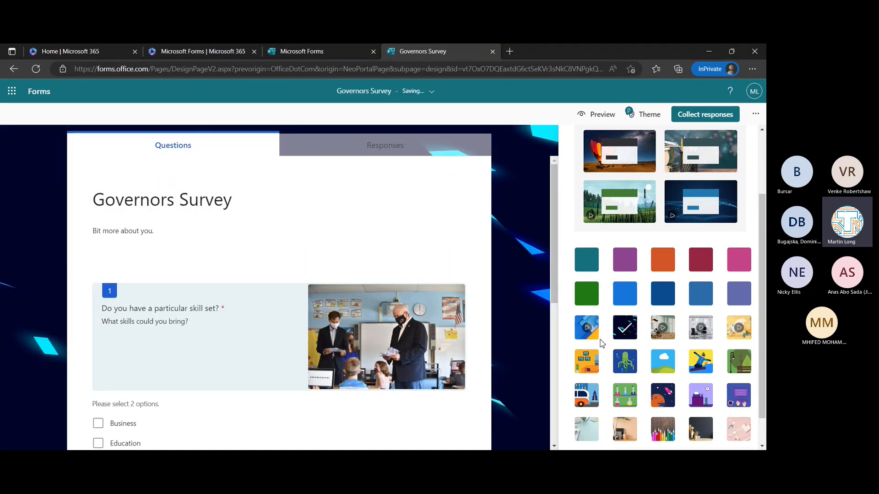
# - Apply the animated blue and orange geometric theme and create a link for others to view and edit the form
pyautogui.click(588, 328)
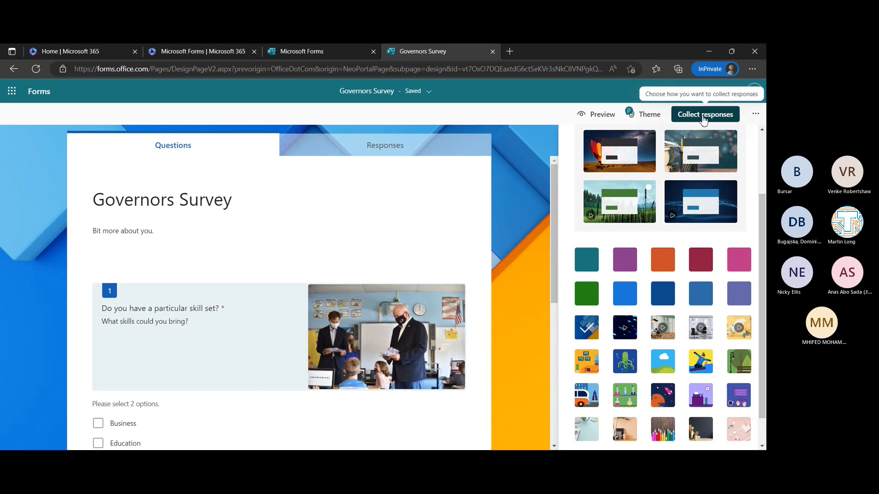
pyautogui.click(757, 118)
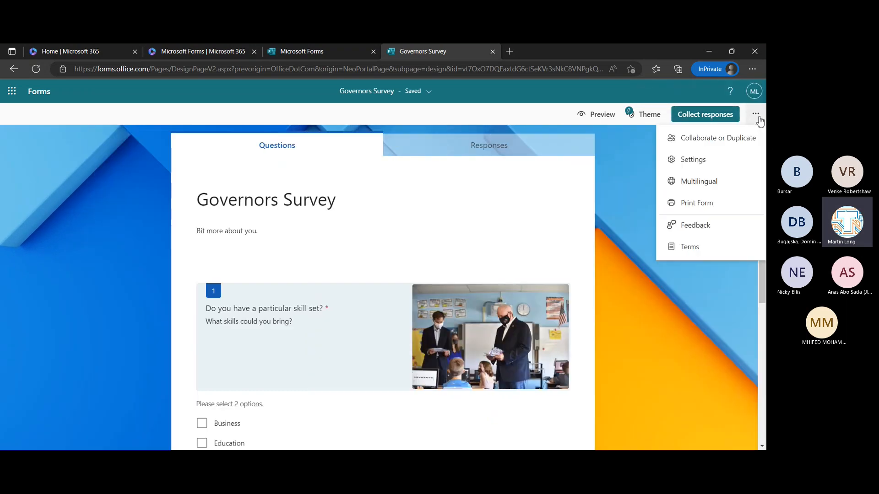
pyautogui.click(722, 144)
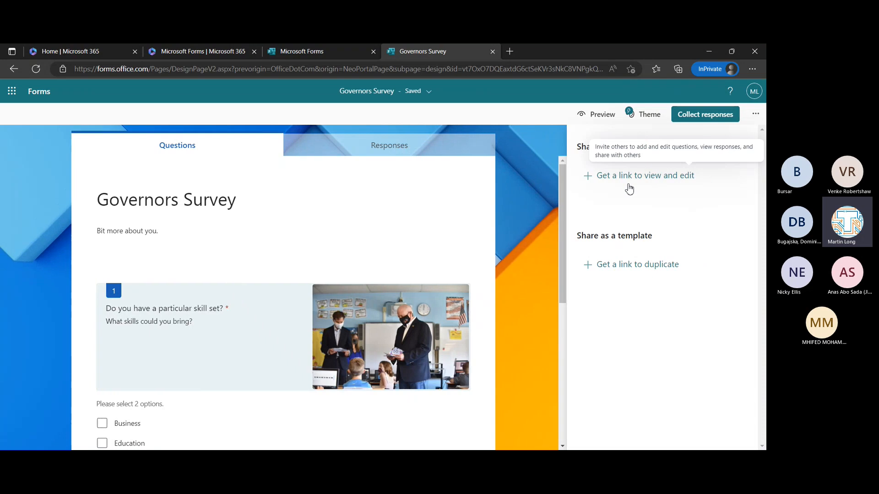
pyautogui.click(589, 178)
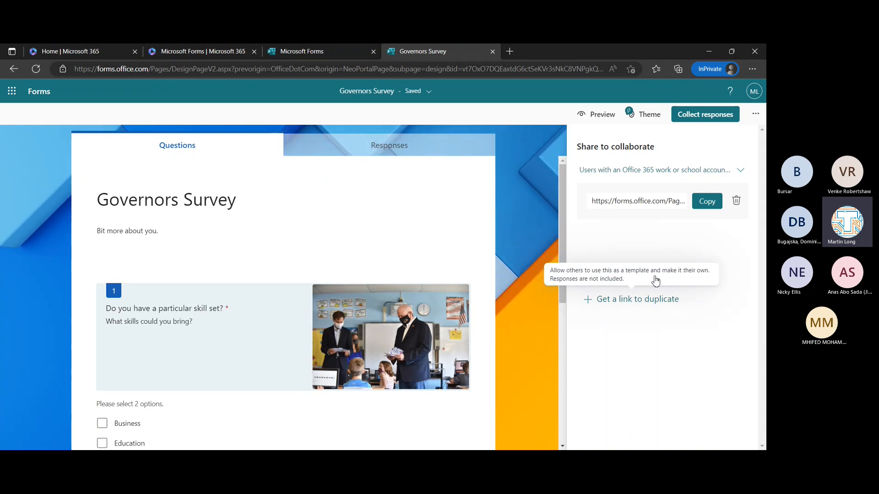
# - Open the form settings and allow anyone to respond
pyautogui.click(757, 118)
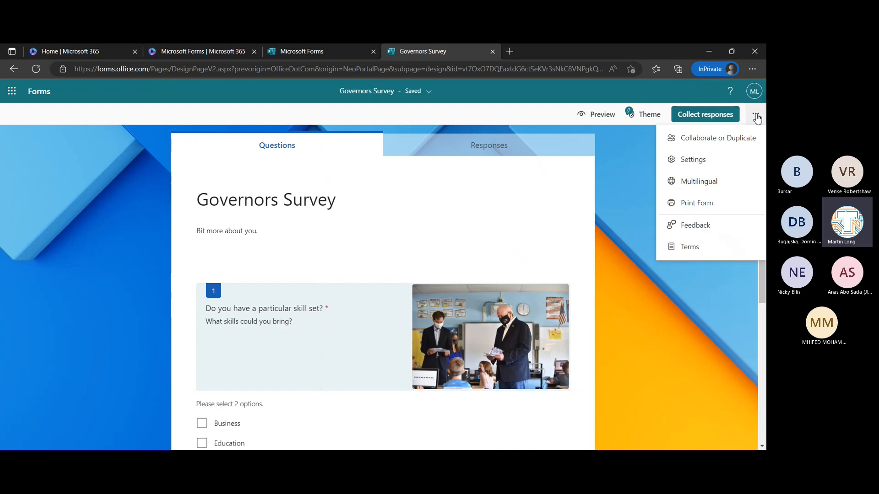
pyautogui.click(693, 159)
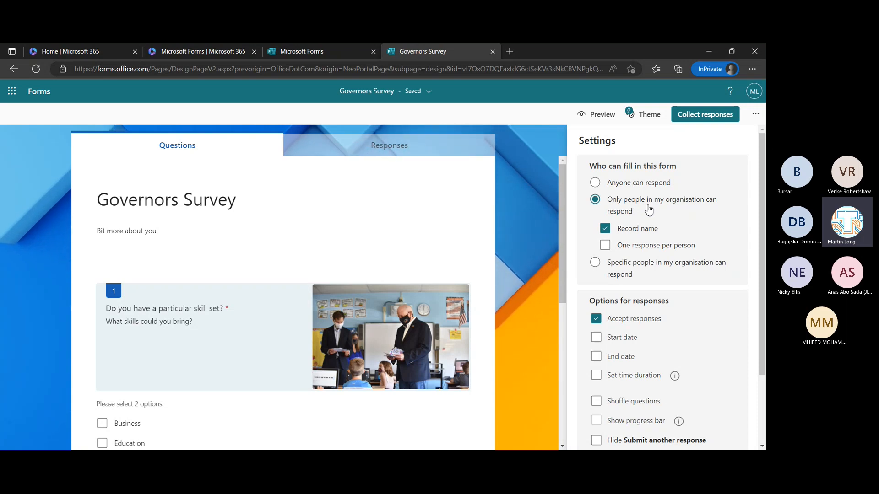
pyautogui.click(630, 189)
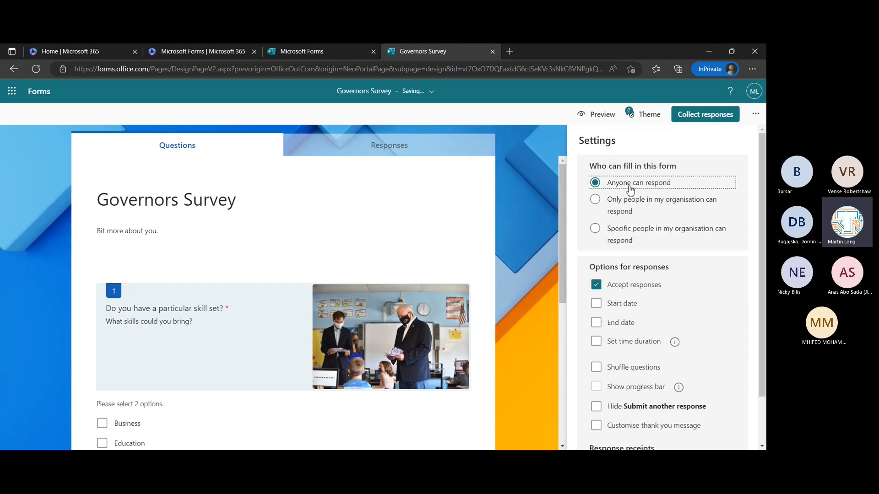
# - Try restricting the form to people in the organisation with one response per person, and switch back to anyone
pyautogui.click(629, 206)
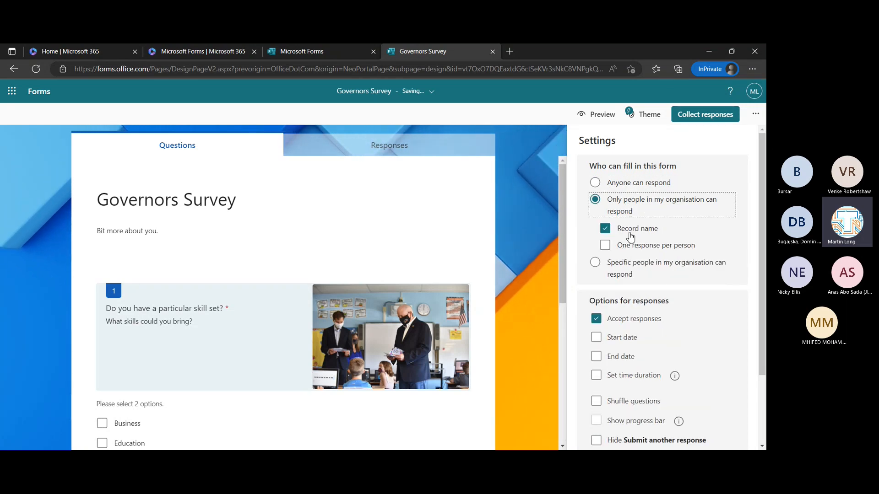
pyautogui.click(605, 246)
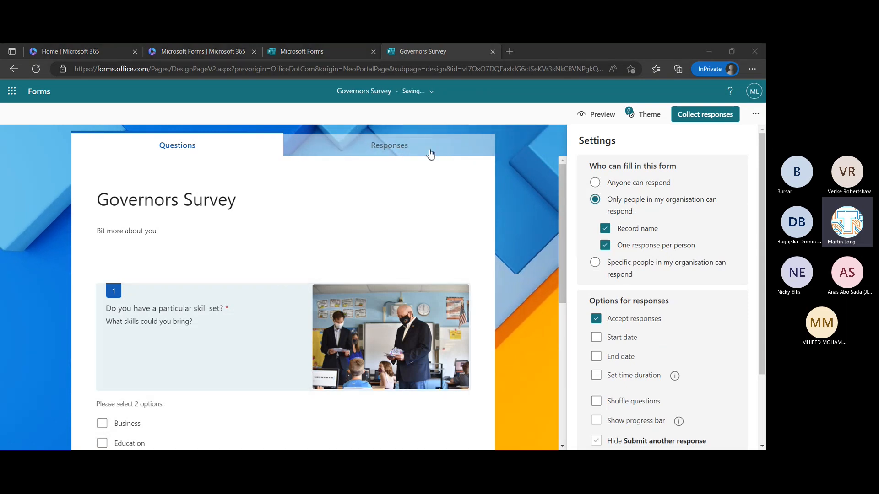
pyautogui.click(723, 249)
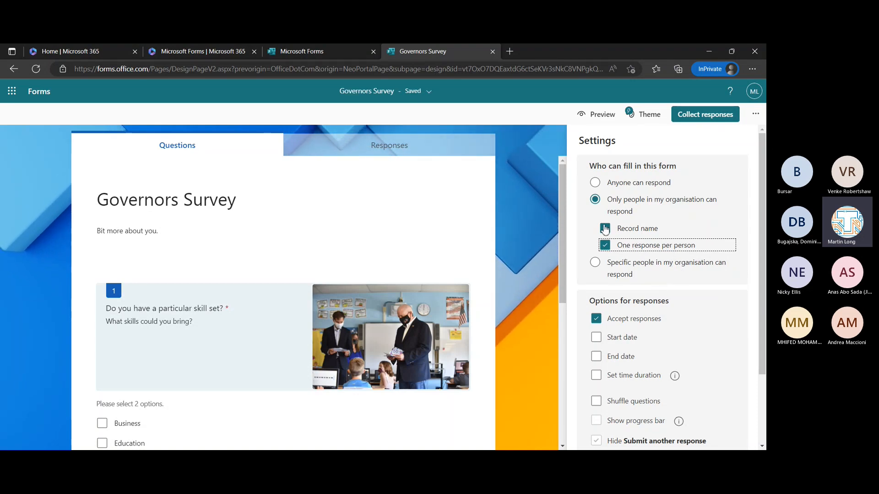
pyautogui.click(595, 184)
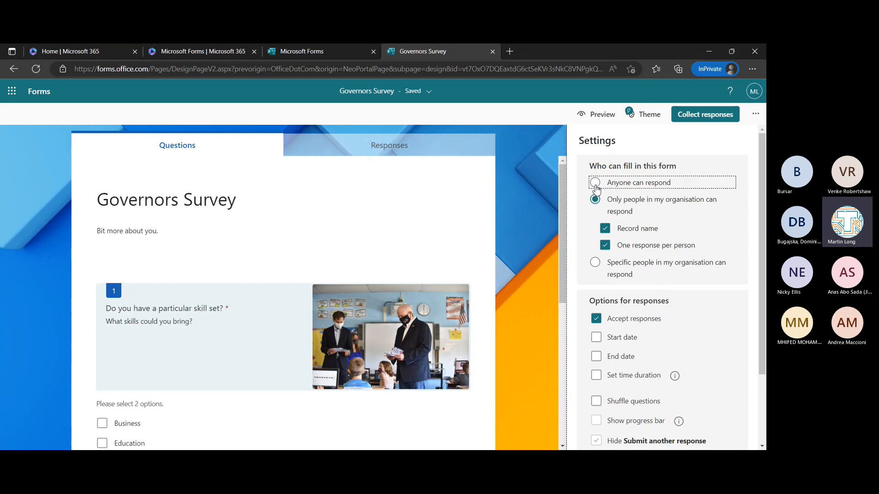
pyautogui.click(617, 185)
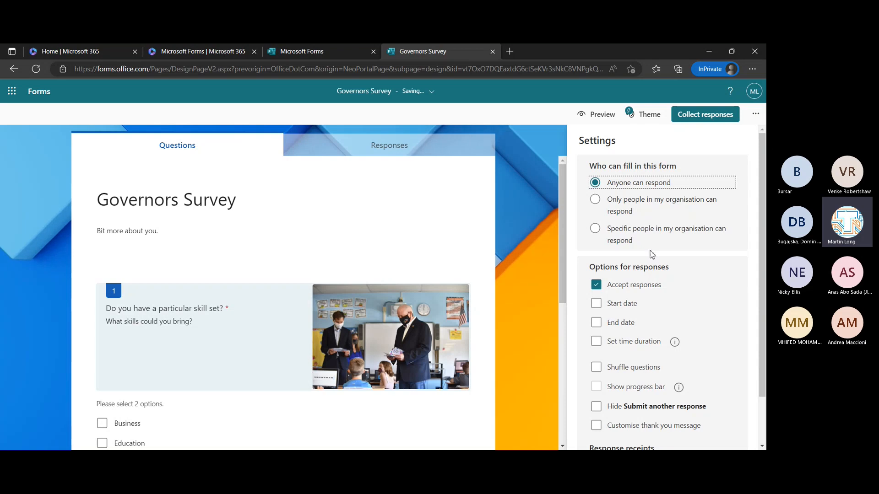
# - Enable a start date for responses and set it to 18/11/2022
pyautogui.scroll(-1, 659, 256)
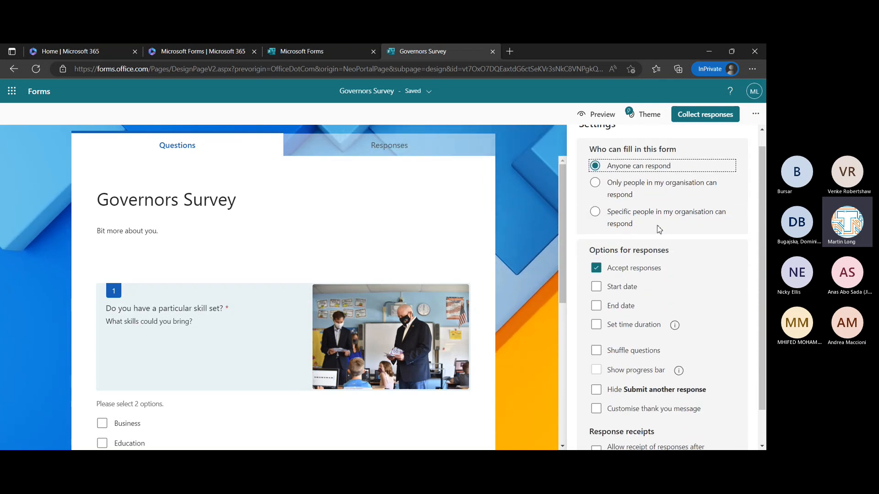
pyautogui.scroll(-2, 659, 229)
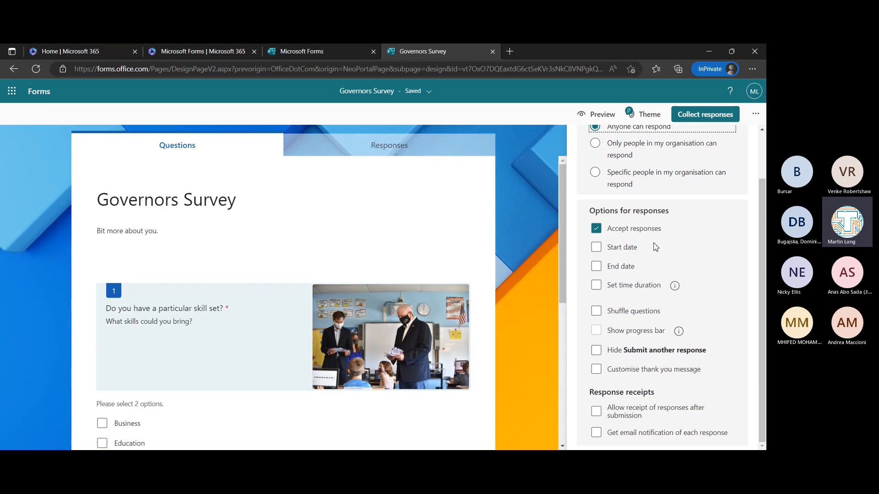
pyautogui.click(597, 248)
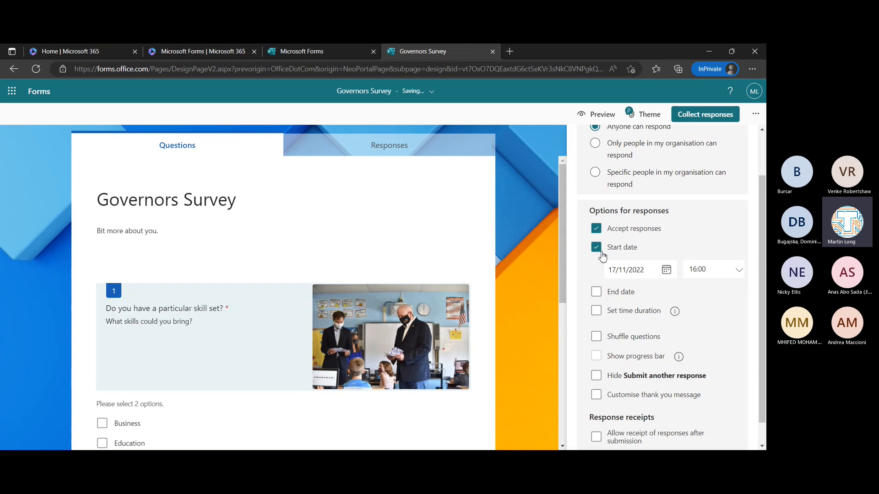
pyautogui.click(666, 271)
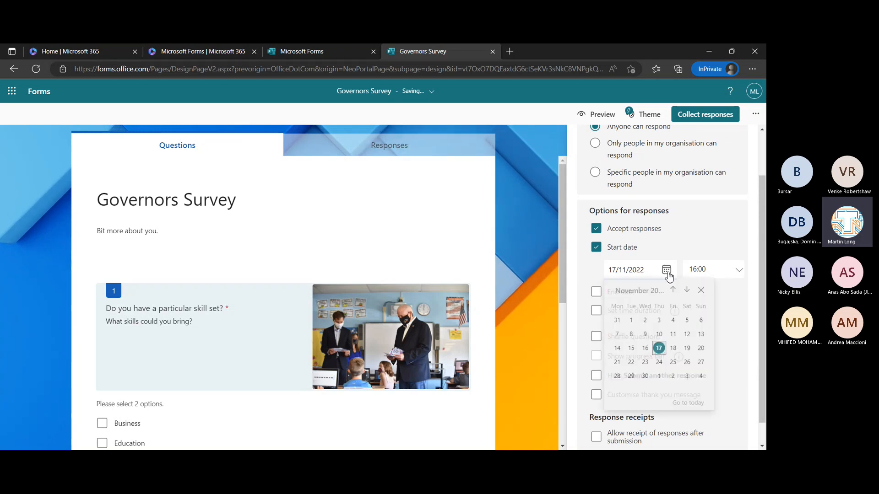
pyautogui.click(676, 348)
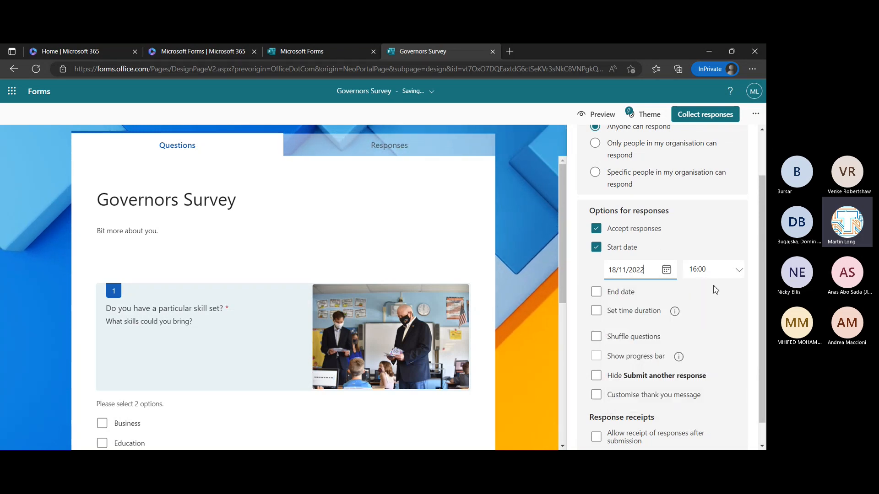
# - Enable an end date for responses and set it to 25/11/2022 at 16:00
pyautogui.click(626, 295)
pyautogui.click(667, 316)
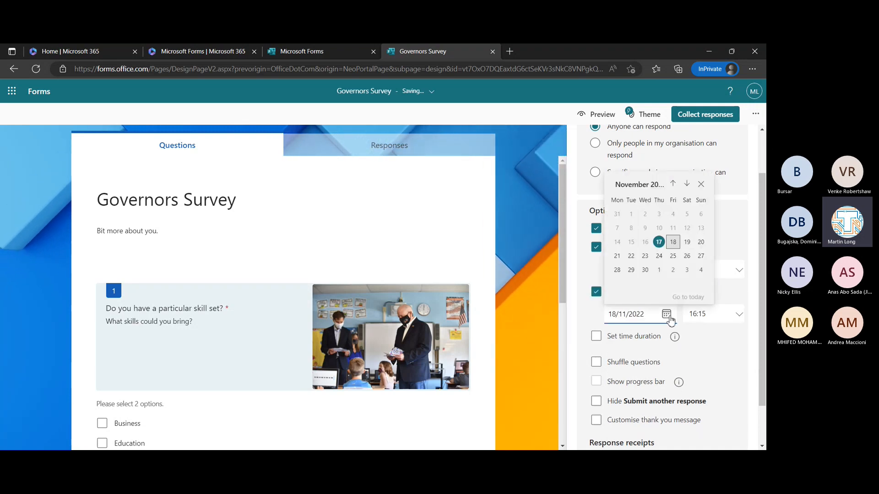
pyautogui.click(673, 256)
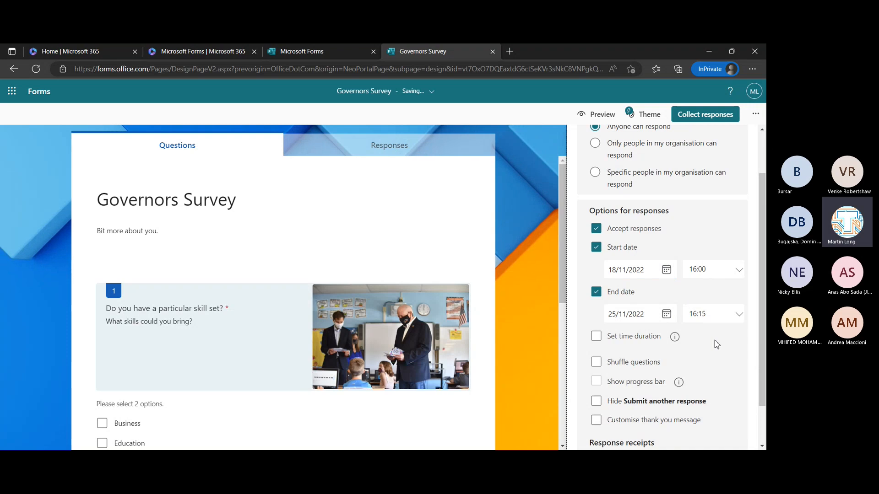
pyautogui.click(738, 316)
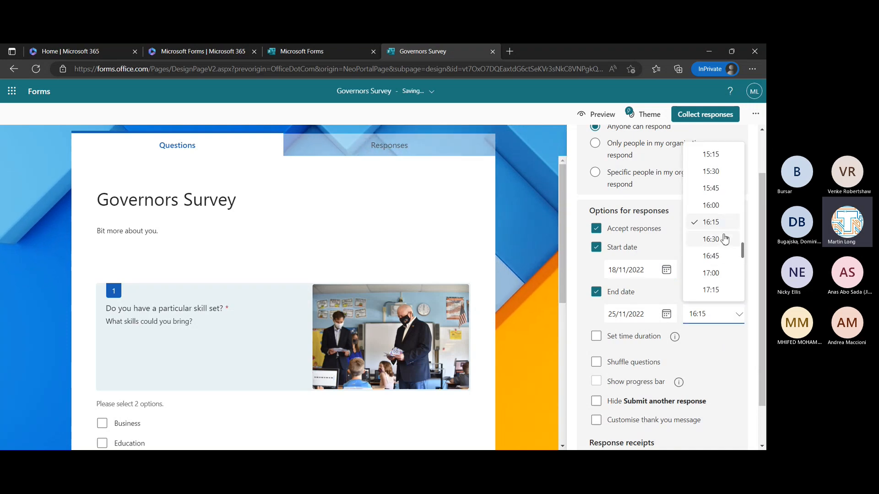
pyautogui.click(713, 205)
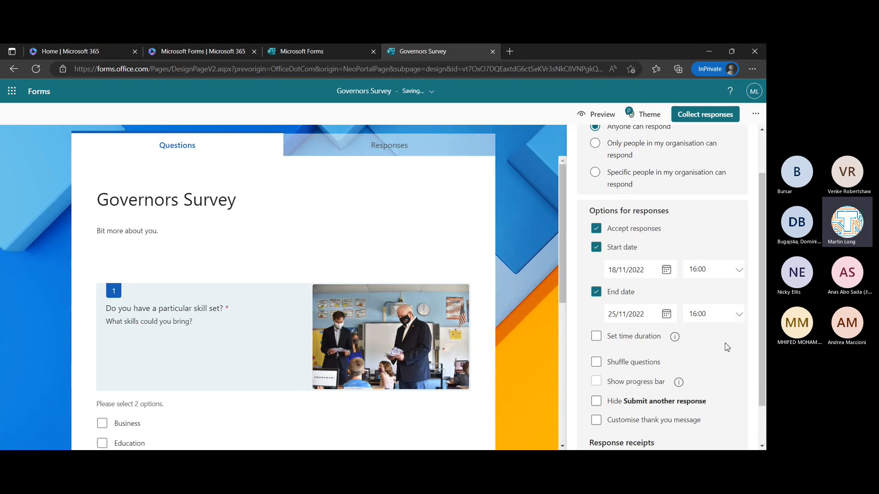
# - Try a time duration of 30 minutes for the form and remove it again
pyautogui.scroll(-1, 727, 348)
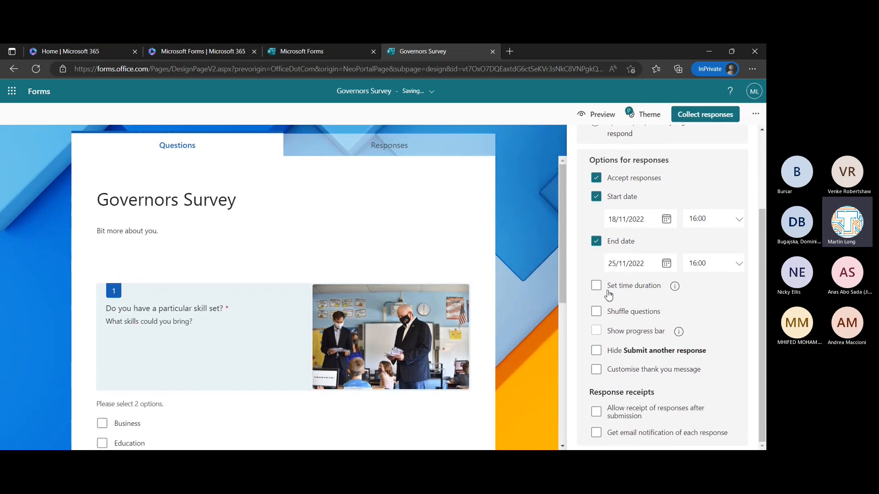
pyautogui.click(597, 287)
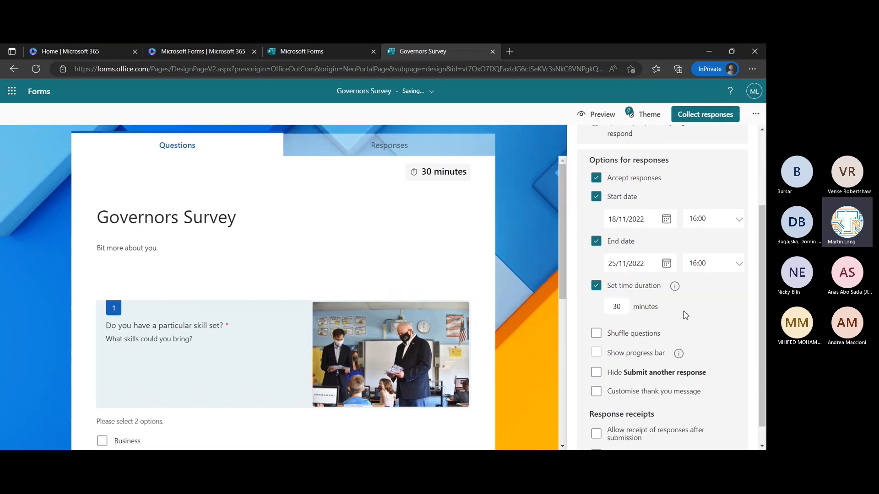
pyautogui.click(598, 287)
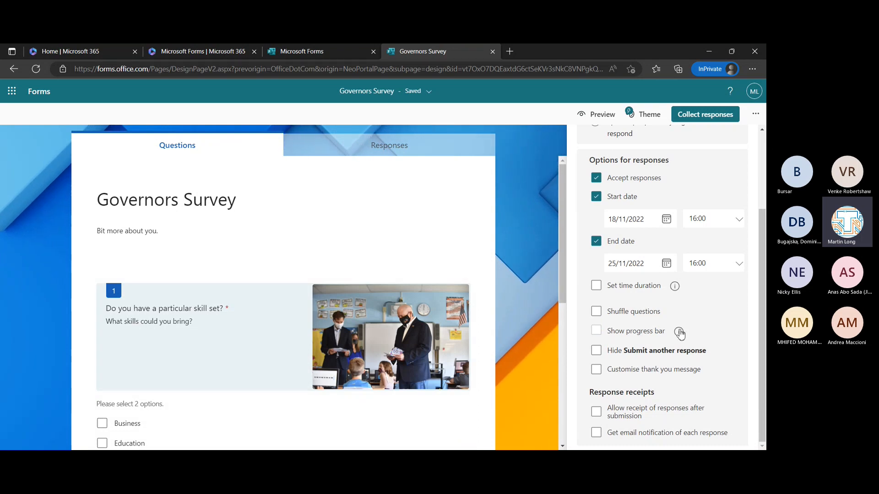
pyautogui.moveTo(679, 333)
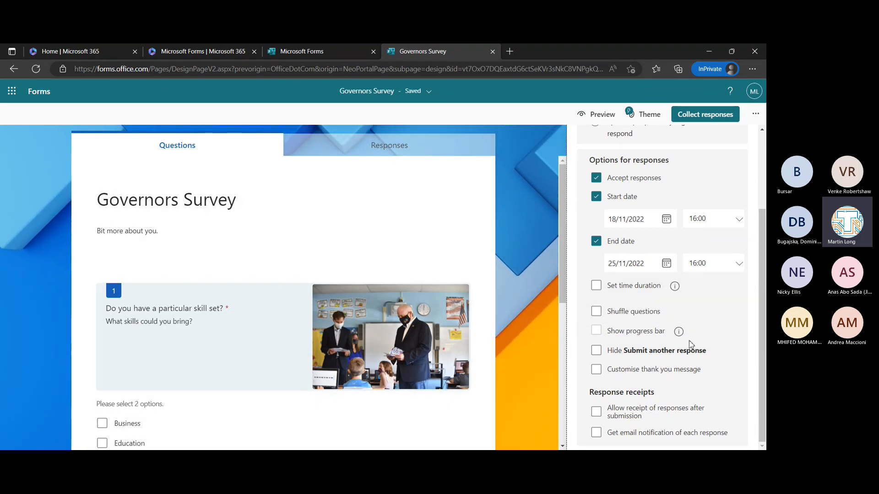
pyautogui.scroll(-1, 747, 358)
pyautogui.scroll(1, 747, 359)
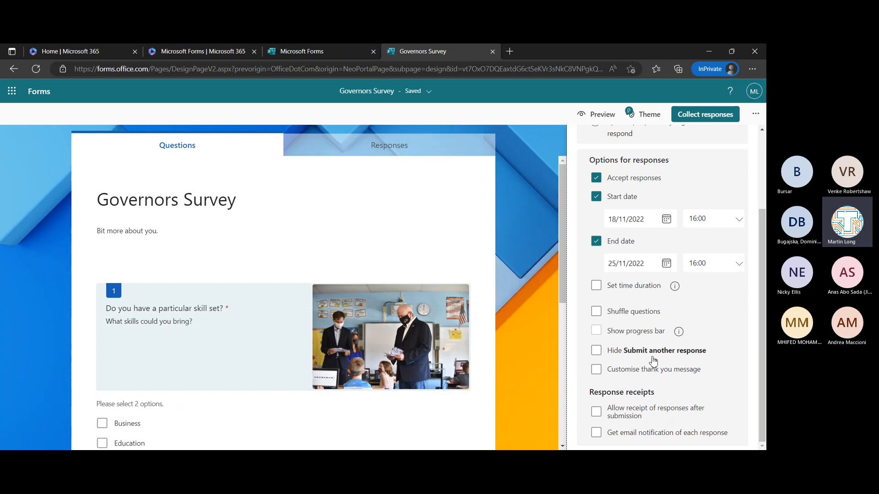
# - Hide the "Submit another response" option and enable the customised thank you message with its default text
pyautogui.click(596, 351)
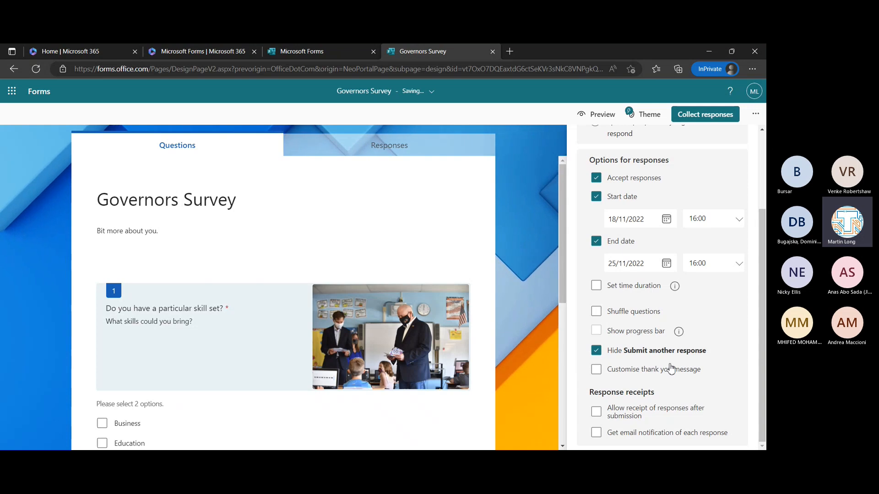
pyautogui.scroll(3, 732, 351)
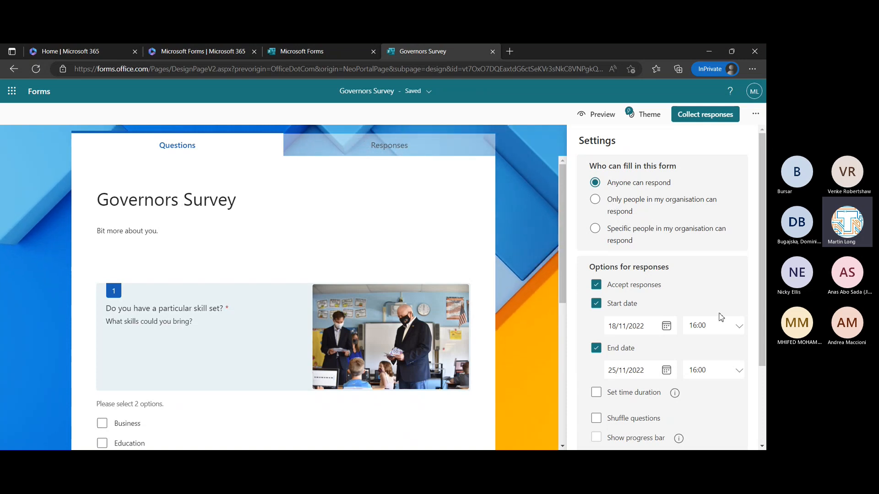
pyautogui.scroll(-3, 721, 317)
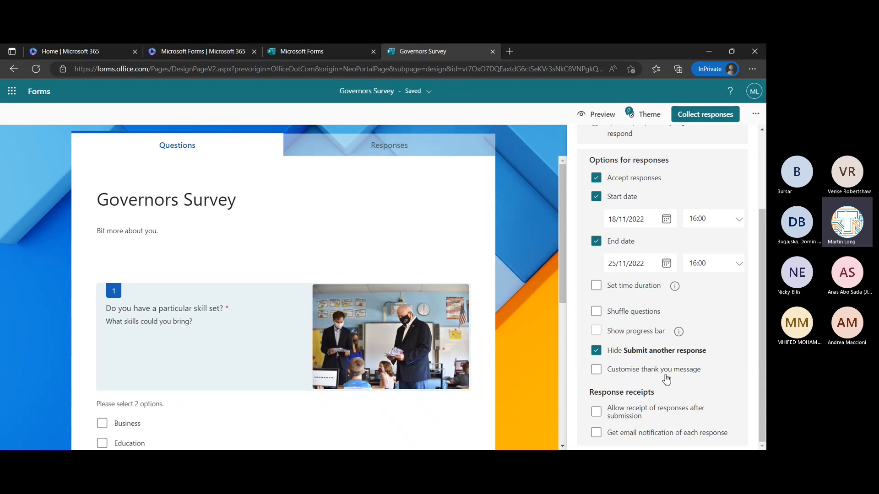
pyautogui.click(603, 376)
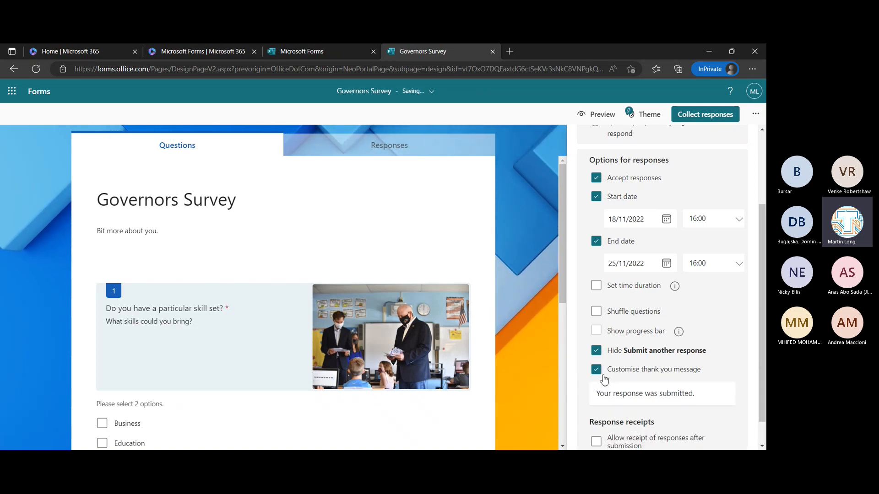
pyautogui.tripleClick(650, 399)
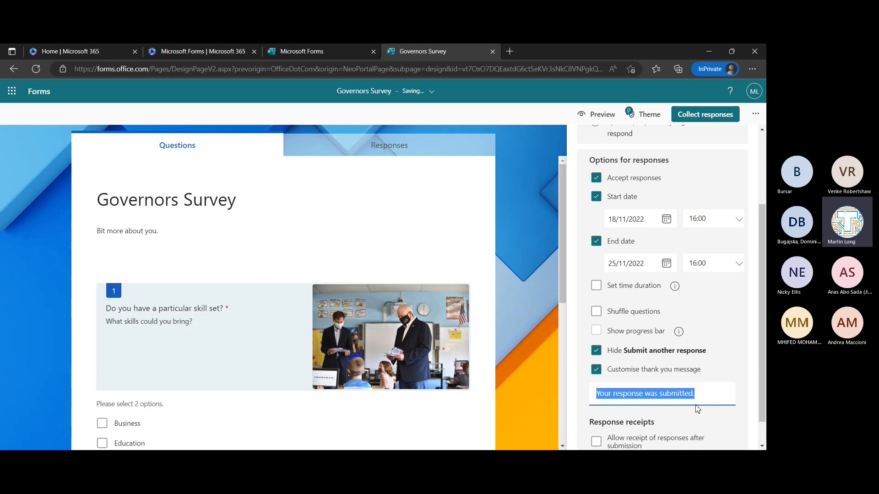
pyautogui.click(751, 408)
# - Try allowing respondents a receipt of their responses after submission and turn it off again
pyautogui.scroll(-1, 742, 411)
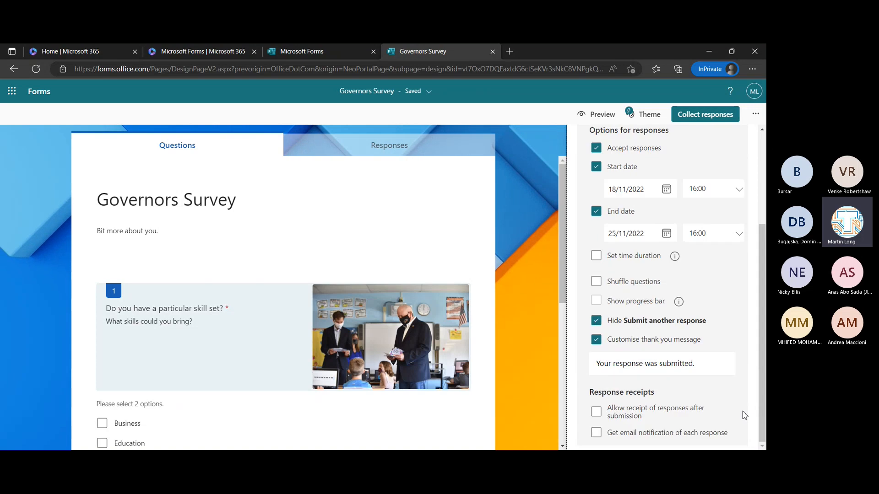
pyautogui.scroll(-1, 742, 411)
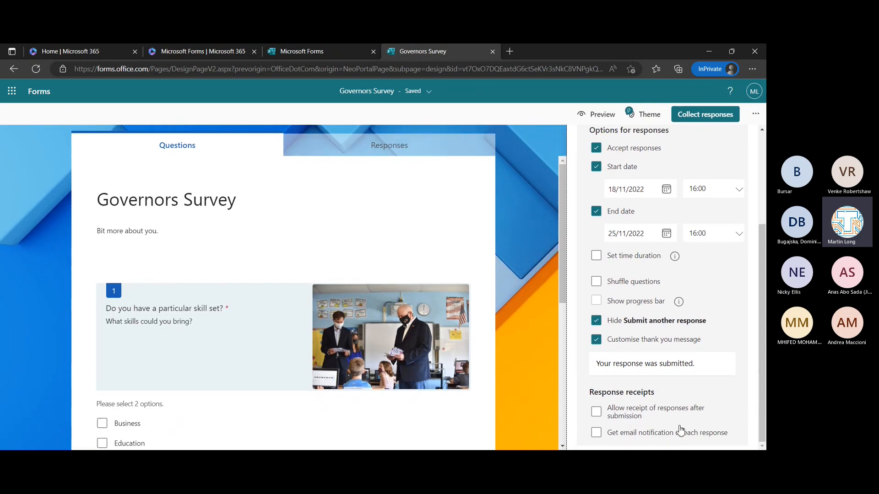
pyautogui.click(596, 414)
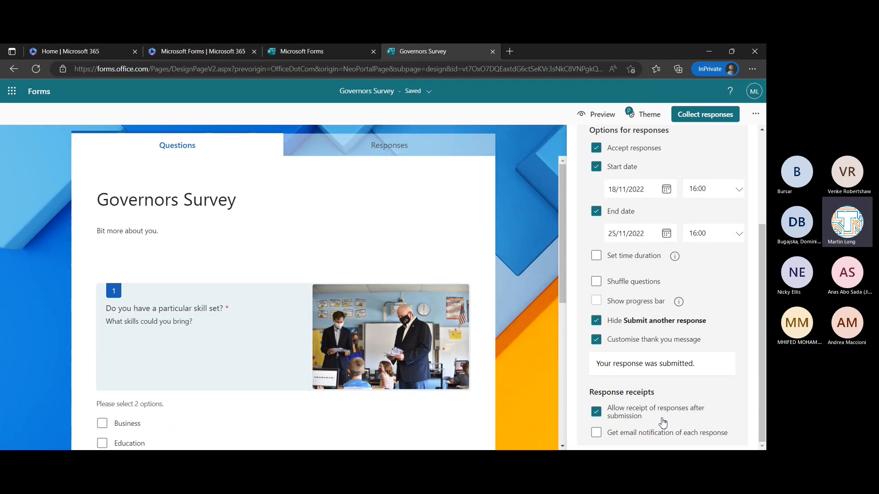
pyautogui.click(597, 413)
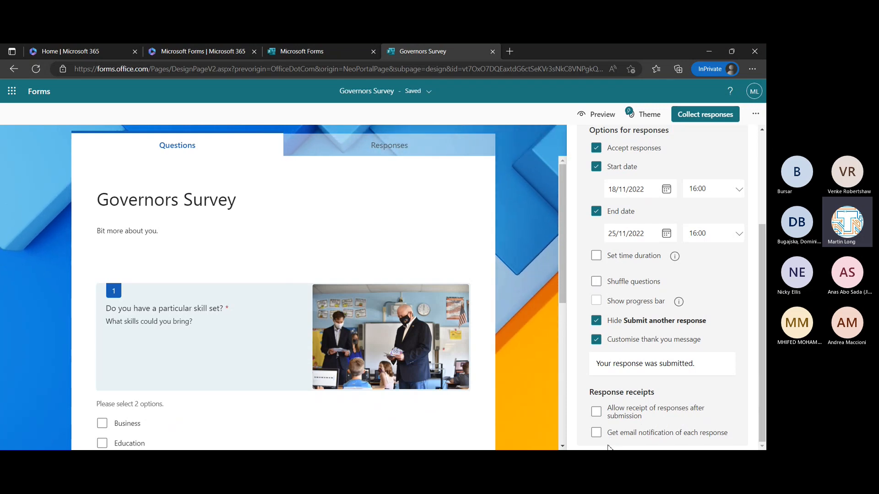
# - Try the email notification of each response and look over the form's response settings
pyautogui.click(596, 435)
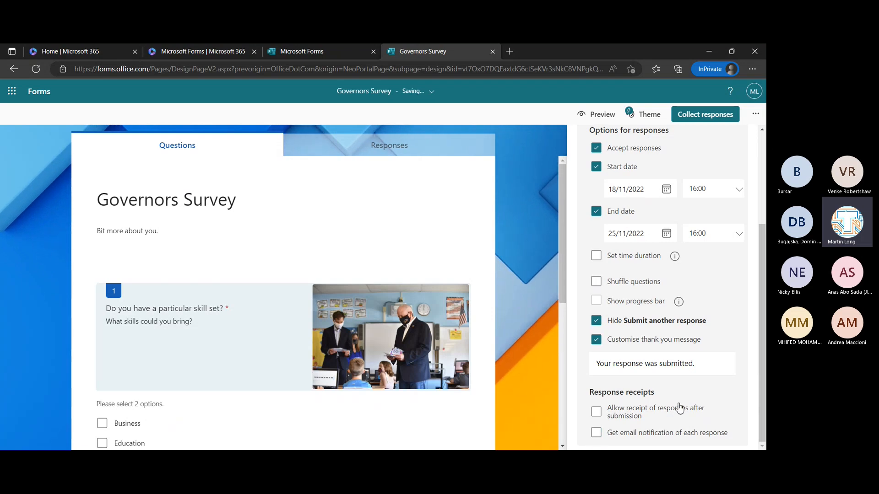
pyautogui.scroll(3, 677, 407)
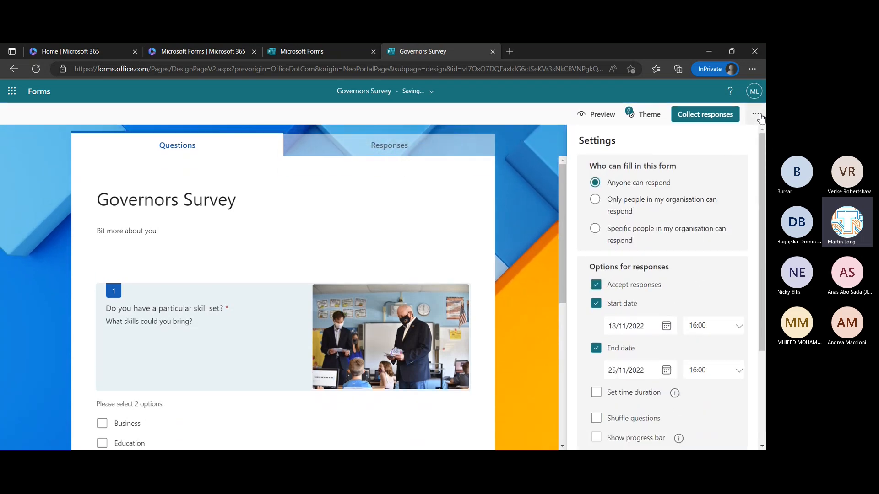
pyautogui.scroll(-3, 707, 301)
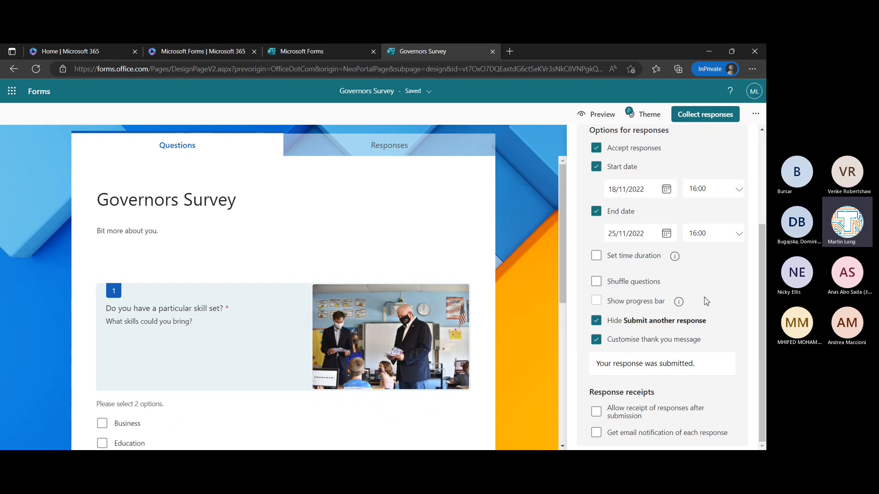
pyautogui.scroll(3, 704, 300)
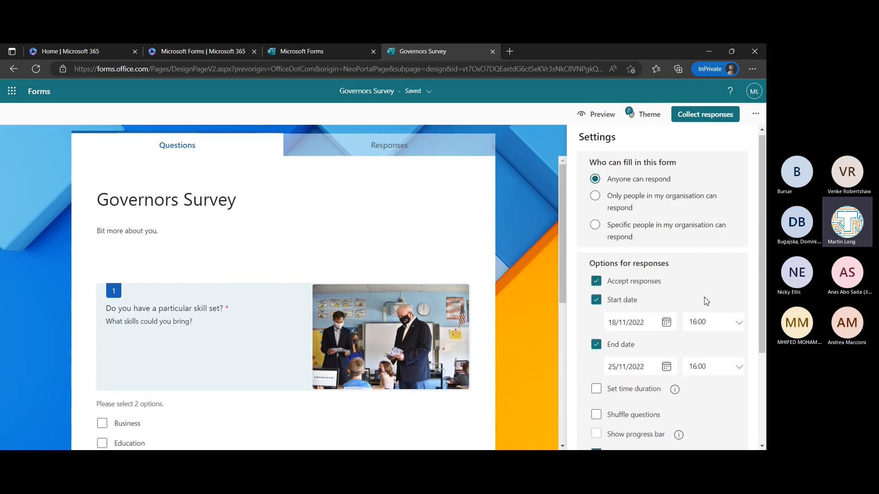
# - Open the form's multilingual settings and add Hindi as an additional language
pyautogui.click(754, 115)
pyautogui.click(707, 182)
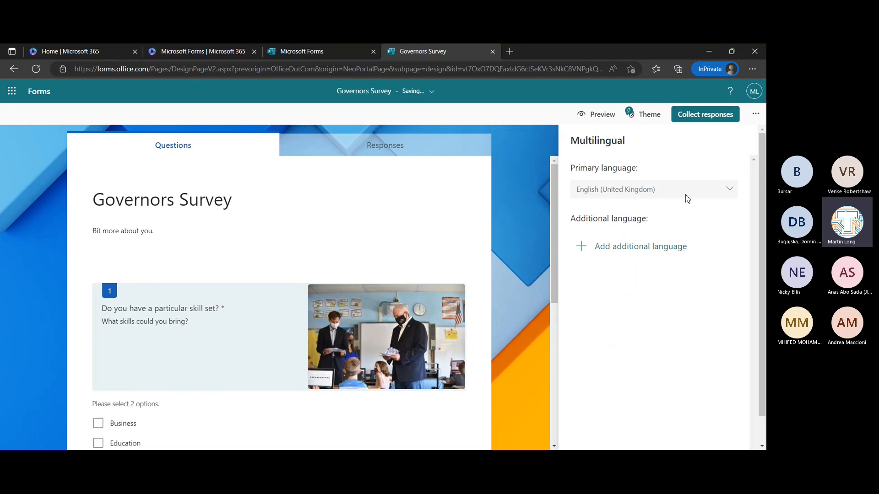
pyautogui.click(639, 248)
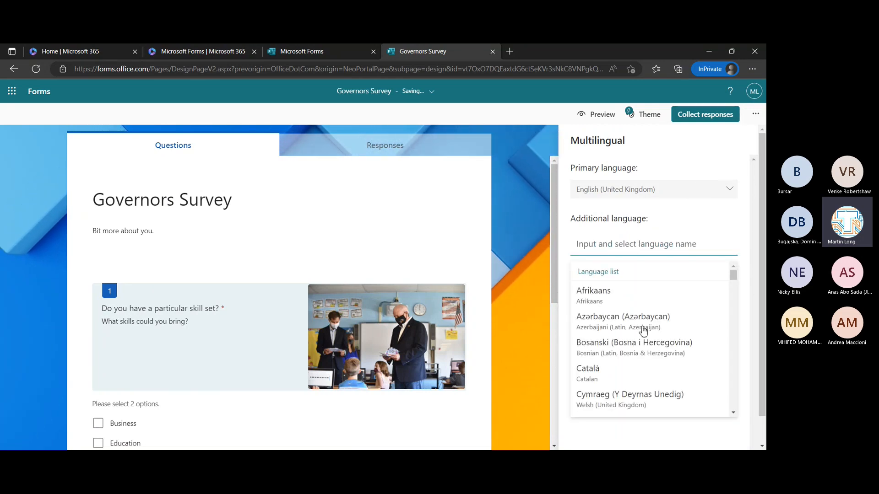
pyautogui.scroll(-2, 646, 365)
pyautogui.scroll(-3, 646, 365)
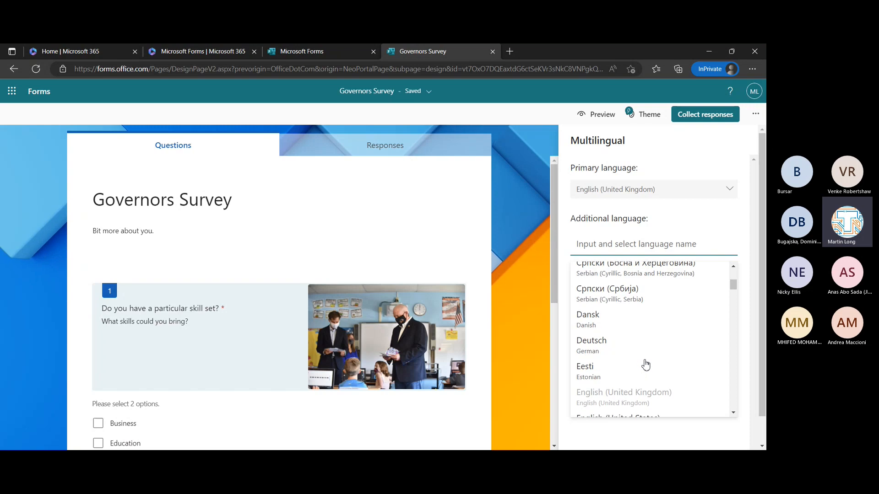
pyautogui.scroll(-5, 646, 365)
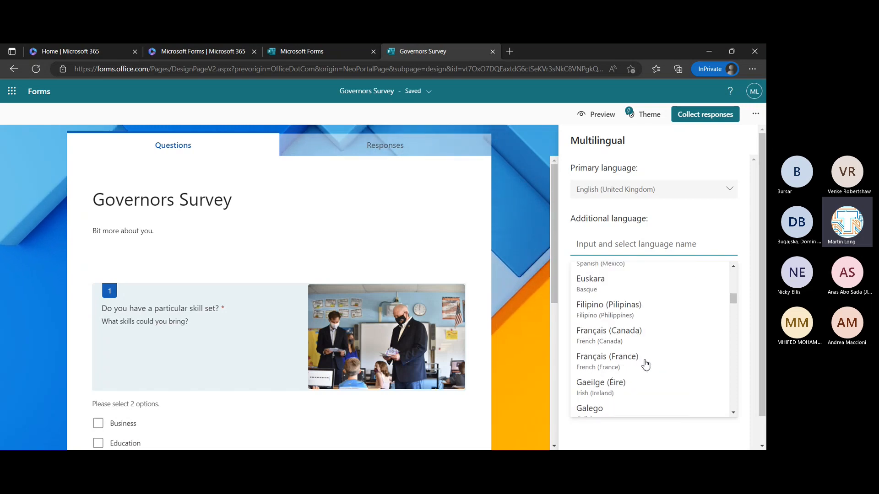
pyautogui.scroll(-20, 645, 365)
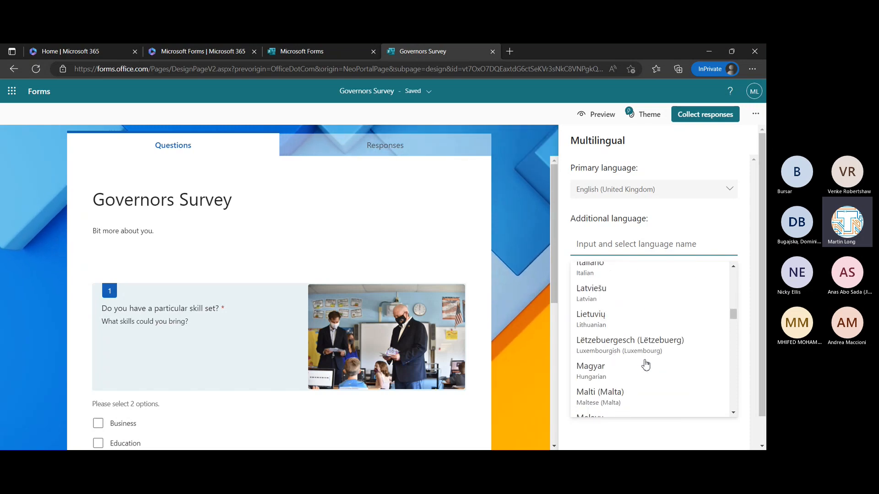
pyautogui.scroll(5, 646, 365)
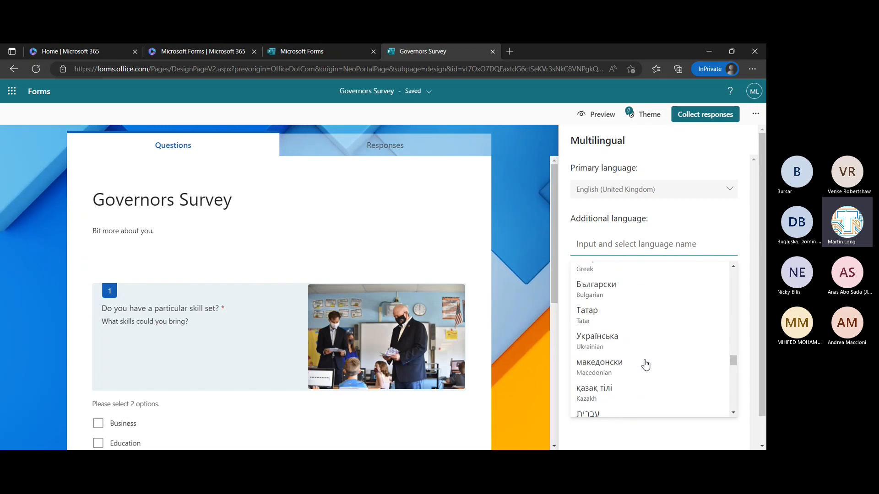
pyautogui.scroll(-10, 645, 364)
pyautogui.scroll(-5, 645, 365)
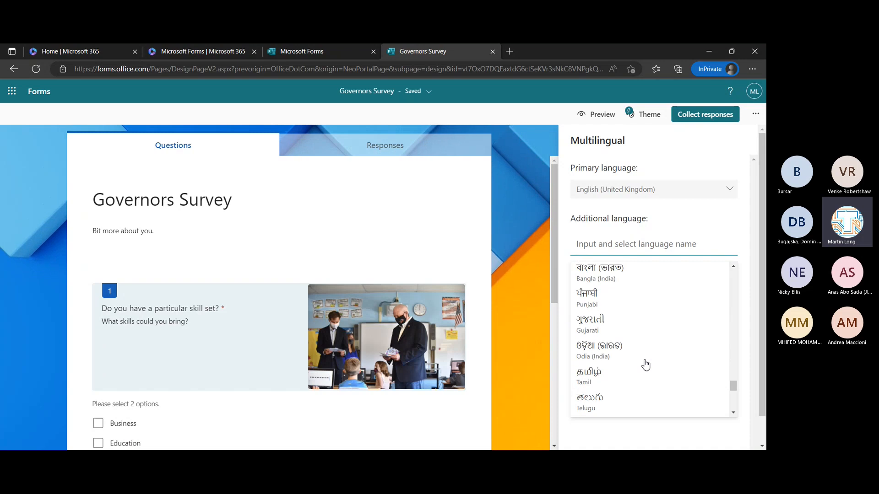
pyautogui.scroll(5, 645, 365)
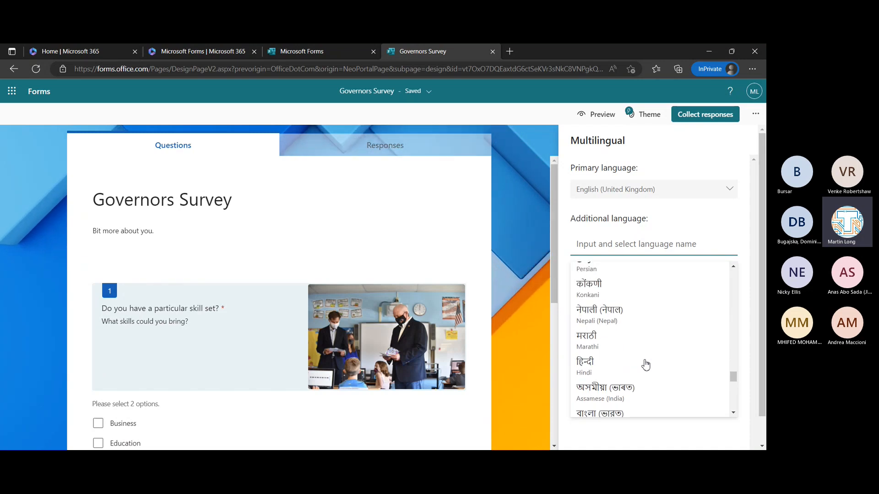
pyautogui.click(584, 378)
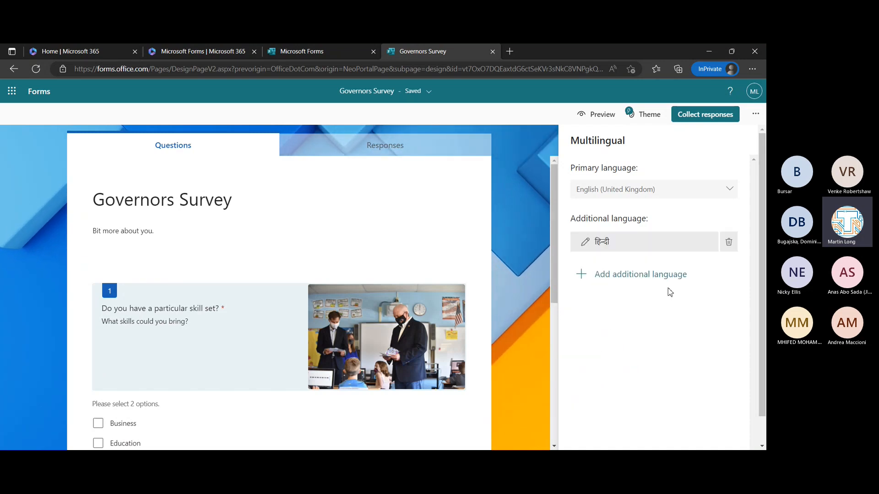
# - Start adding another additional language to the form and browse the available languages
pyautogui.click(666, 276)
pyautogui.scroll(-15, 652, 348)
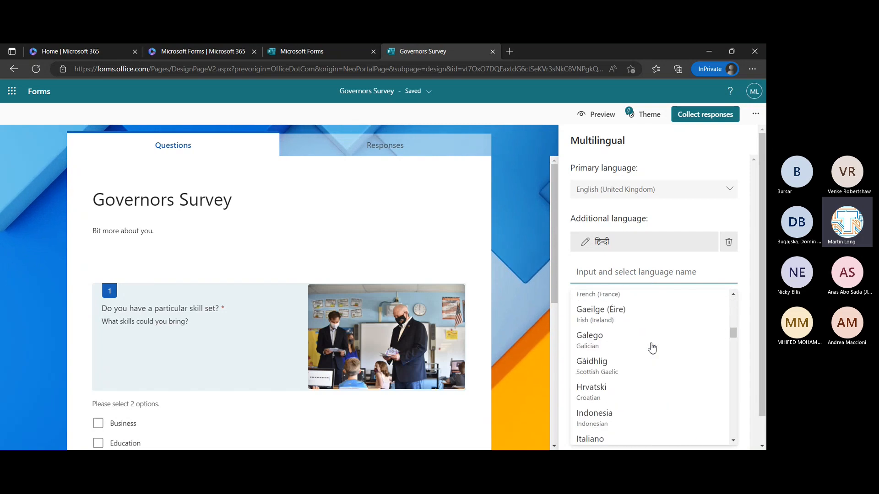
# - Add Swedish (Svenska) as another additional language of the Governors Survey and leave the multilingual settings
pyautogui.scroll(10, 652, 349)
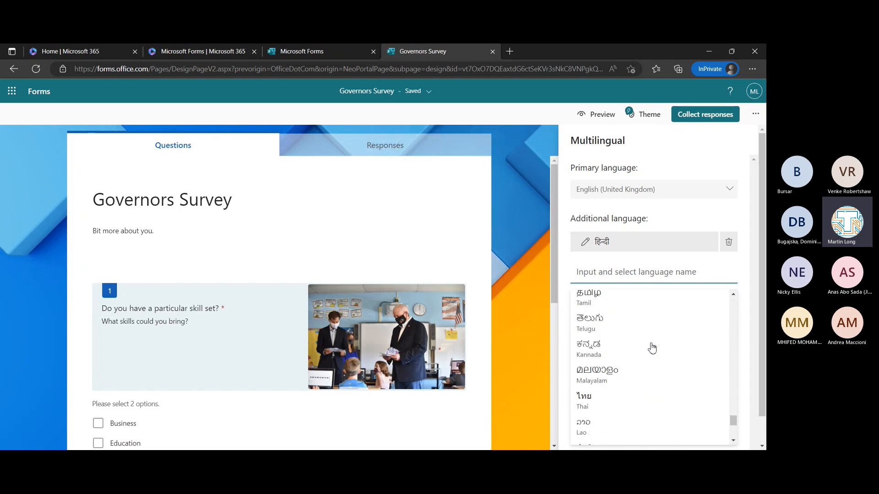
pyautogui.scroll(8, 653, 348)
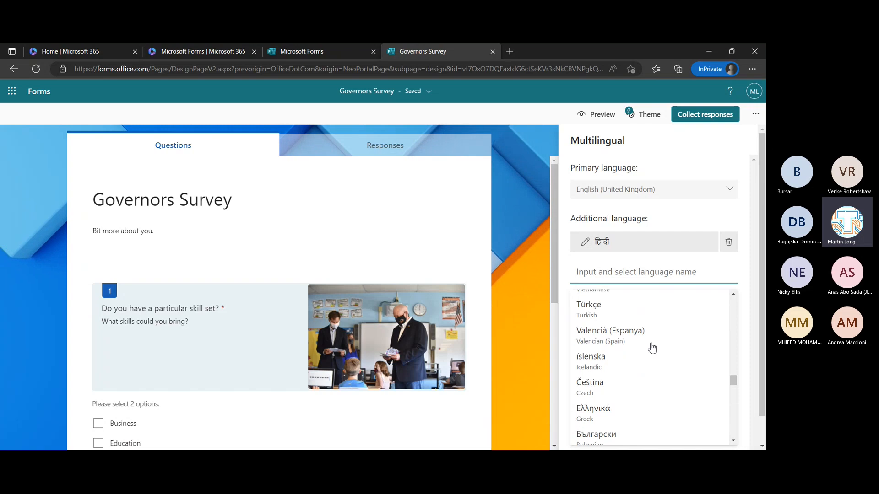
pyautogui.scroll(3, 653, 349)
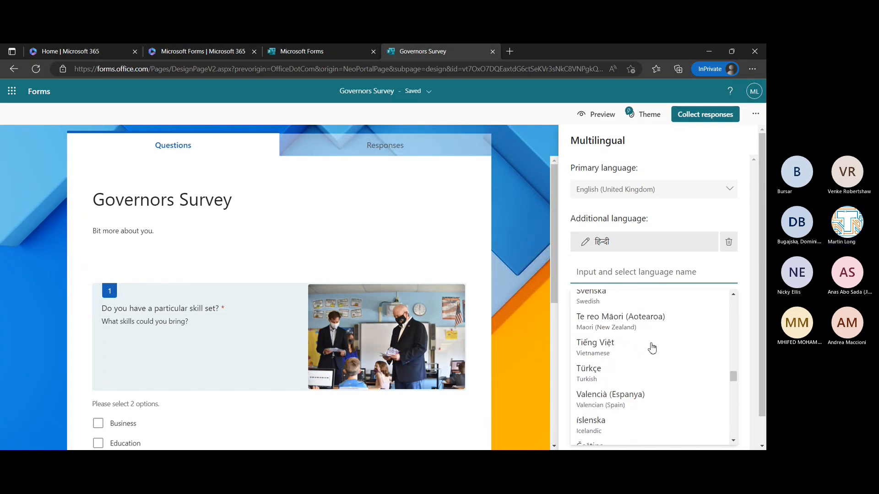
pyautogui.scroll(1, 652, 348)
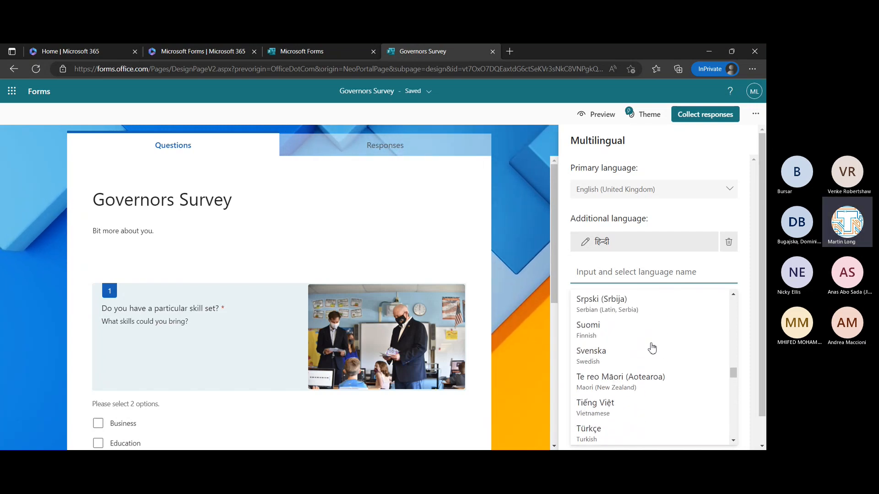
pyautogui.click(595, 358)
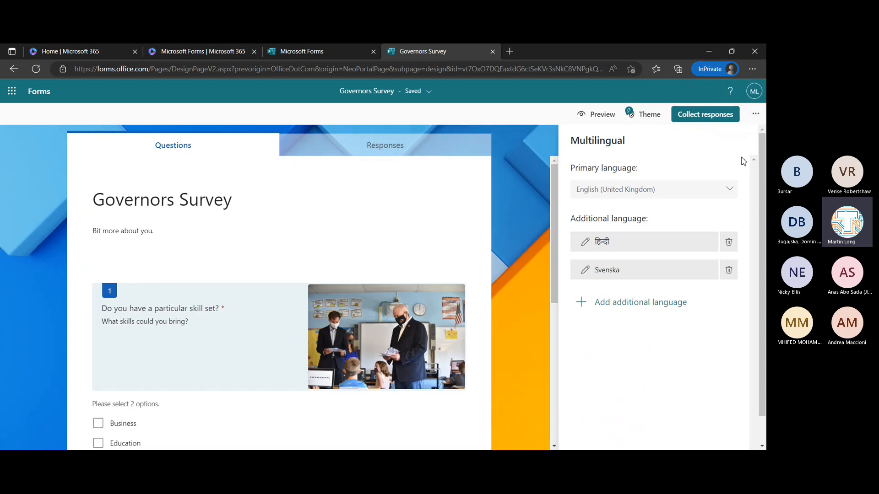
pyautogui.click(756, 117)
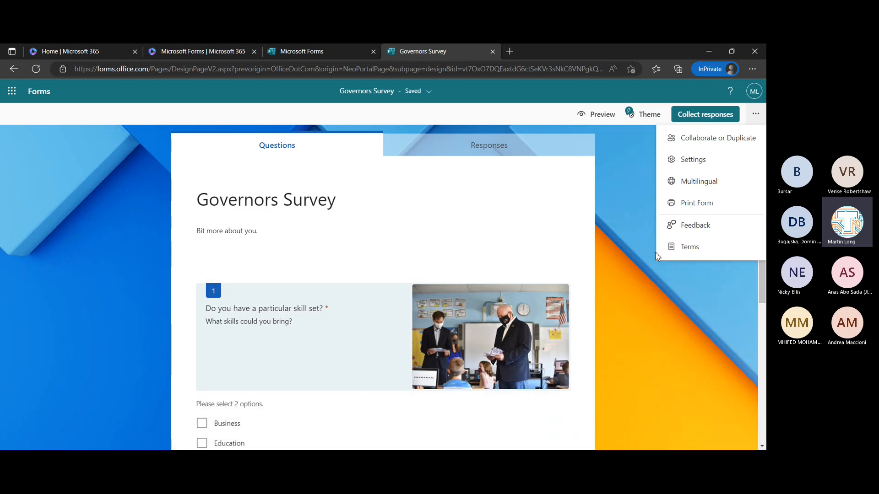
# - Open the survey's response collection options, shorten the sharing URL and copy the link
pyautogui.click(698, 121)
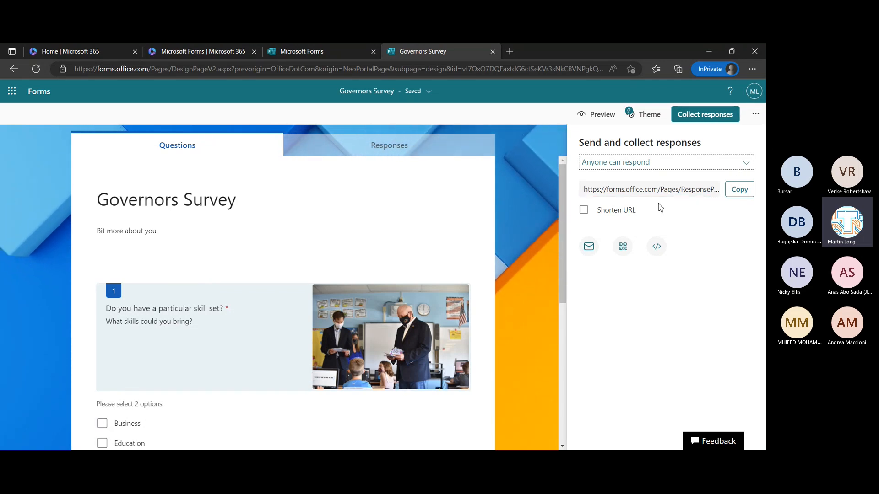
pyautogui.click(750, 198)
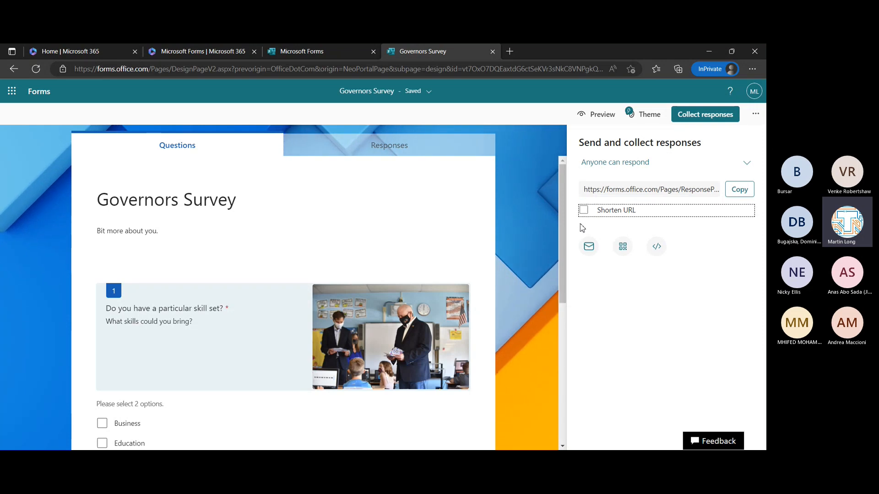
pyautogui.click(584, 210)
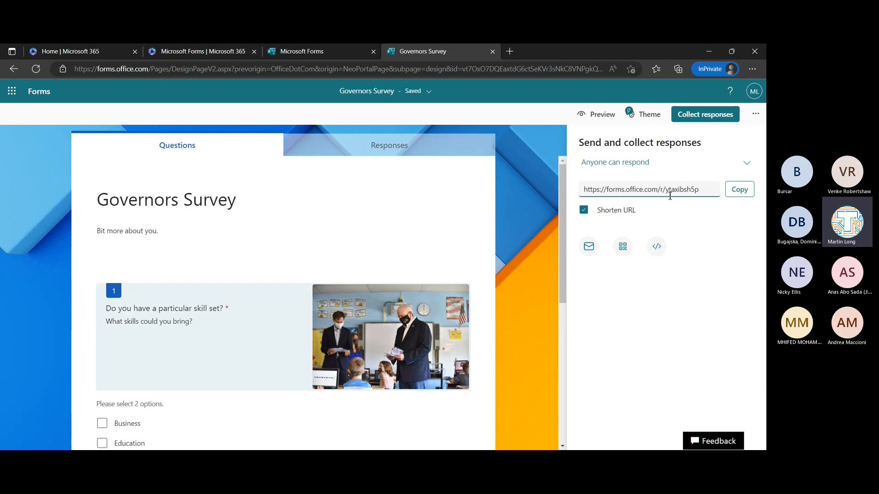
pyautogui.click(738, 191)
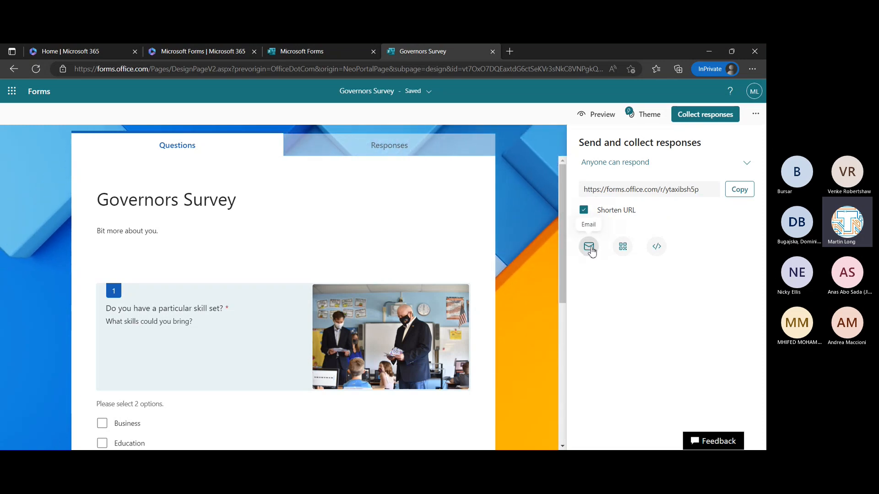
# - View the QR code and the web page embed code for sharing the survey, and close the sharing options
pyautogui.click(622, 246)
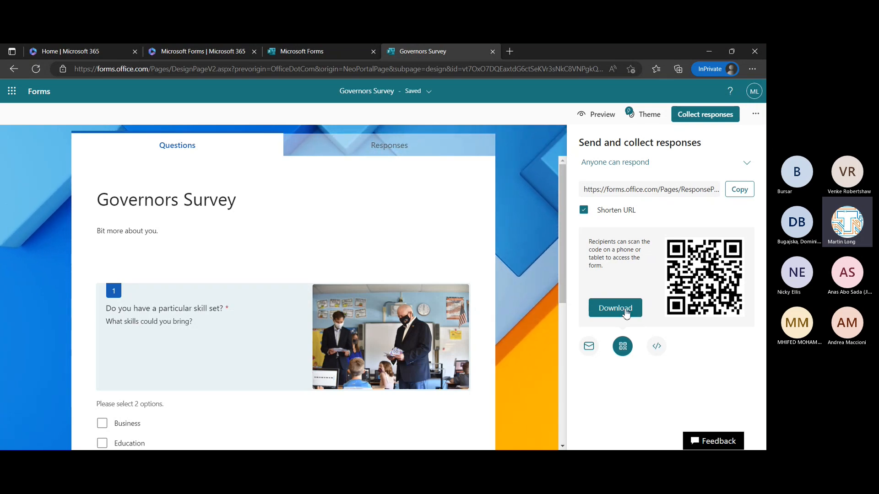
pyautogui.click(659, 355)
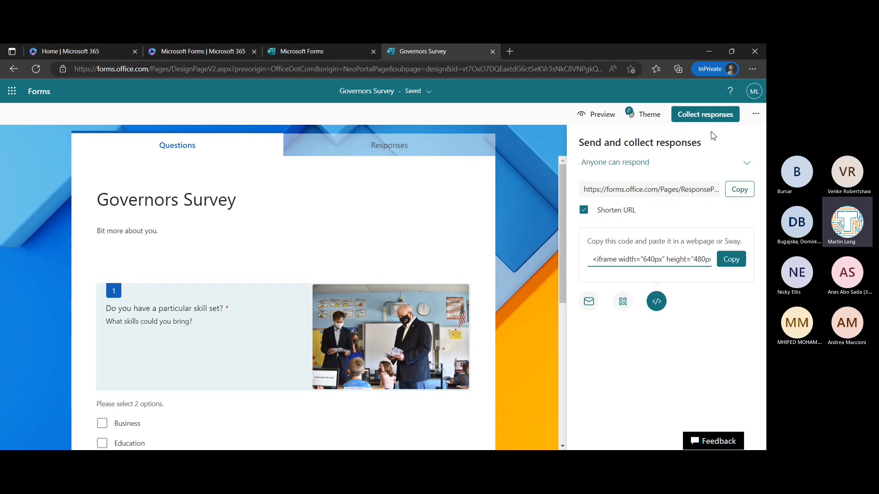
pyautogui.click(531, 193)
# - Preview the Governors Survey in the computer layout and look through it down to the Submit button
pyautogui.click(601, 117)
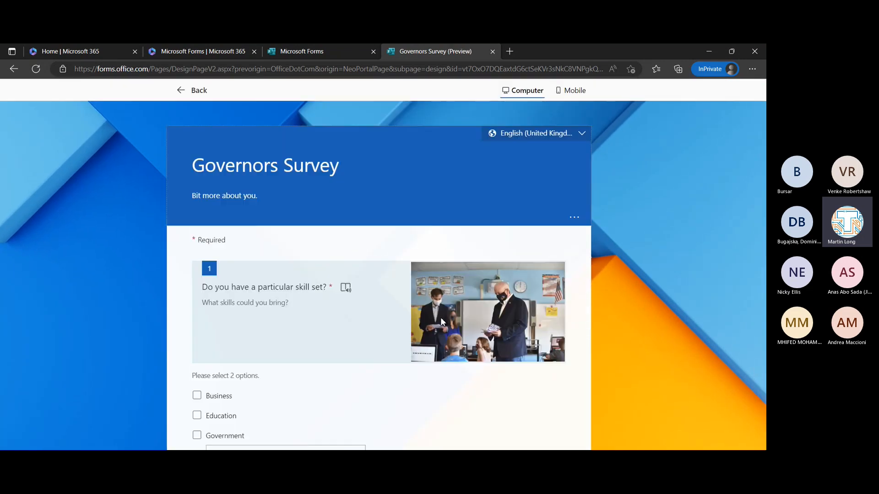
pyautogui.scroll(-3, 441, 318)
pyautogui.scroll(-1, 442, 319)
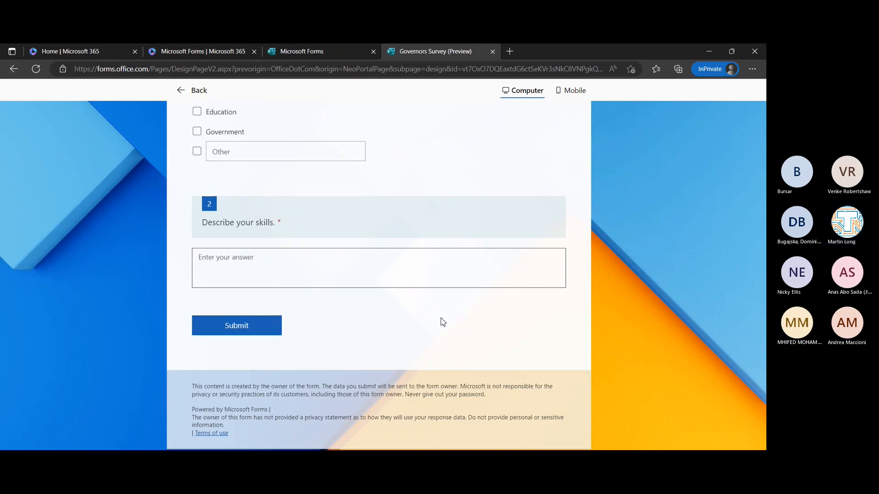
pyautogui.scroll(7, 442, 320)
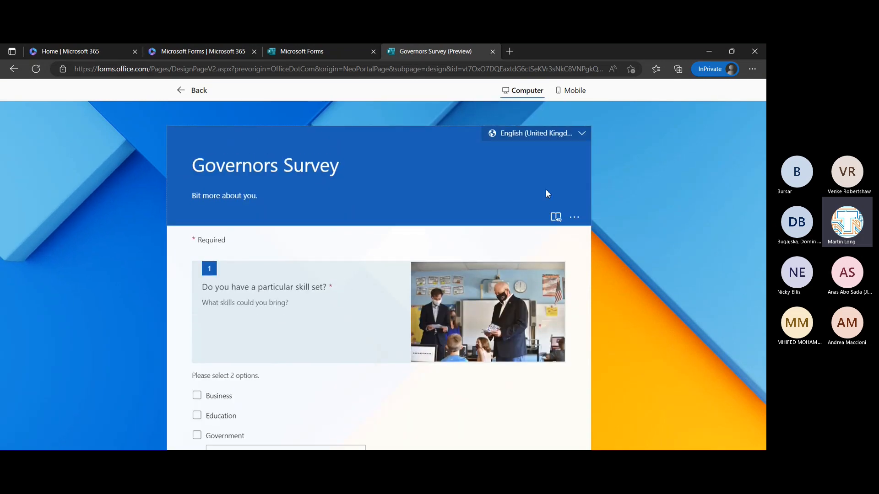
# - Switch the survey preview's language to Hindi and back to English (United Kingdom)
pyautogui.click(582, 133)
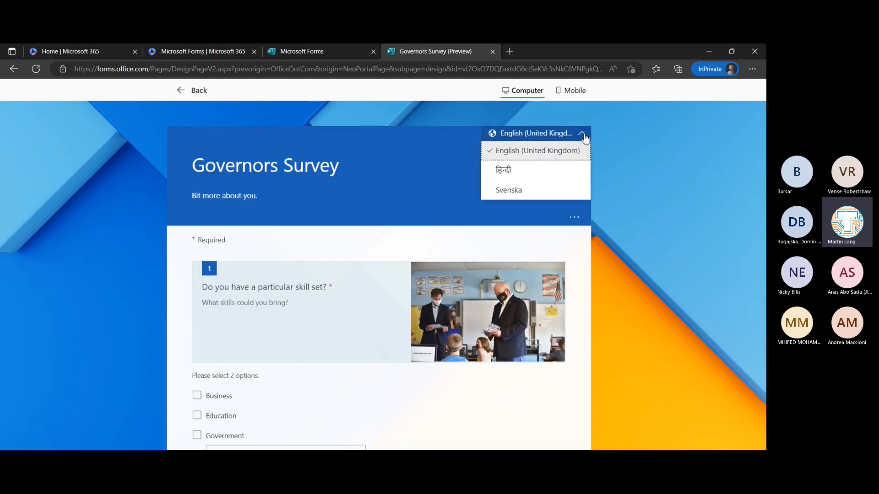
pyautogui.click(536, 174)
pyautogui.click(565, 134)
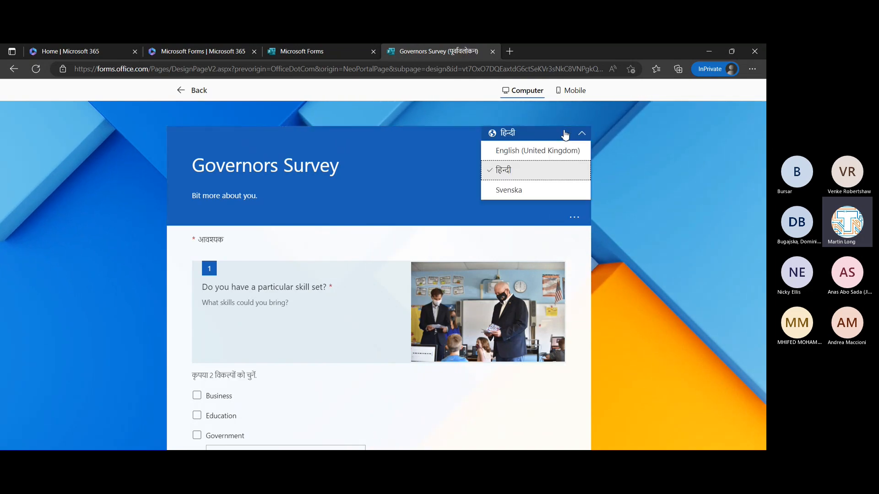
pyautogui.click(535, 152)
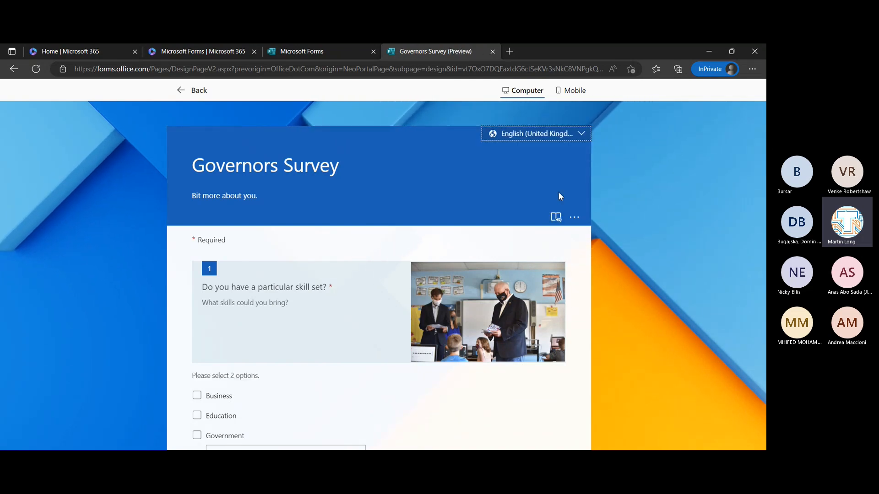
# - View the survey's title and description in Immersive Reader, dismiss the tips and return to the preview
pyautogui.click(557, 219)
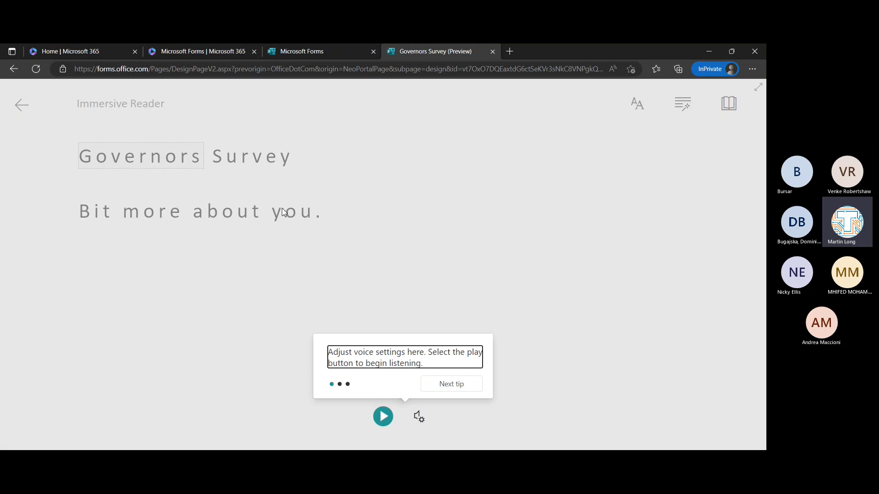
pyautogui.click(22, 117)
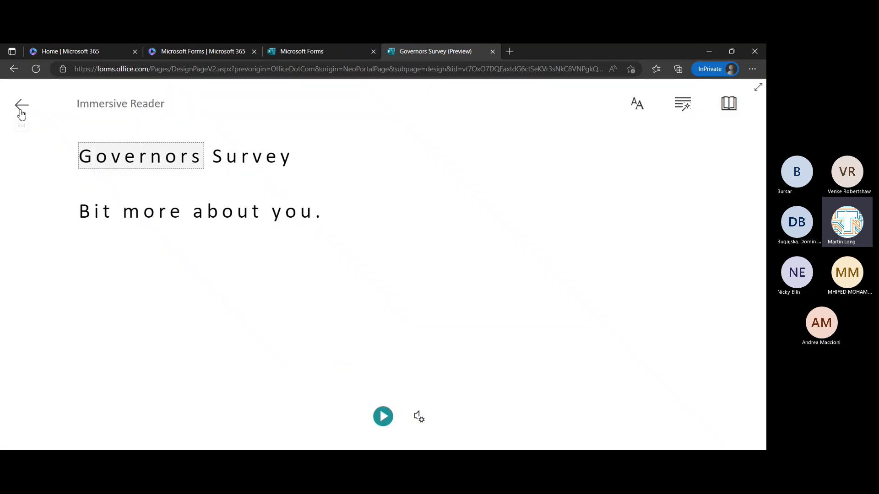
pyautogui.click(22, 110)
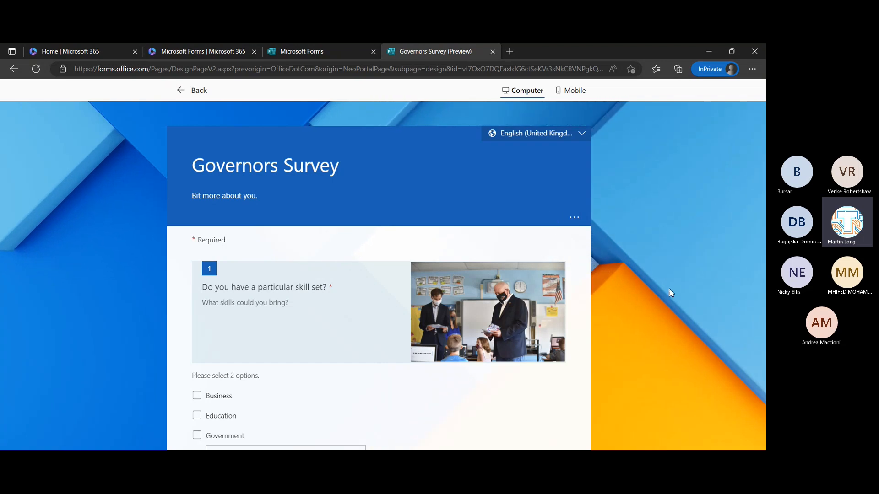
# - Review both survey questions once more in the preview and go back to the form editor
pyautogui.scroll(-1, 477, 414)
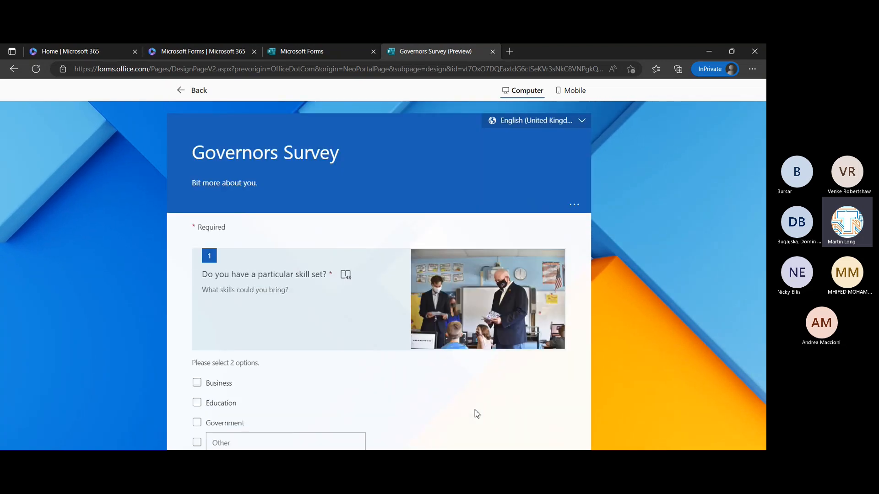
pyautogui.scroll(1, 477, 414)
pyautogui.scroll(-2, 478, 414)
pyautogui.scroll(-5, 477, 414)
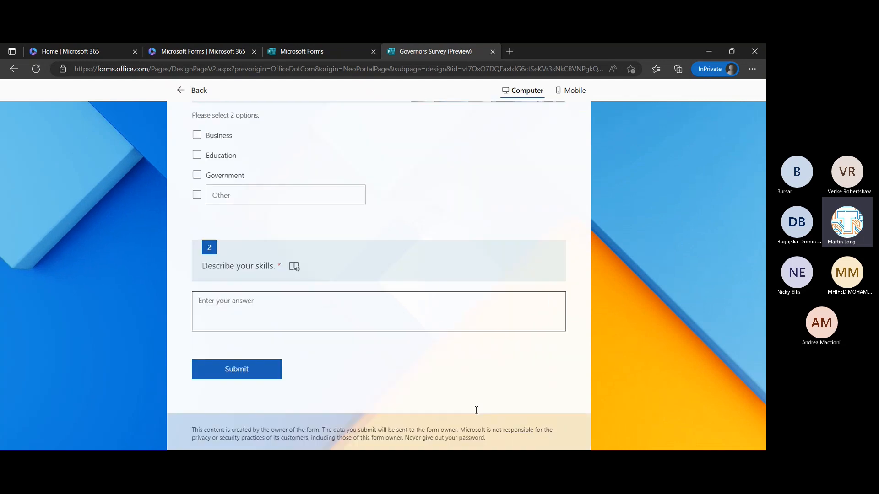
pyautogui.scroll(1, 477, 410)
pyautogui.scroll(6, 474, 410)
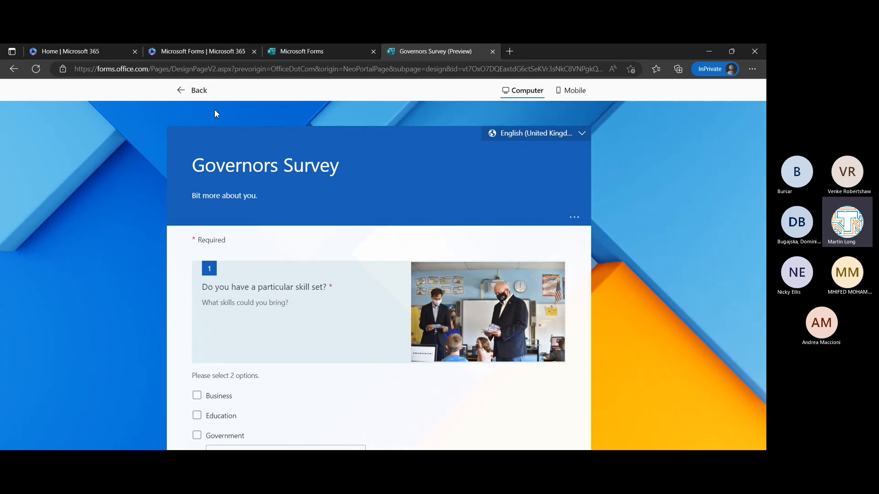
pyautogui.click(198, 90)
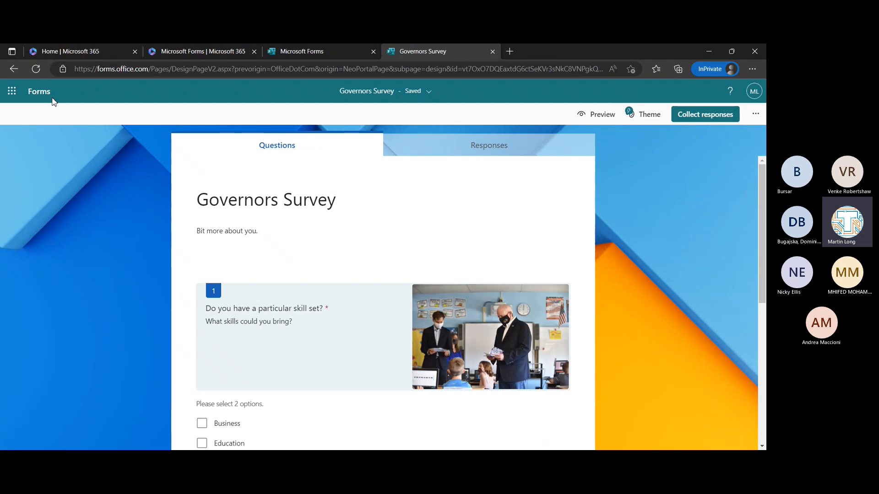
# - Check the survey's responses overview and return to its questions
pyautogui.click(488, 153)
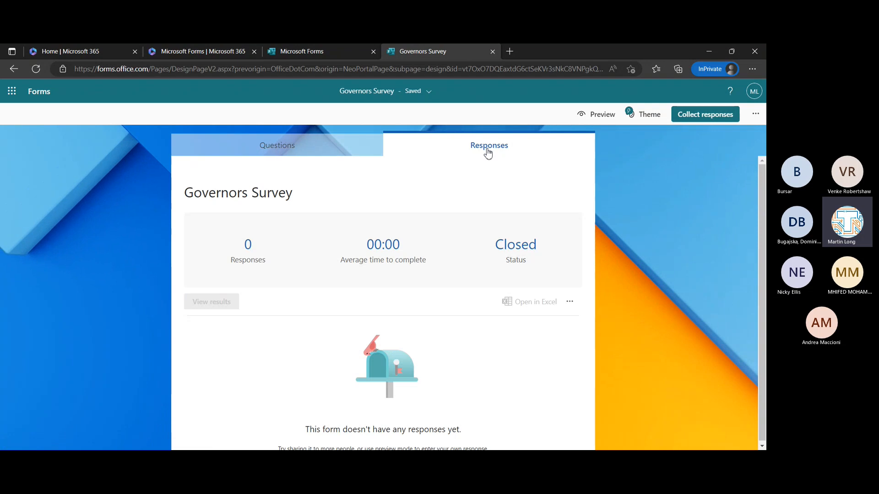
pyautogui.click(316, 149)
pyautogui.click(467, 151)
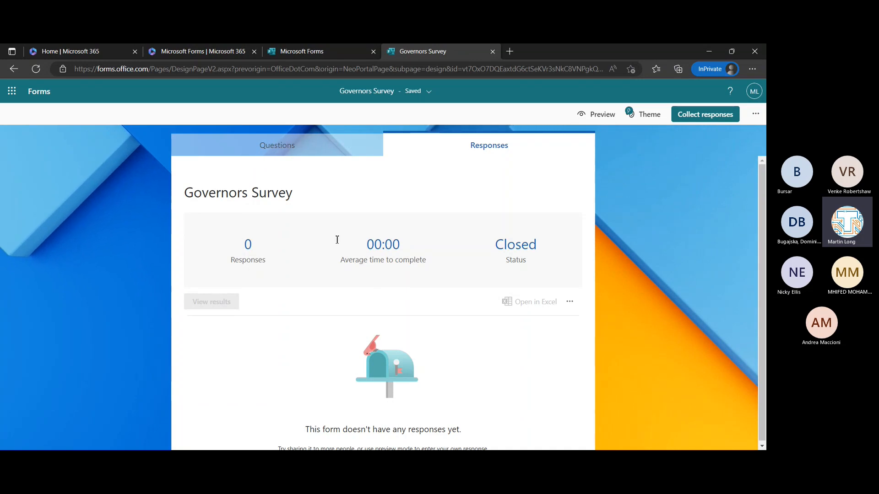
pyautogui.click(210, 155)
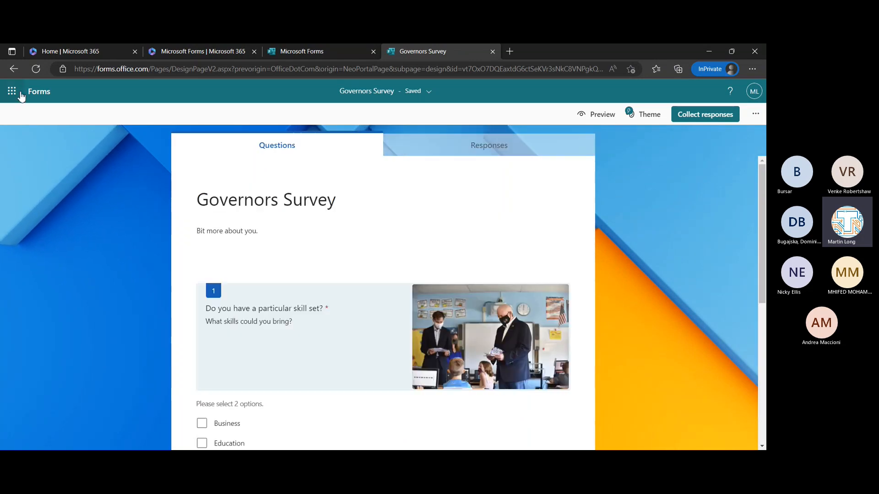
# - Leave the Governors Survey, return to the My forms overview and reload its list of forms
pyautogui.click(40, 94)
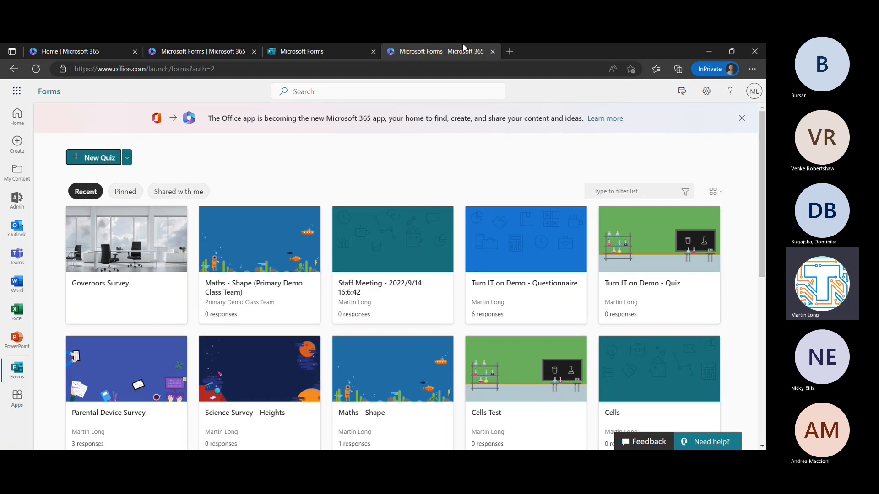
pyautogui.click(495, 51)
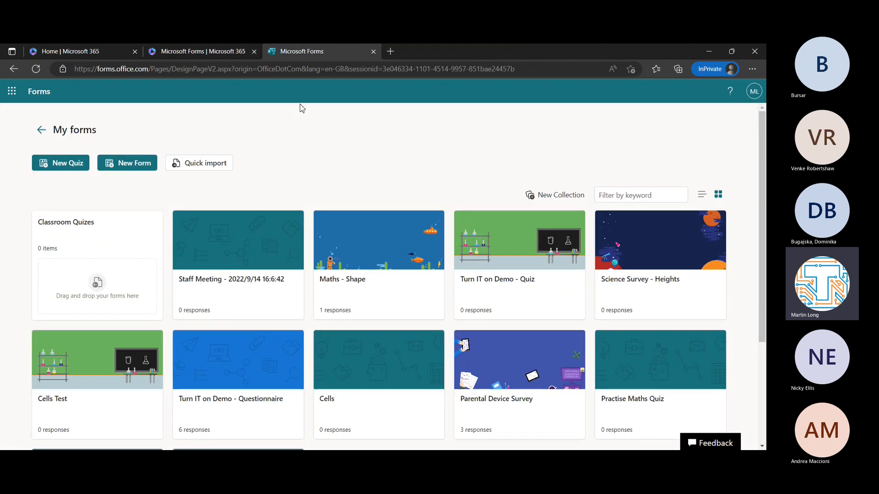
pyautogui.scroll(-1, 293, 183)
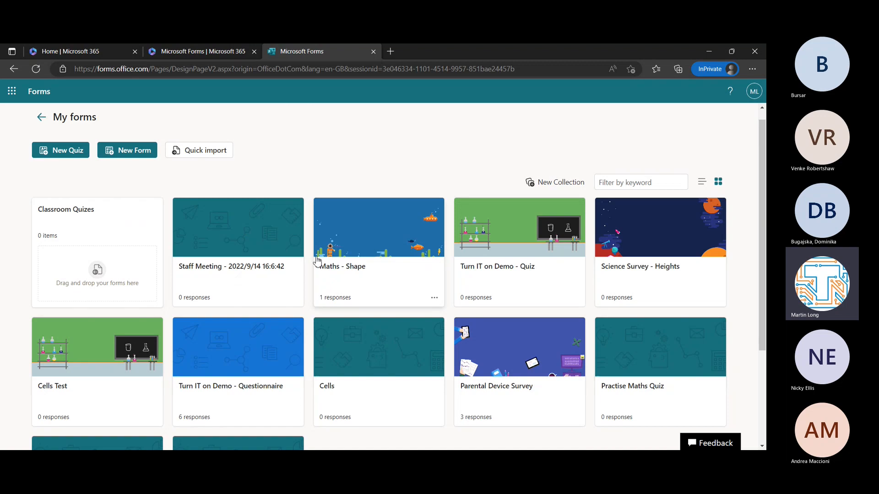
pyautogui.click(37, 69)
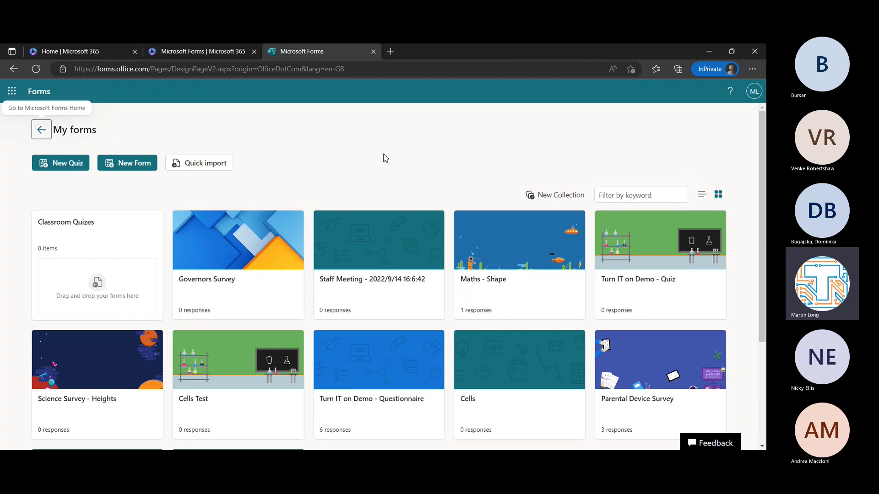
# - Create a new quiz and title it "Artists"
pyautogui.click(68, 164)
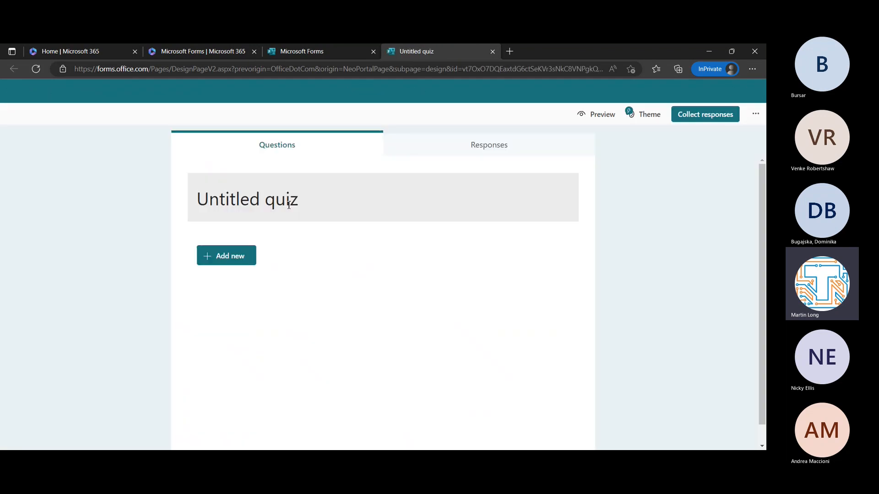
pyautogui.write('A')
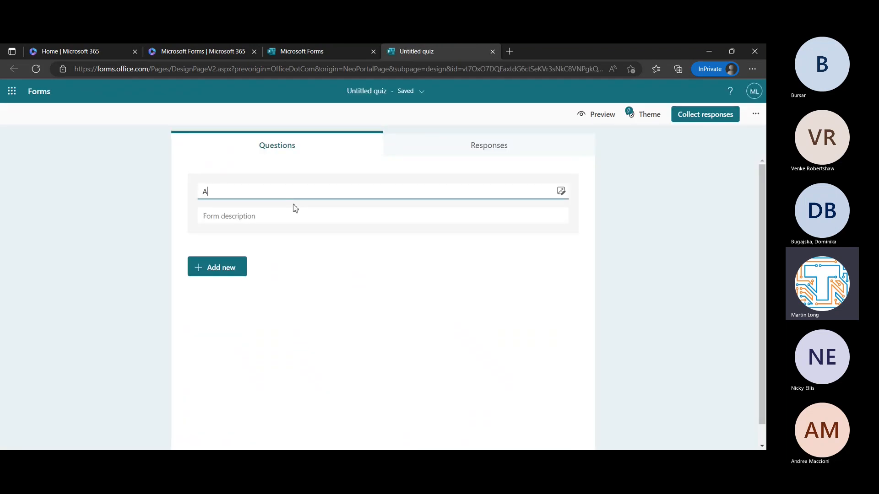
pyautogui.write('rtists')
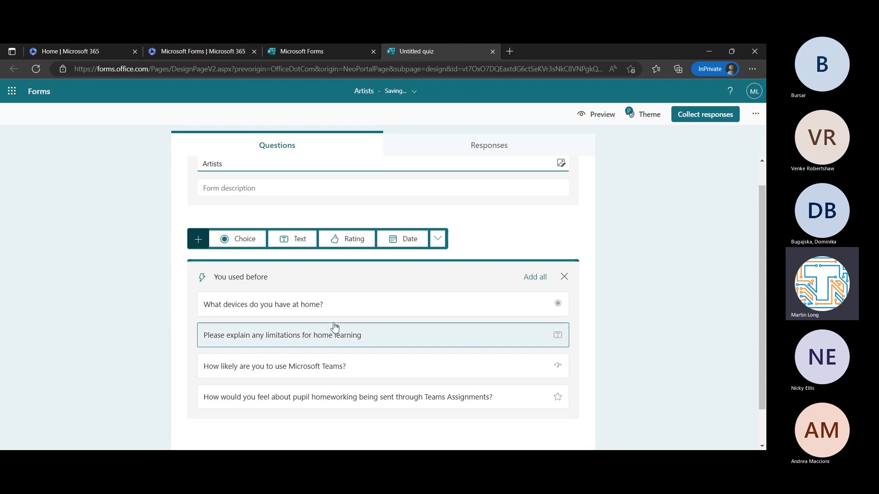
# - Add a Choice question to the Artists quiz, leaving the placeholder question and option texts, and check its additional settings
pyautogui.click(234, 240)
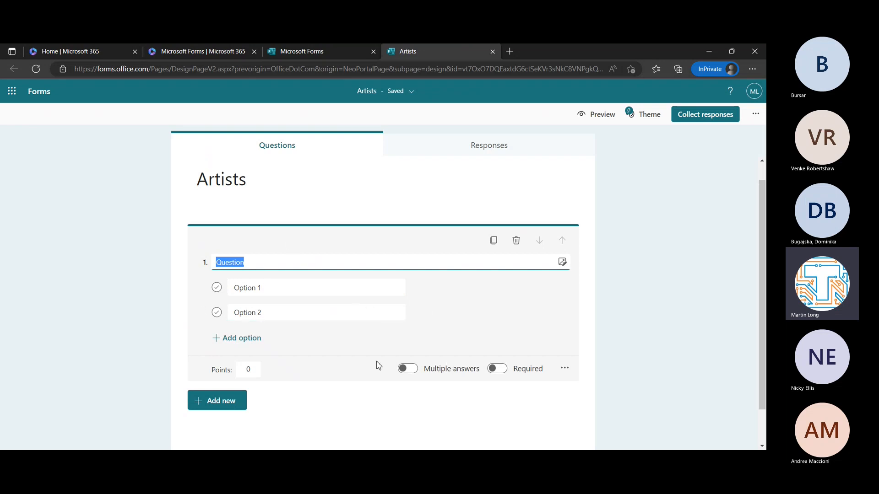
pyautogui.click(568, 372)
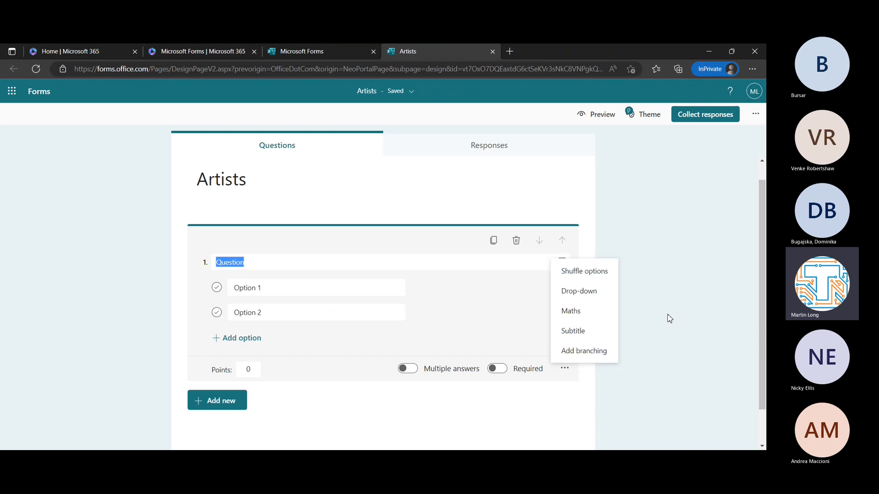
pyautogui.click(663, 298)
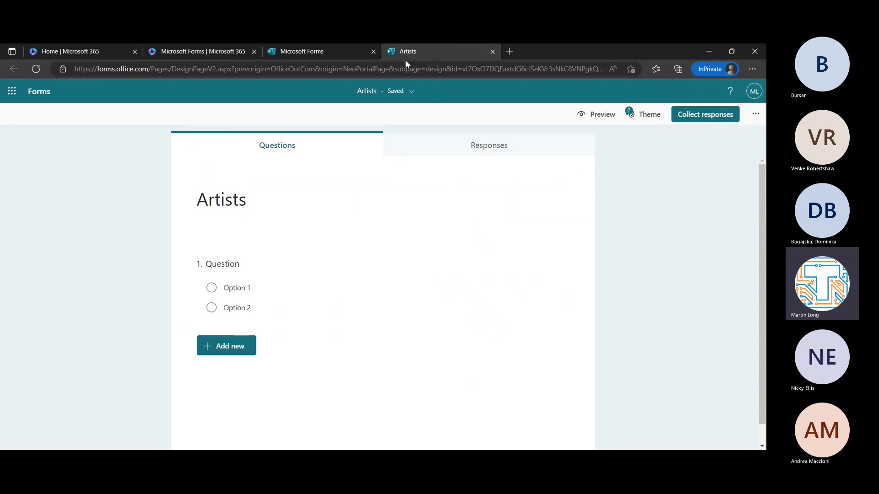
# - Close the Artists quiz, reload the My forms overview and move Artists into the Classroom Quizes collection
pyautogui.click(492, 51)
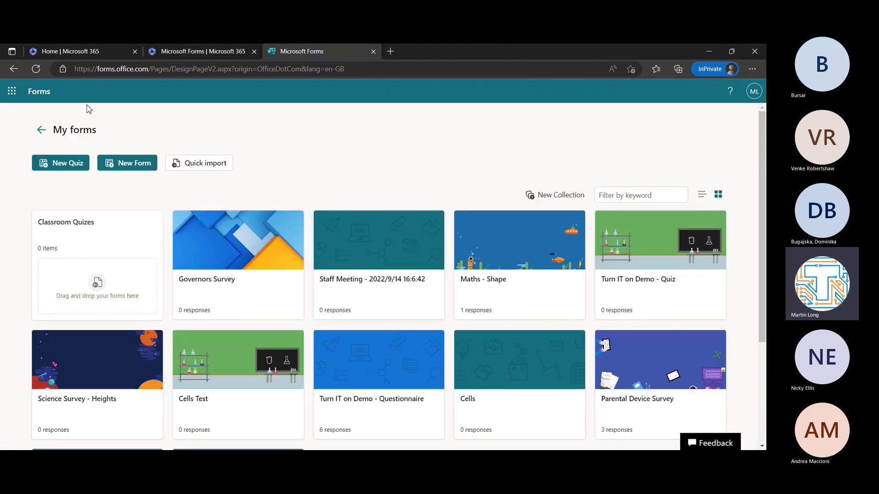
pyautogui.click(35, 69)
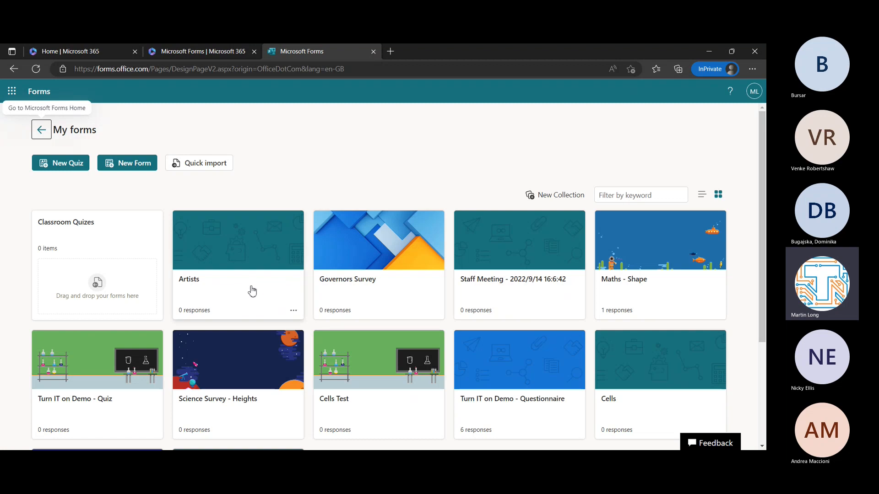
pyautogui.click(294, 314)
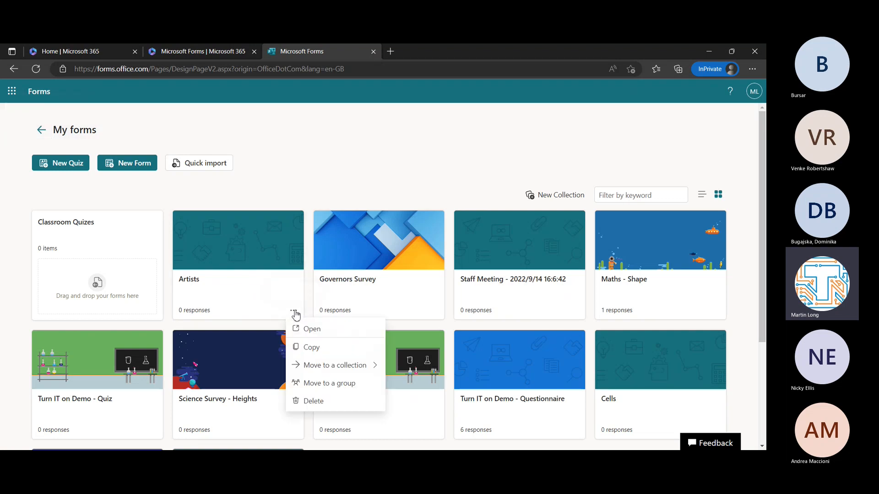
pyautogui.moveTo(334, 373)
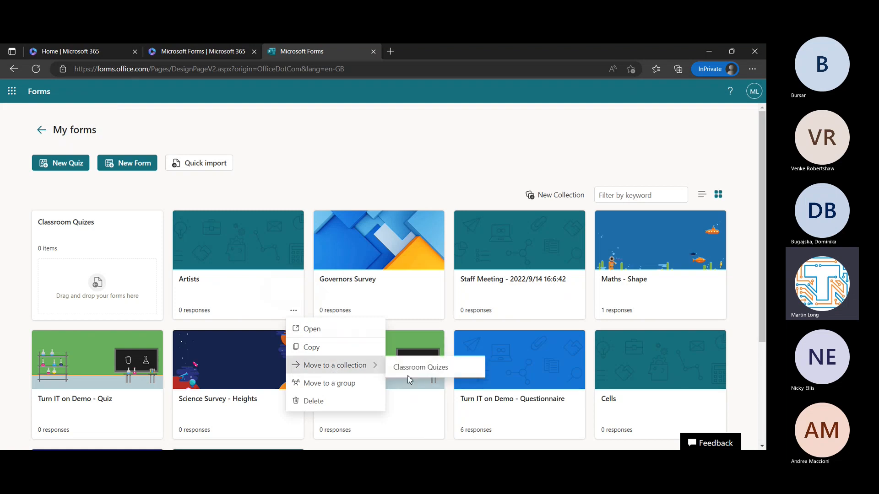
pyautogui.click(424, 368)
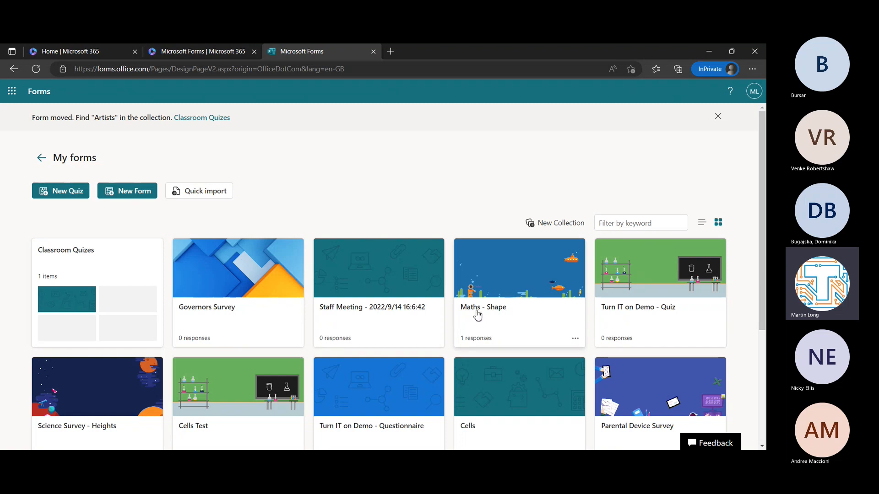
# - Open the Maths - Shape quiz and look through its questions
pyautogui.scroll(-1, 512, 286)
pyautogui.click(513, 284)
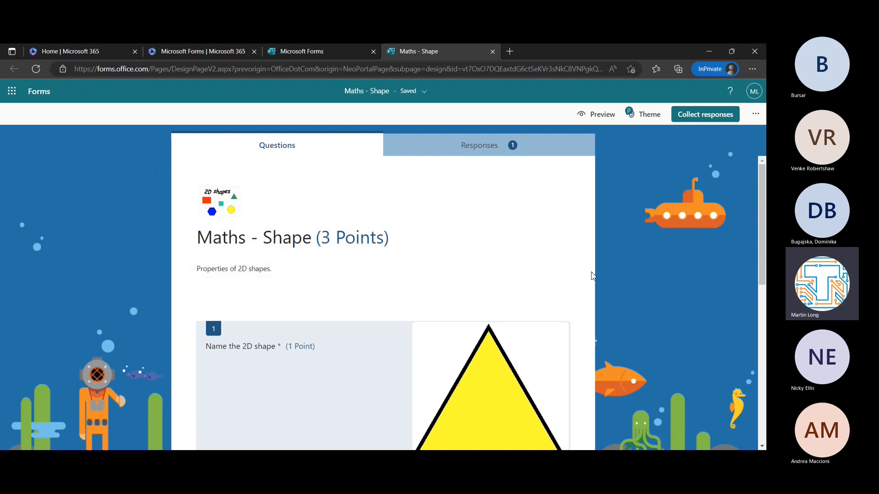
pyautogui.scroll(-3, 591, 276)
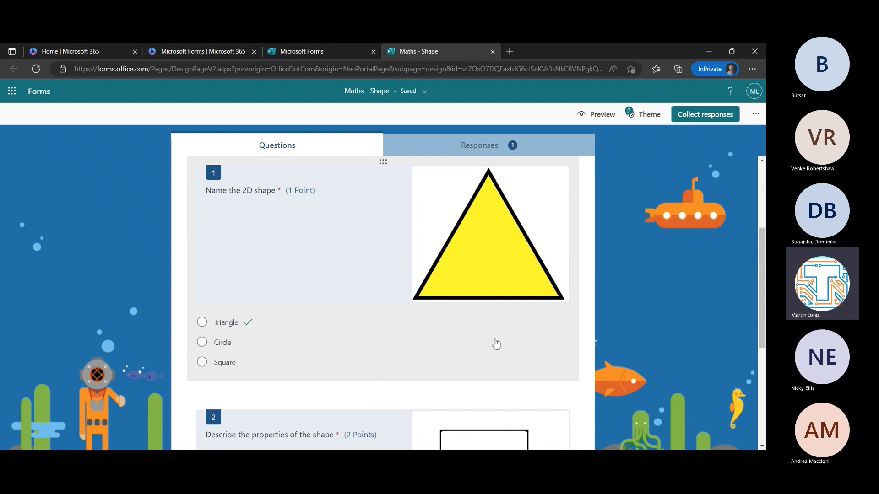
pyautogui.scroll(-3, 531, 394)
pyautogui.scroll(-2, 531, 393)
pyautogui.scroll(4, 531, 394)
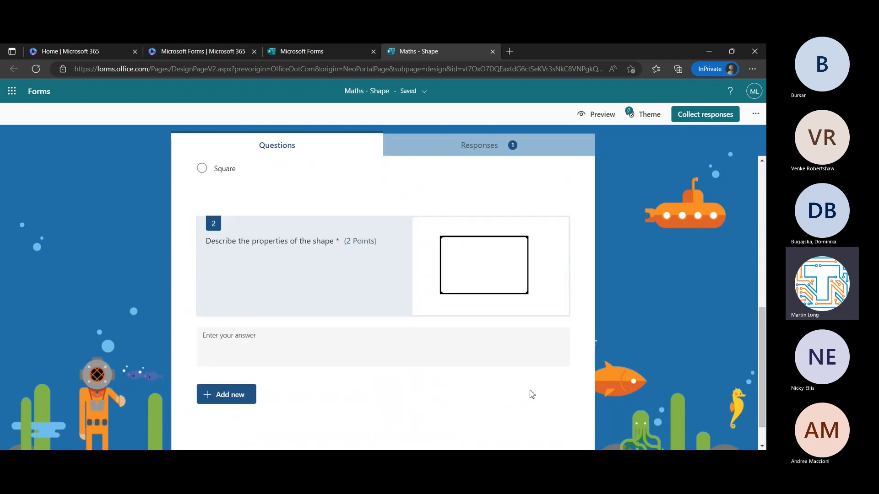
pyautogui.scroll(4, 531, 394)
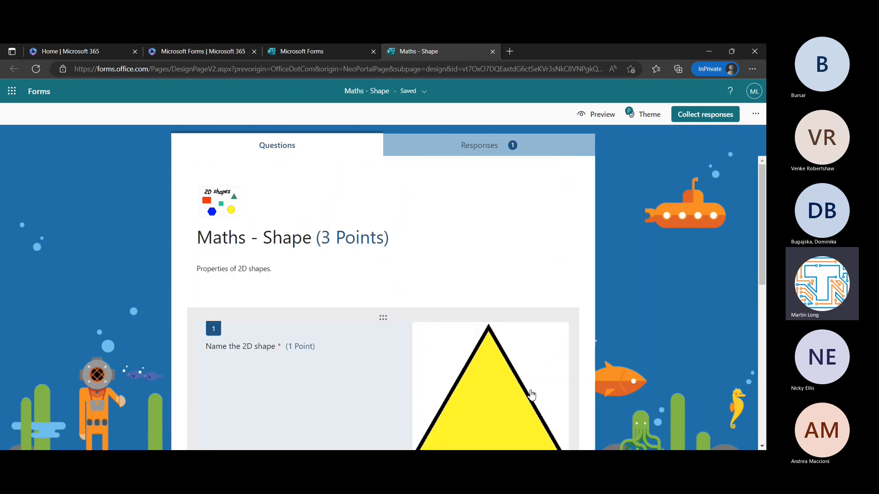
# - Review the Maths - Shape response summary for both questions and return to the quiz questions
pyautogui.click(482, 151)
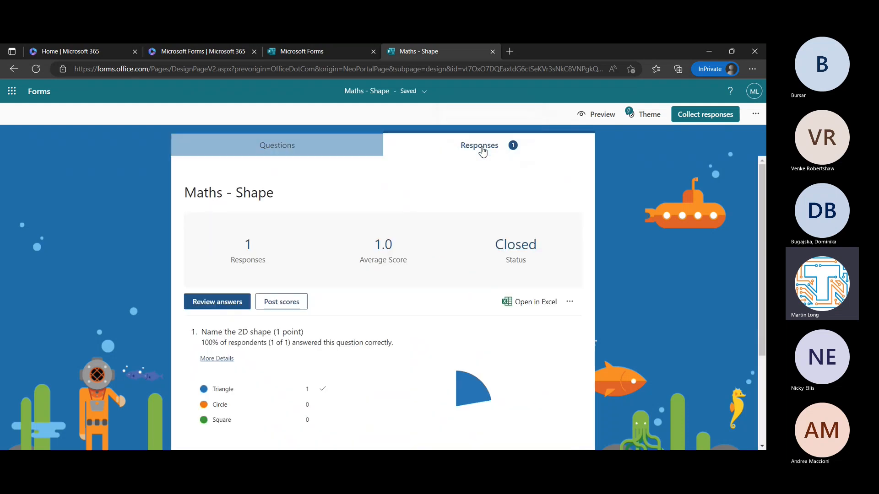
pyautogui.scroll(-2, 449, 353)
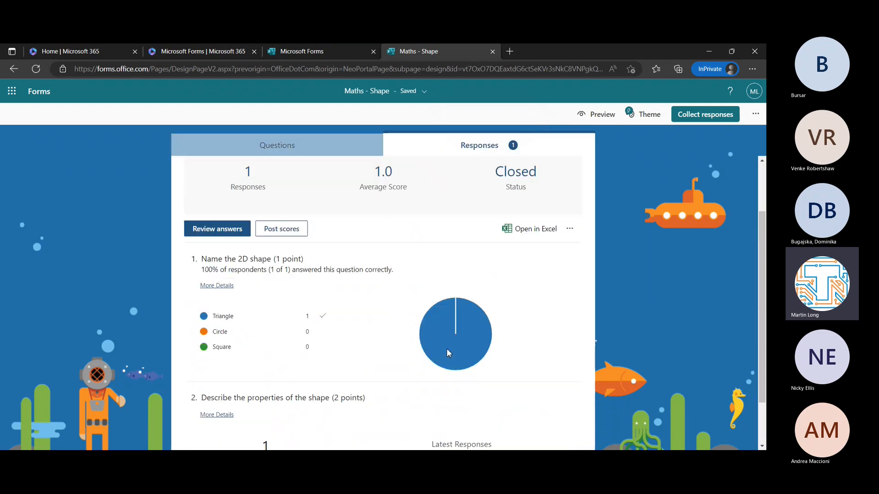
pyautogui.scroll(-1, 369, 381)
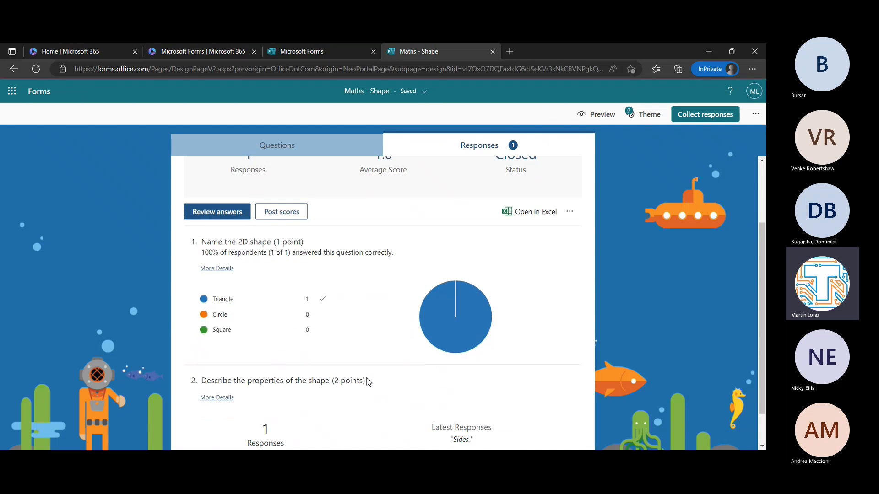
pyautogui.scroll(2, 369, 382)
pyautogui.scroll(-2, 369, 382)
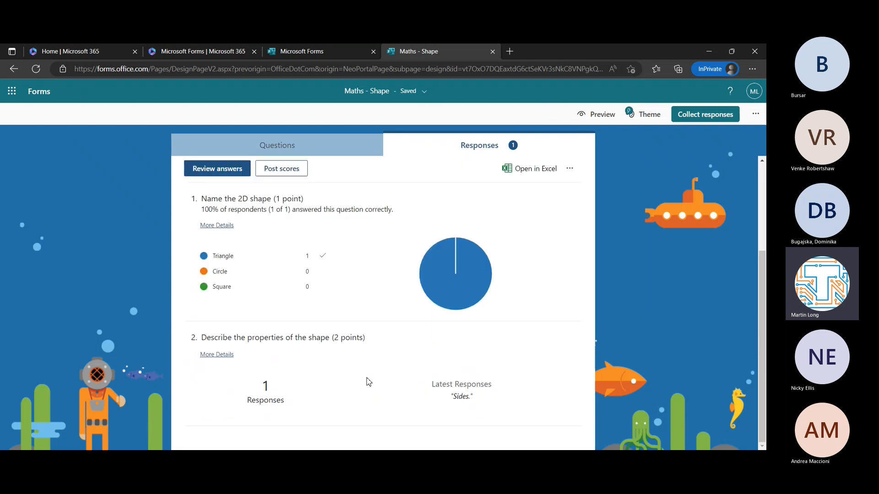
pyautogui.scroll(3, 369, 381)
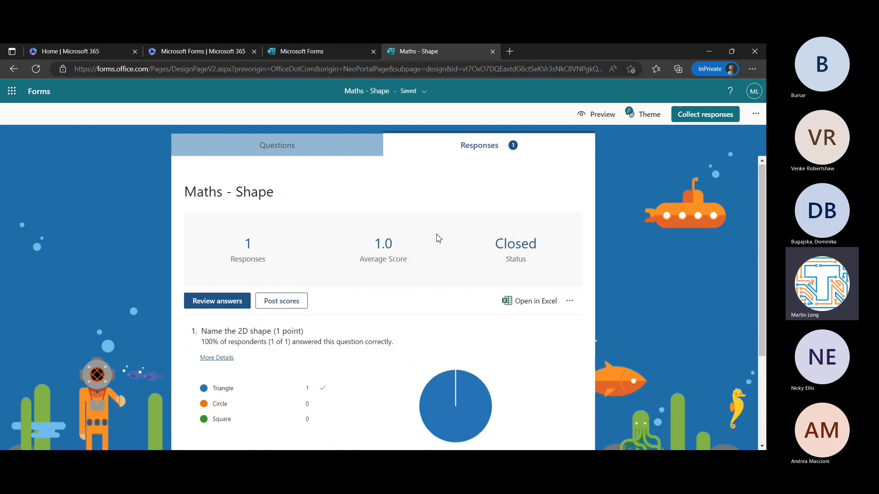
pyautogui.click(326, 153)
# - In question 1, copy the Circle option's feedback message "Not right this time, please check our lesson revision" to the Square option
pyautogui.scroll(-3, 588, 343)
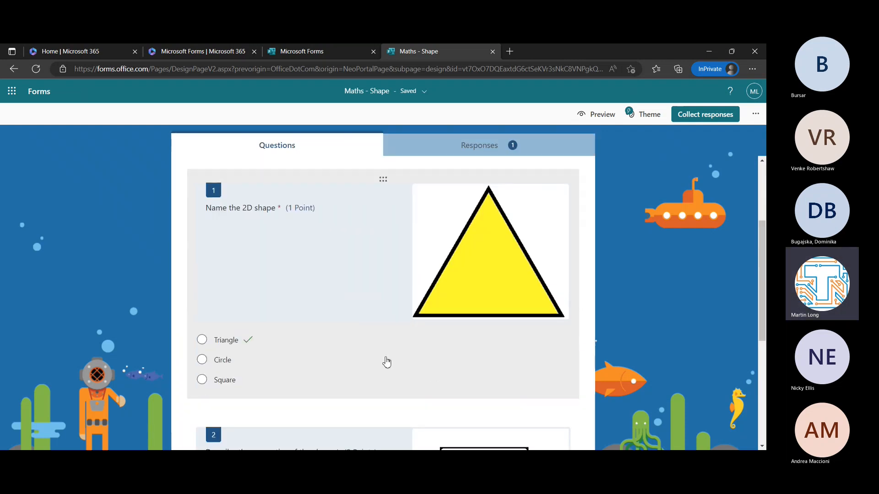
pyautogui.click(394, 341)
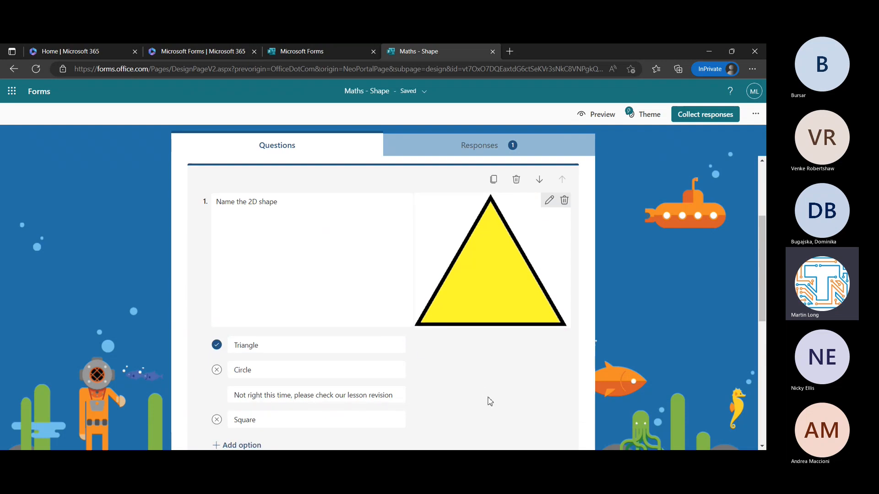
pyautogui.scroll(-2, 491, 402)
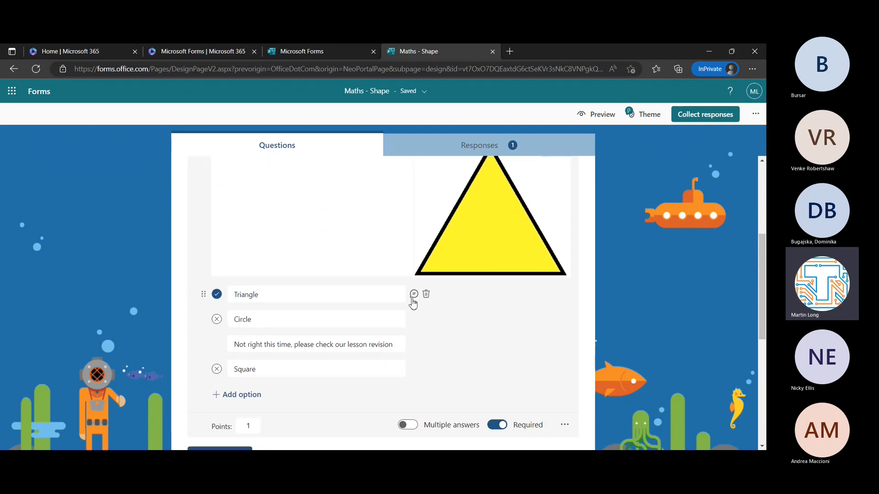
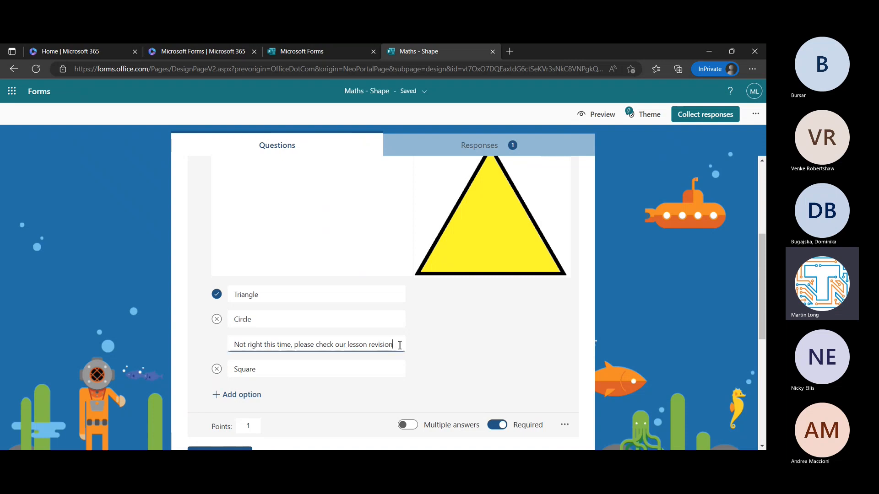
pyautogui.moveTo(399, 346); pyautogui.dragTo(224, 345)
pyautogui.hotkey('ctrl', 'c')
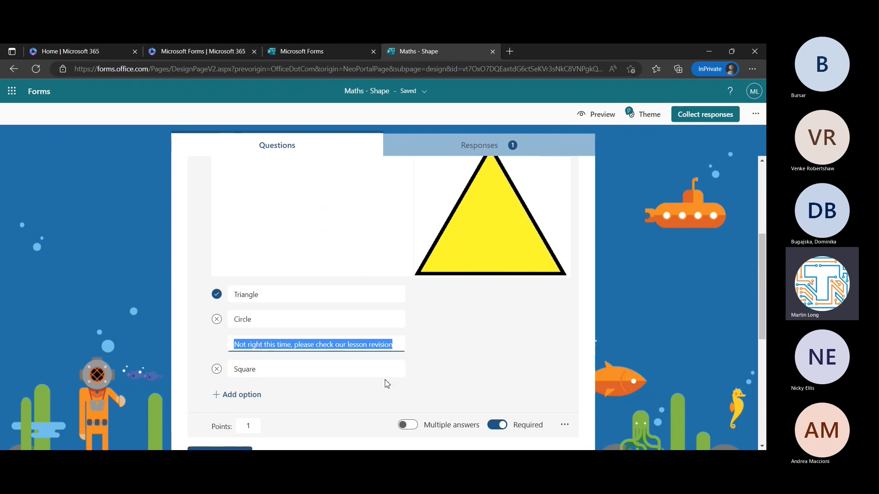
pyautogui.click(414, 369)
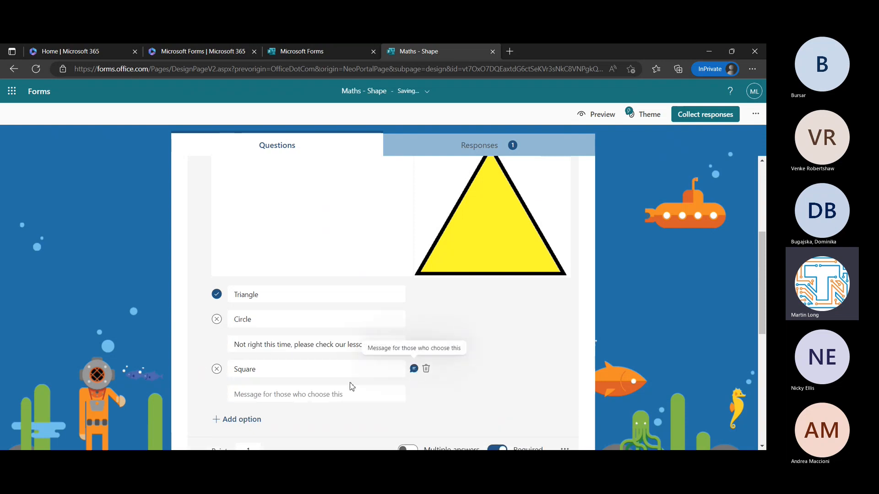
pyautogui.click(346, 396)
pyautogui.hotkey('ctrl', 'v')
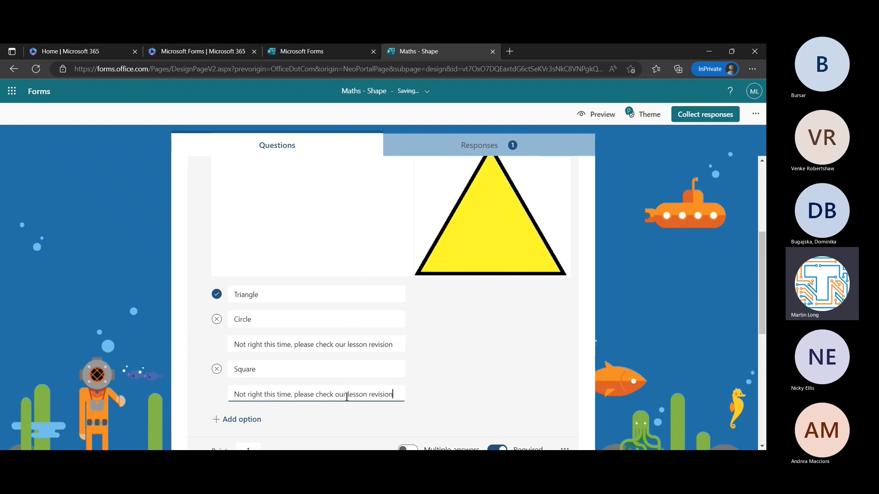
pyautogui.click(499, 387)
pyautogui.scroll(-1, 499, 387)
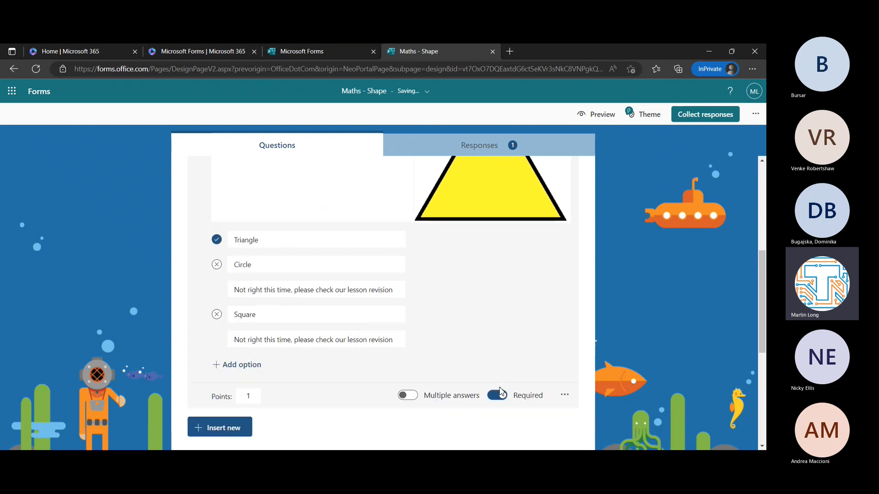
pyautogui.click(314, 282)
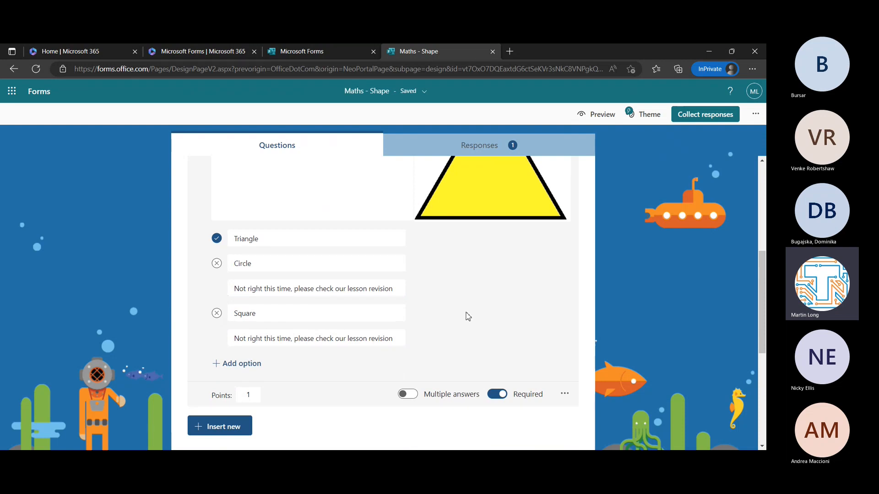
pyautogui.scroll(1, 467, 316)
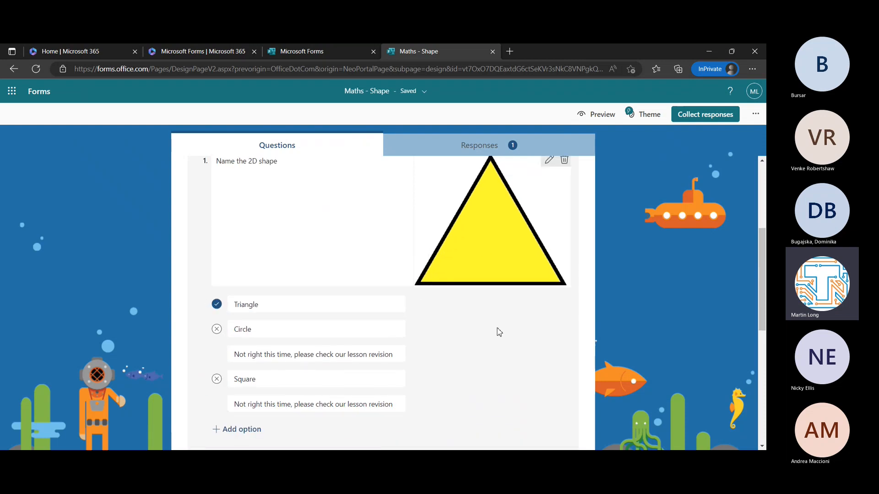
pyautogui.scroll(-3, 500, 369)
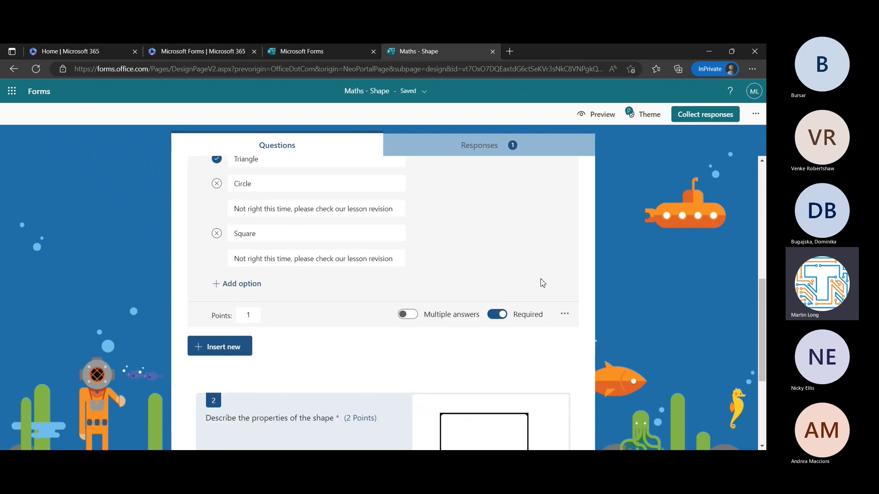
pyautogui.click(565, 315)
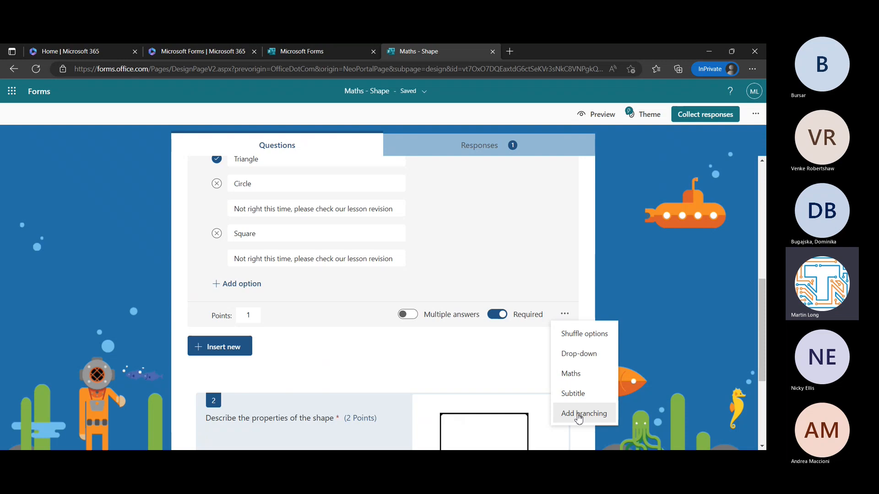
pyautogui.click(537, 262)
pyautogui.scroll(1, 537, 262)
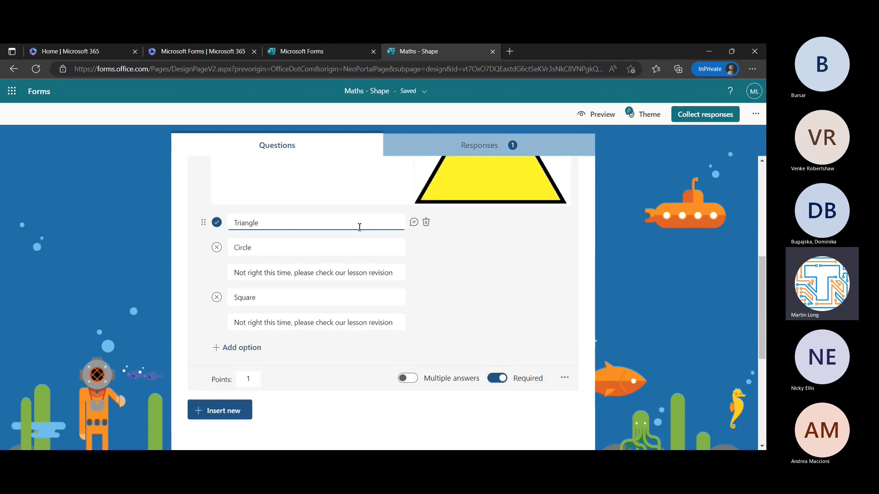
pyautogui.scroll(-2, 525, 312)
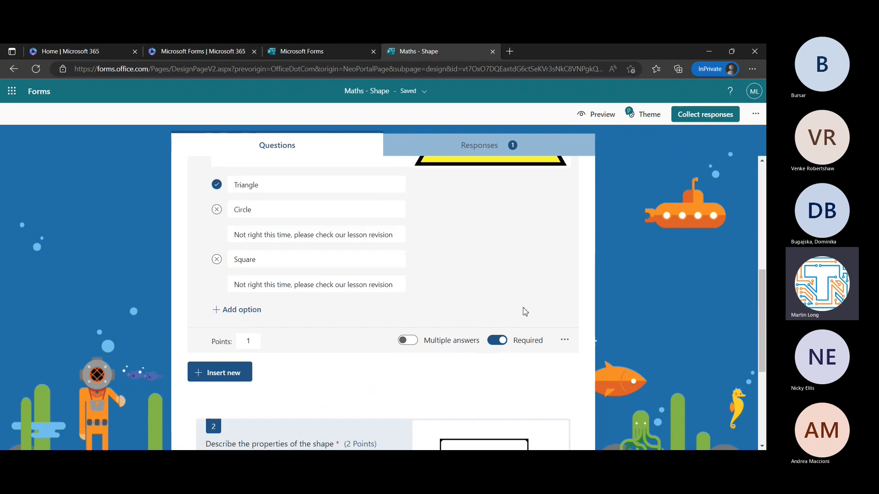
# - Add branching to question 1 so that the Triangle answer goes to End of the form
pyautogui.click(564, 272)
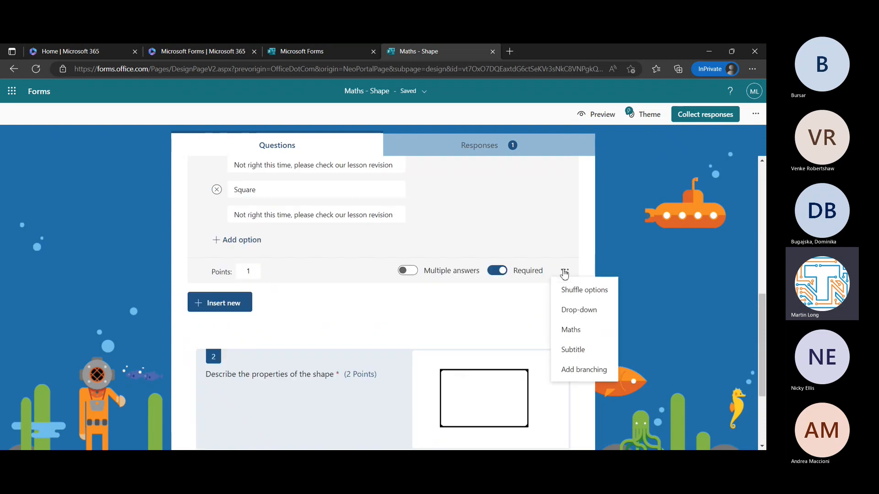
pyautogui.click(577, 370)
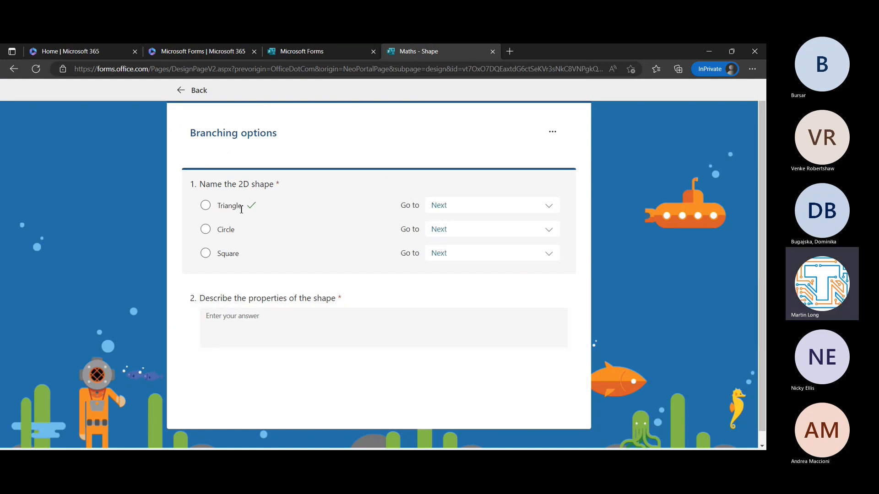
pyautogui.click(551, 204)
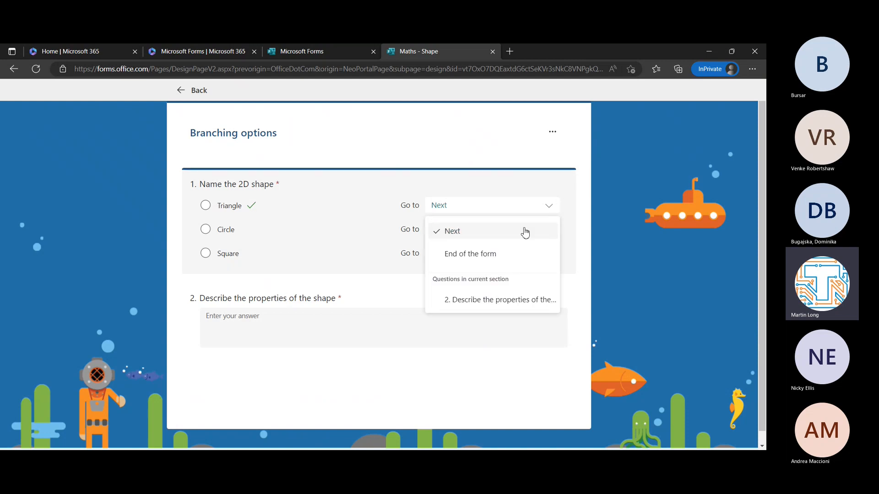
pyautogui.click(493, 263)
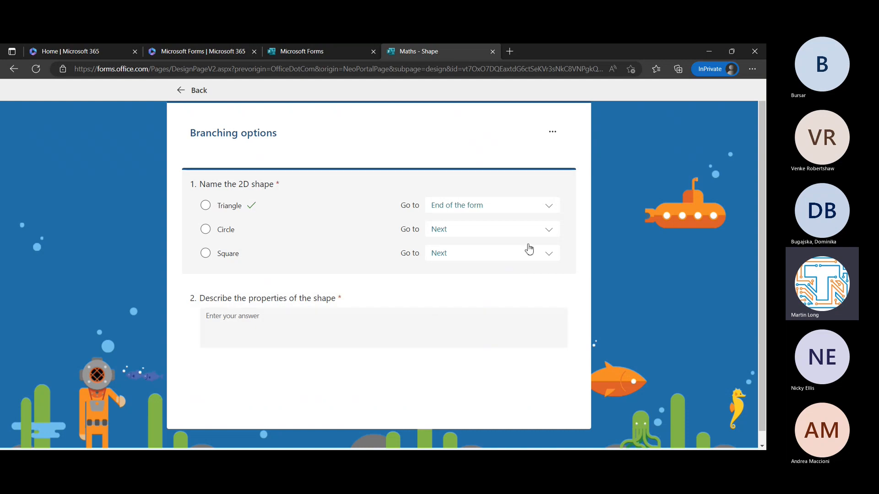
# - Check the branching destinations offered for the Circle answer in question 1 and return to the quiz questions
pyautogui.click(553, 234)
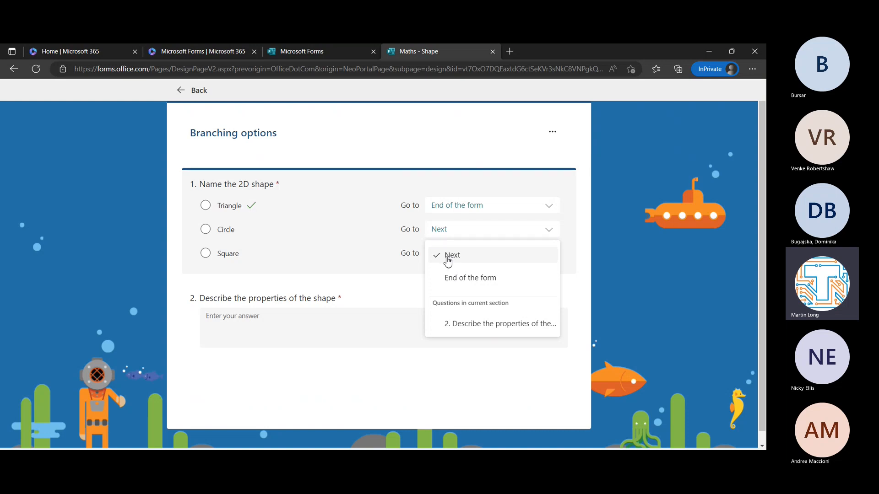
pyautogui.click(579, 282)
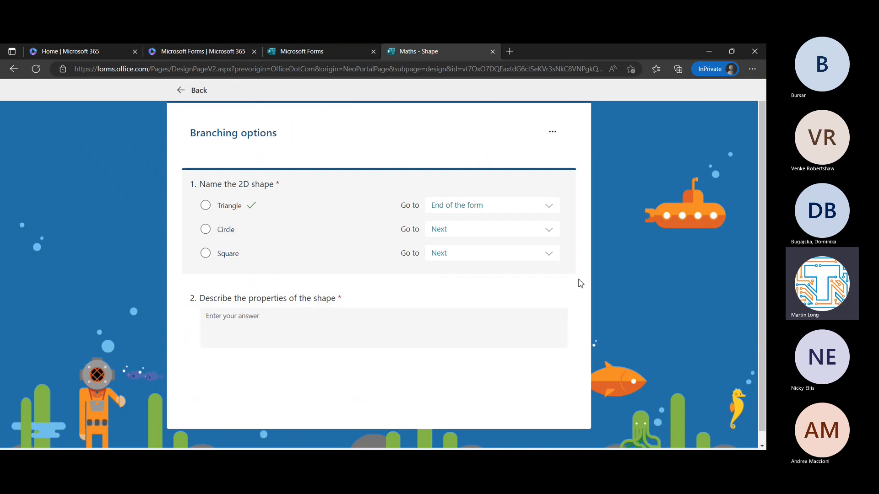
pyautogui.click(580, 283)
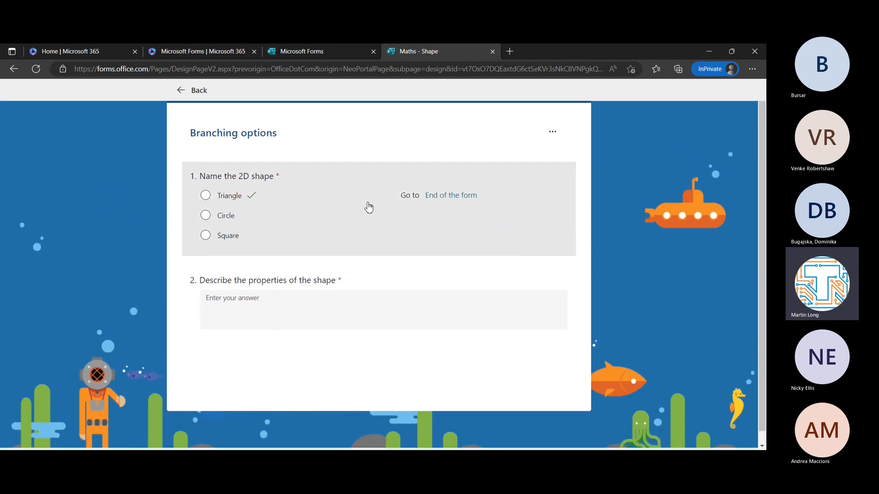
pyautogui.click(194, 90)
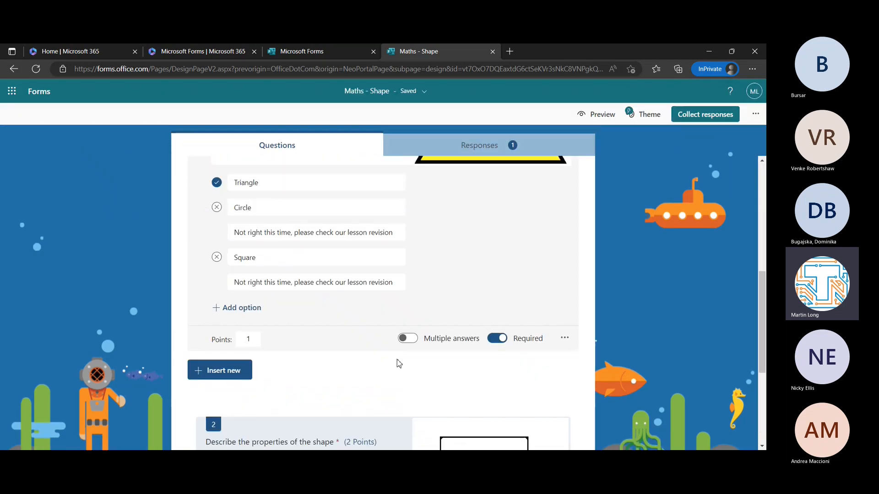
# - Insert a text question after question 1 that reads "What are the properties of haxagon?"
pyautogui.scroll(-3, 397, 363)
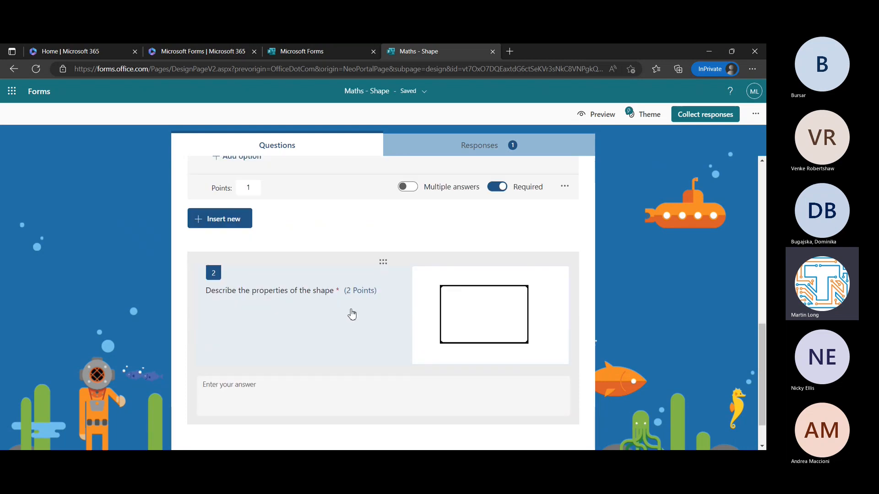
pyautogui.scroll(-1, 352, 315)
pyautogui.scroll(3, 321, 317)
pyautogui.click(230, 316)
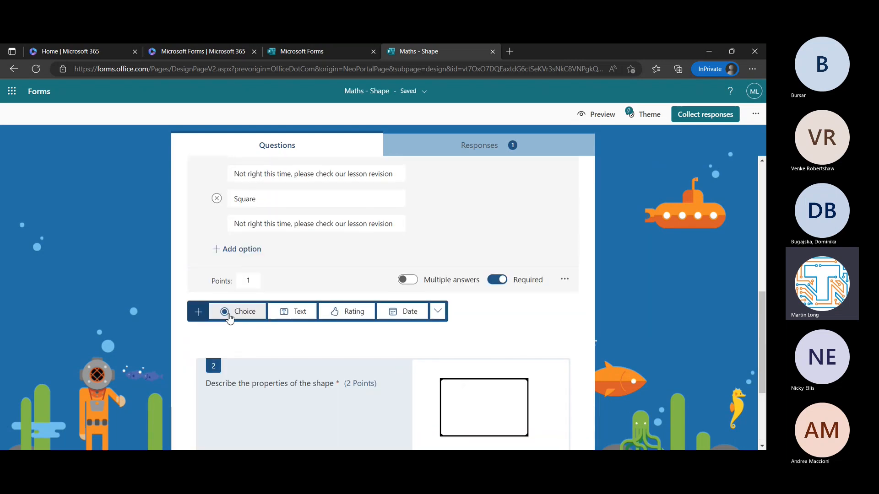
pyautogui.click(302, 316)
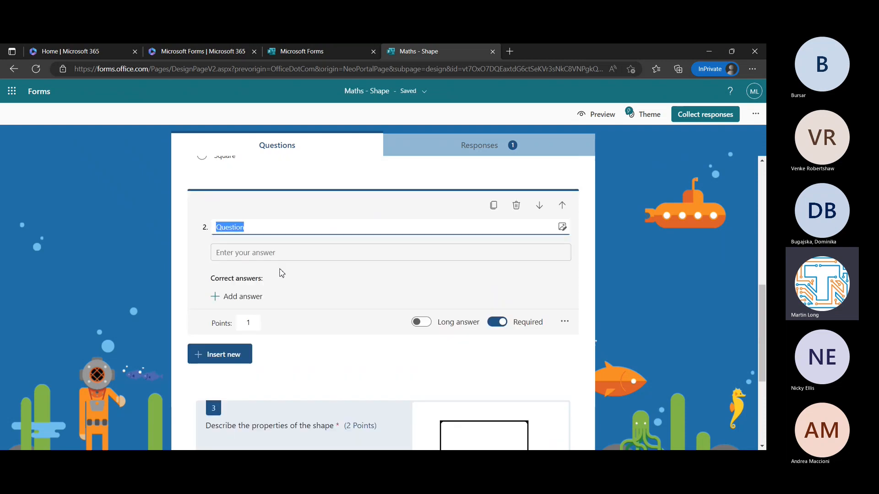
pyautogui.write('What are the')
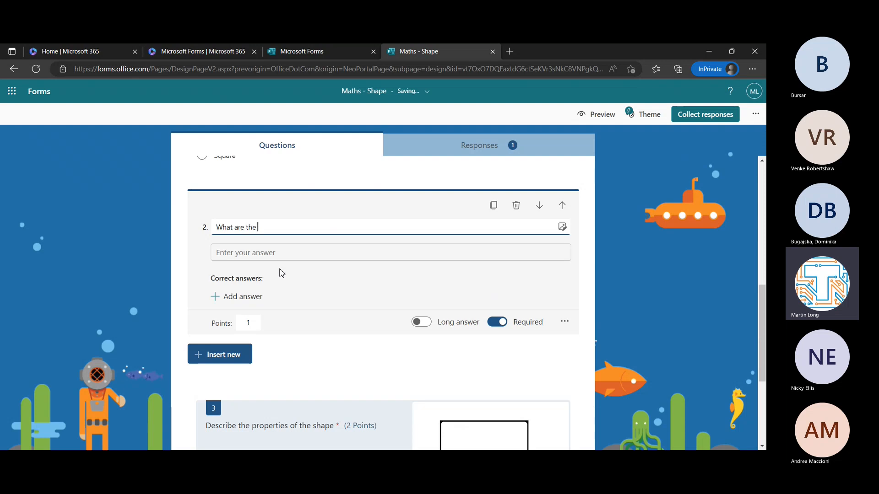
pyautogui.write(' pr')
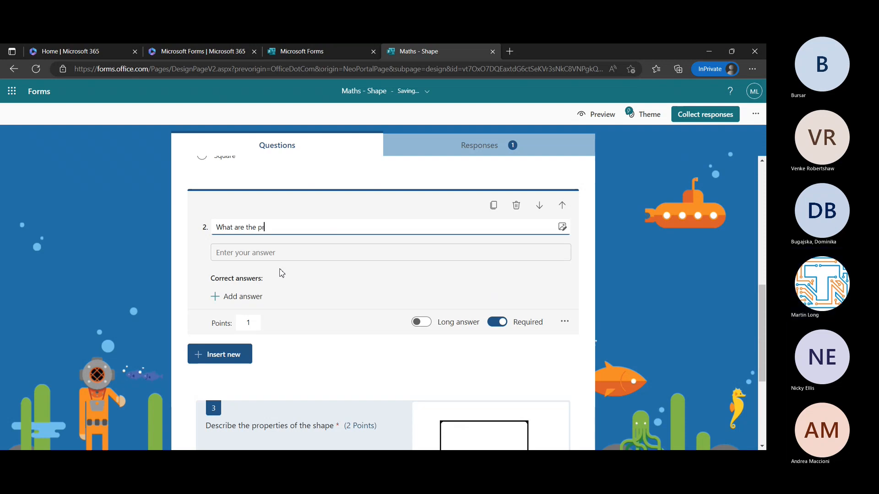
pyautogui.write('p')
pyautogui.write('perties of')
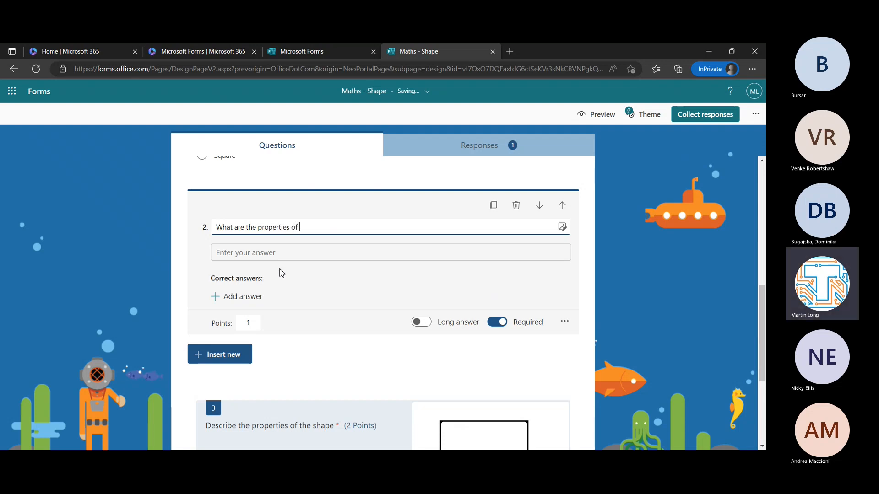
pyautogui.write(' haxagon')
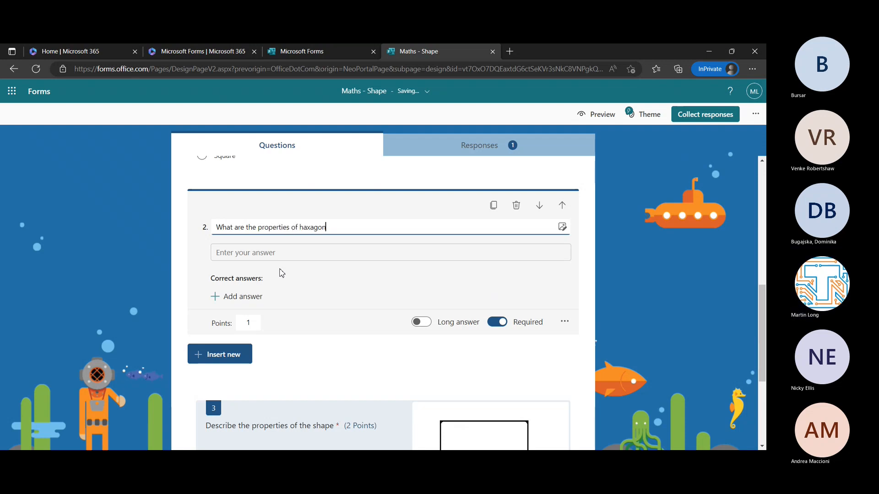
pyautogui.write('?')
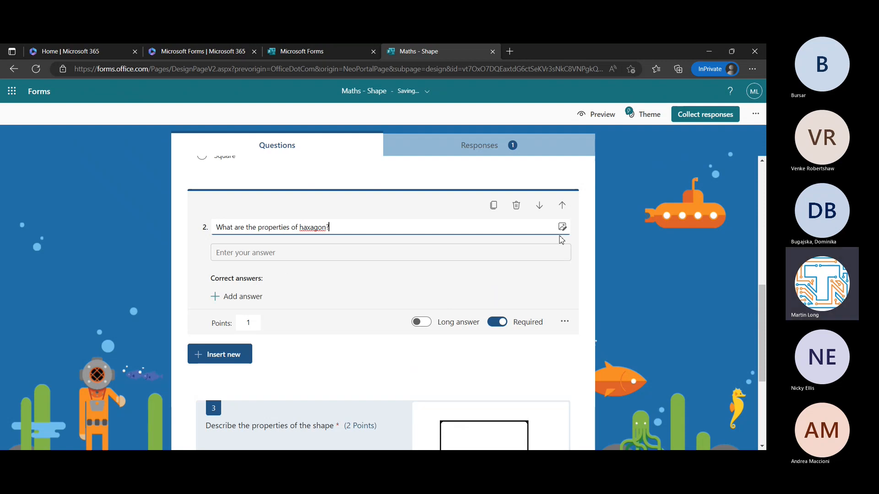
# - Search Bing images for "hexagon" and add the plain blue 512 x 512 hexagon picture to the new question 2
pyautogui.click(562, 226)
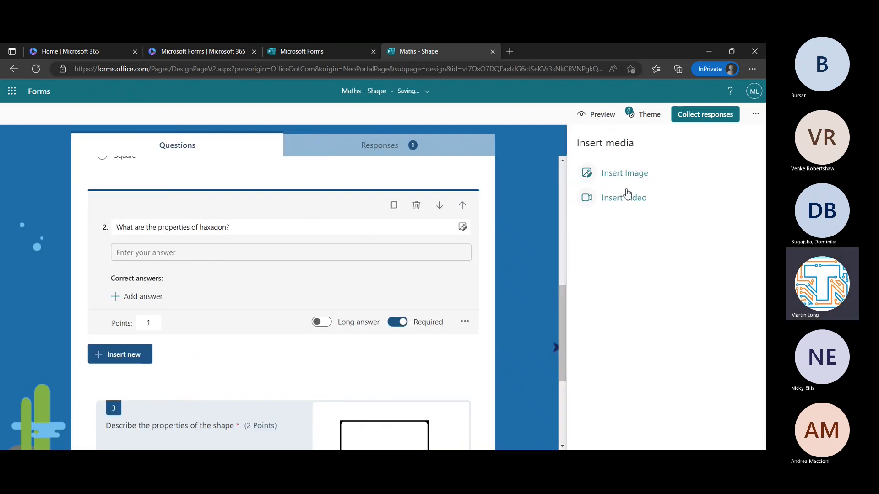
pyautogui.click(625, 174)
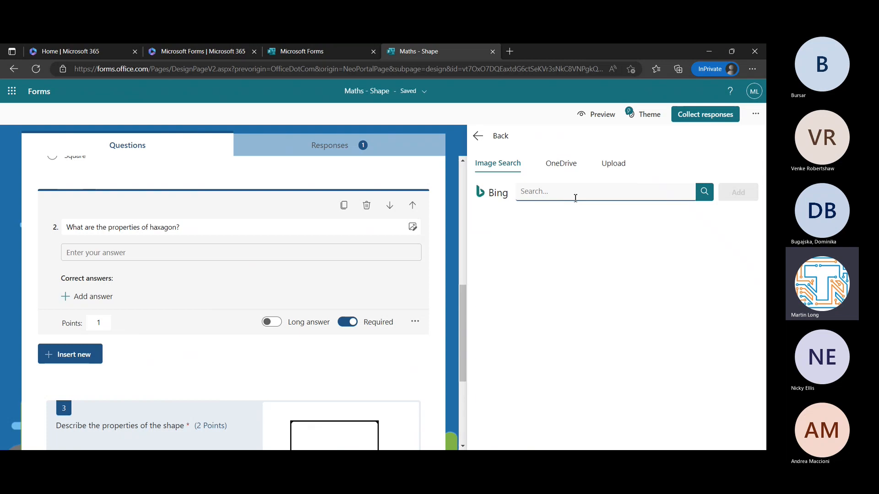
pyautogui.write('hexagon')
pyautogui.press('Return')
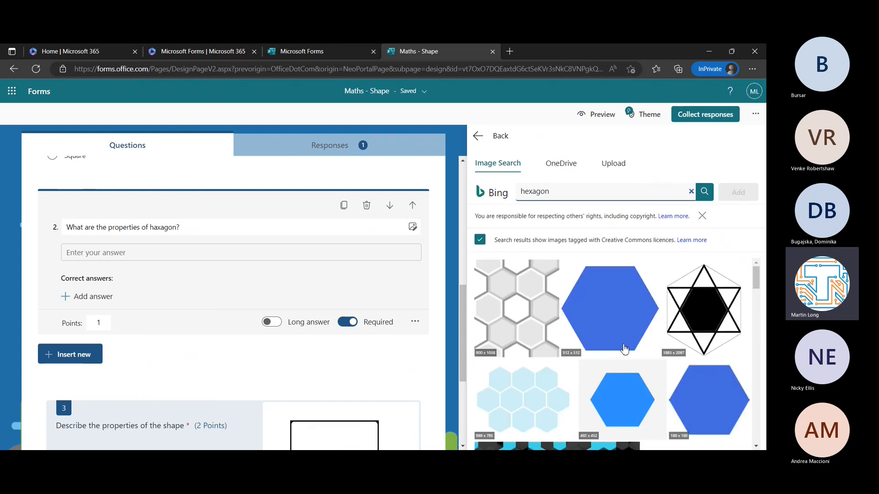
pyautogui.click(619, 324)
pyautogui.click(729, 197)
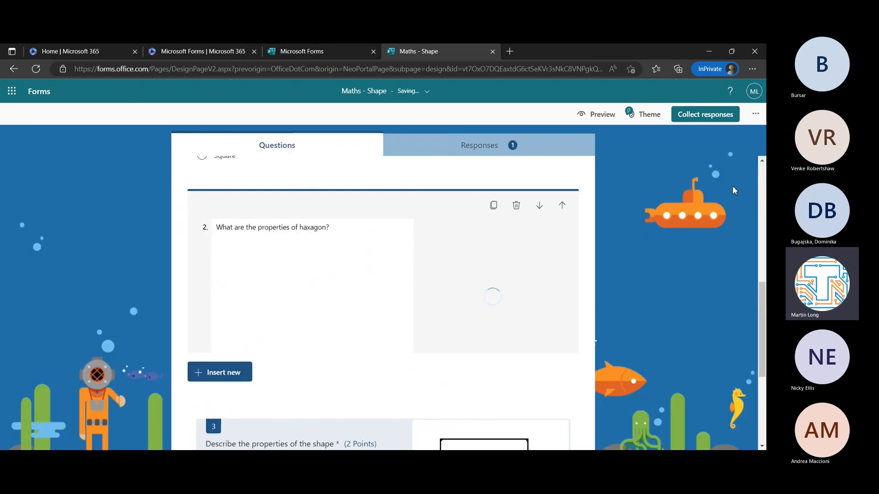
# - Make question 2 a long answer question and set its points to 2
pyautogui.scroll(-2, 359, 327)
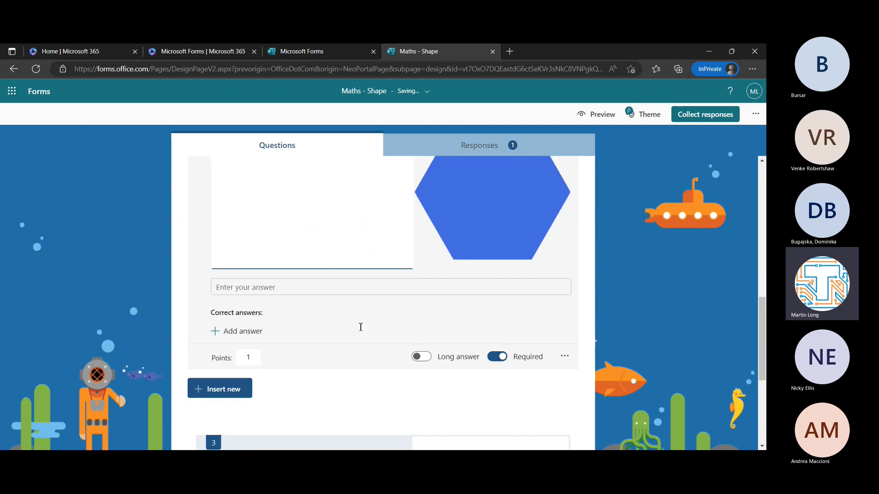
pyautogui.click(421, 361)
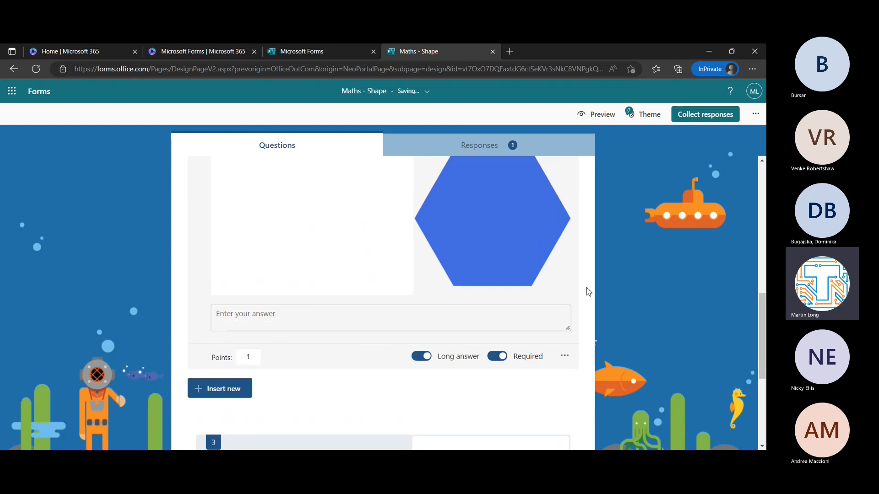
pyautogui.click(258, 359)
pyautogui.press('BackSpace')
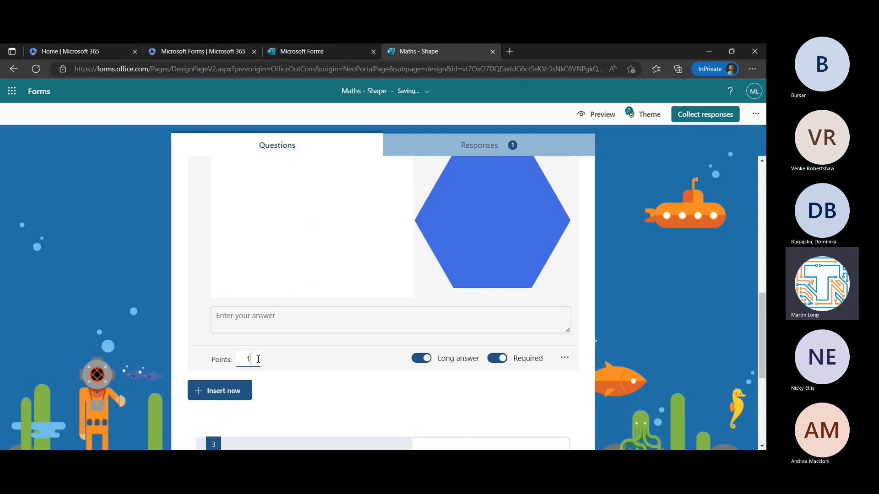
pyautogui.write('2')
pyautogui.click(642, 360)
# - Change question 1's branching so the Triangle answer goes to question 2, "What are the properties of haxagon?"
pyautogui.scroll(5, 492, 304)
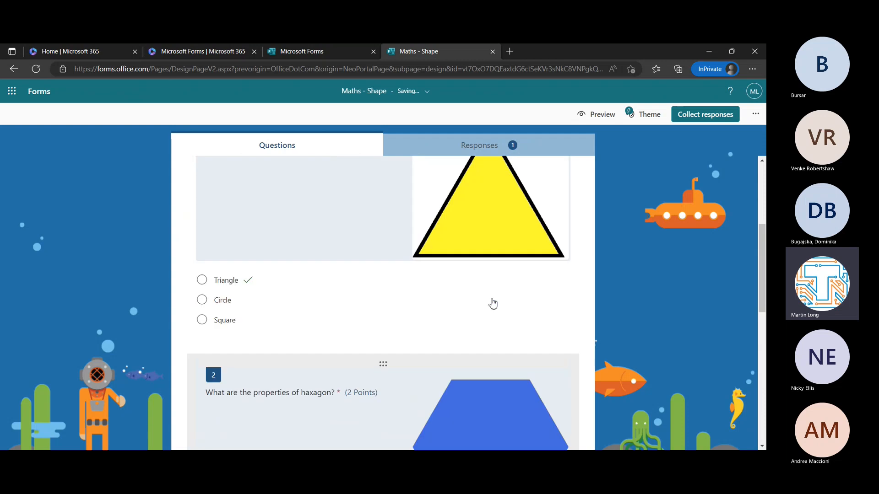
pyautogui.click(430, 305)
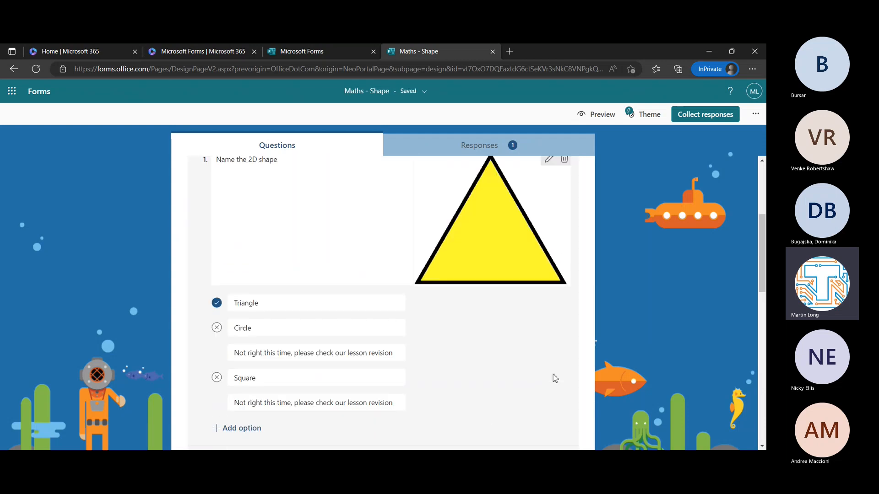
pyautogui.click(567, 400)
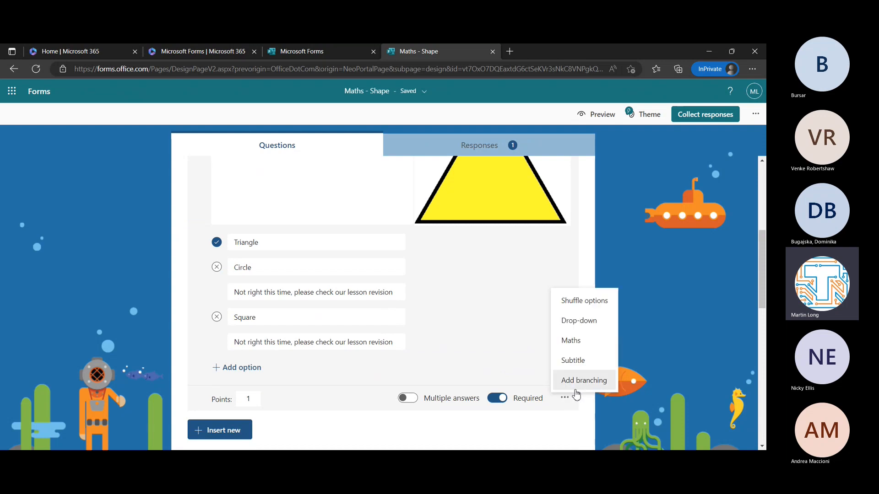
pyautogui.click(577, 381)
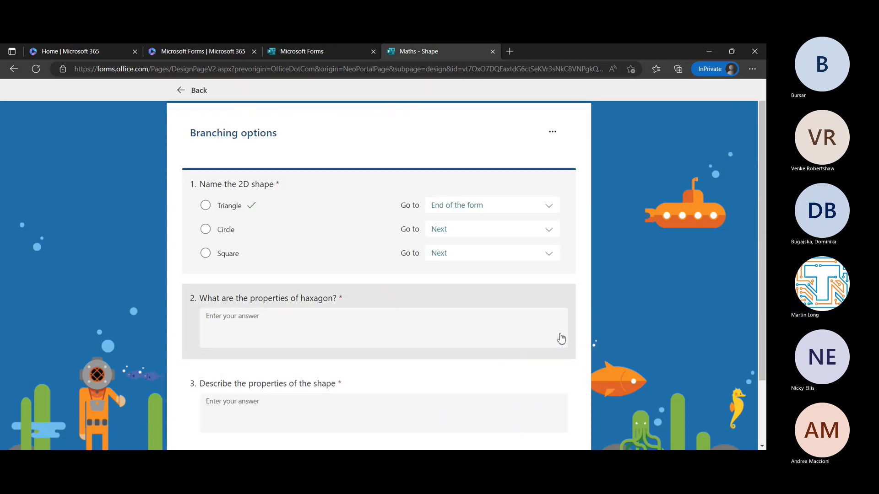
pyautogui.click(552, 210)
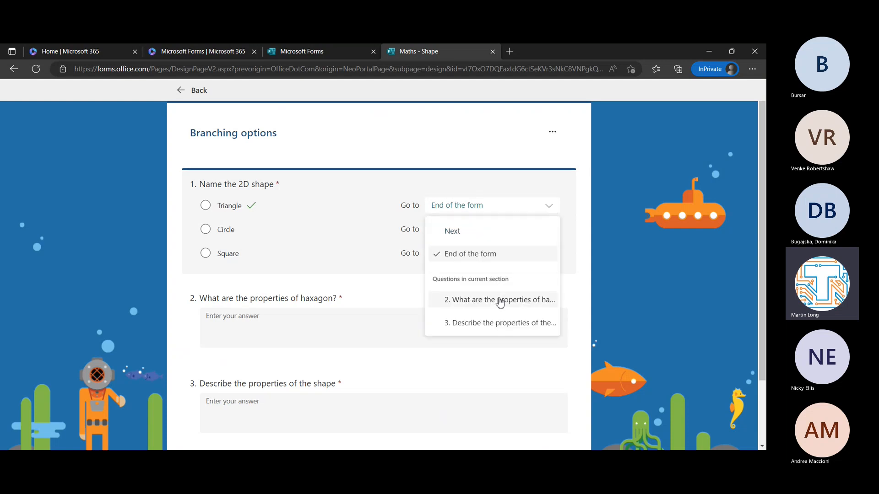
pyautogui.click(500, 304)
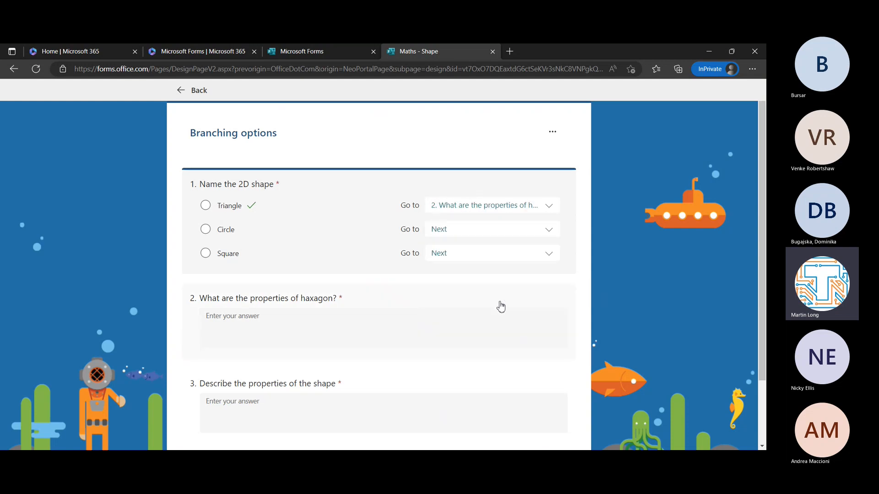
# - Set question 2's branching to End of the form and return to the quiz questions
pyautogui.scroll(-2, 466, 336)
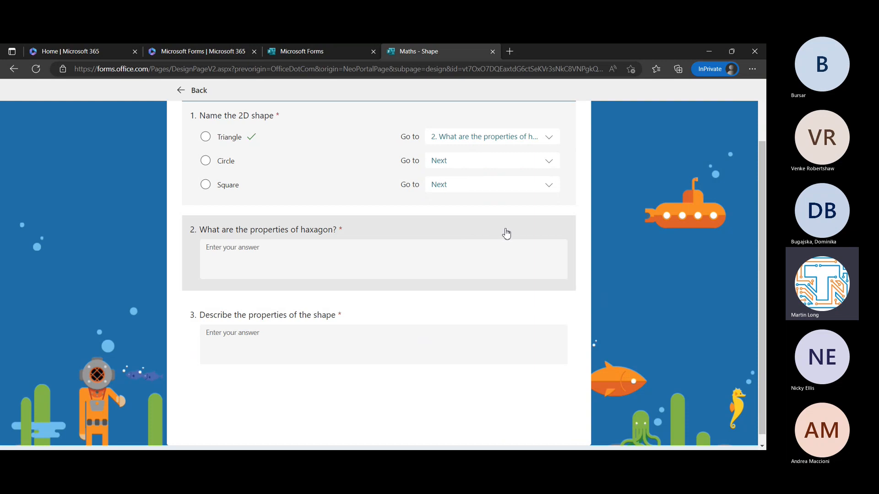
pyautogui.click(507, 233)
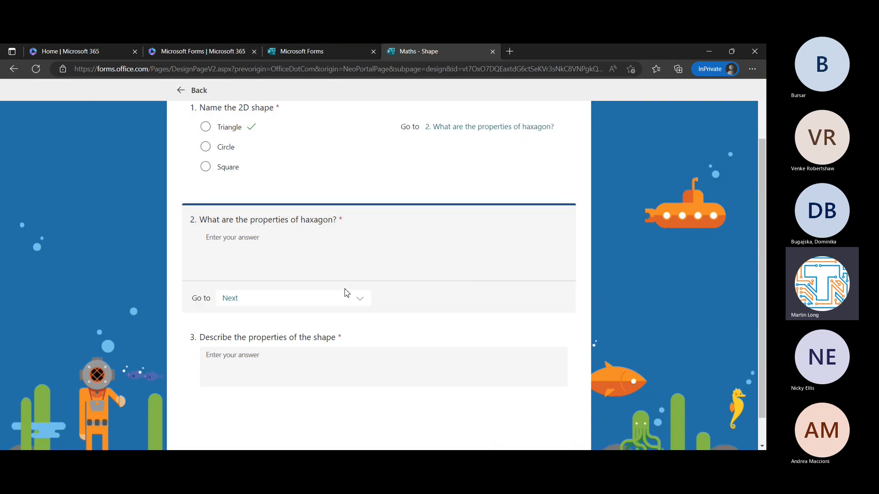
pyautogui.click(360, 300)
pyautogui.click(320, 352)
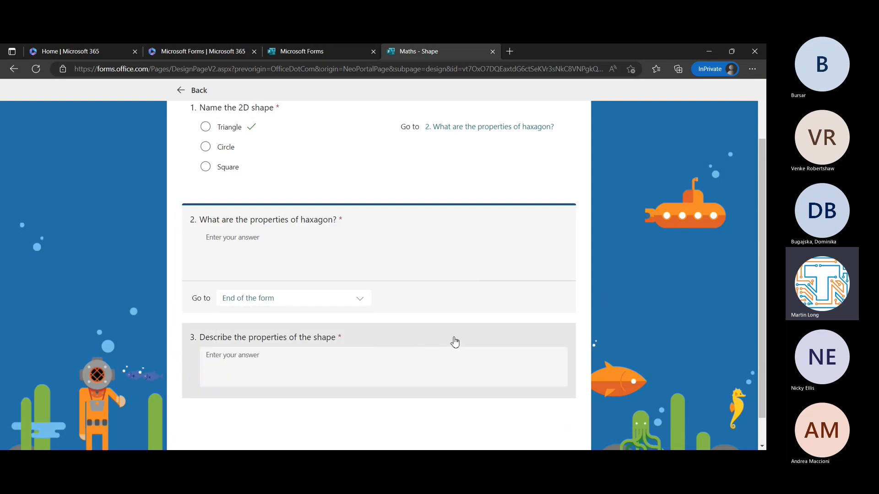
pyautogui.scroll(2, 474, 295)
pyautogui.scroll(-1, 475, 301)
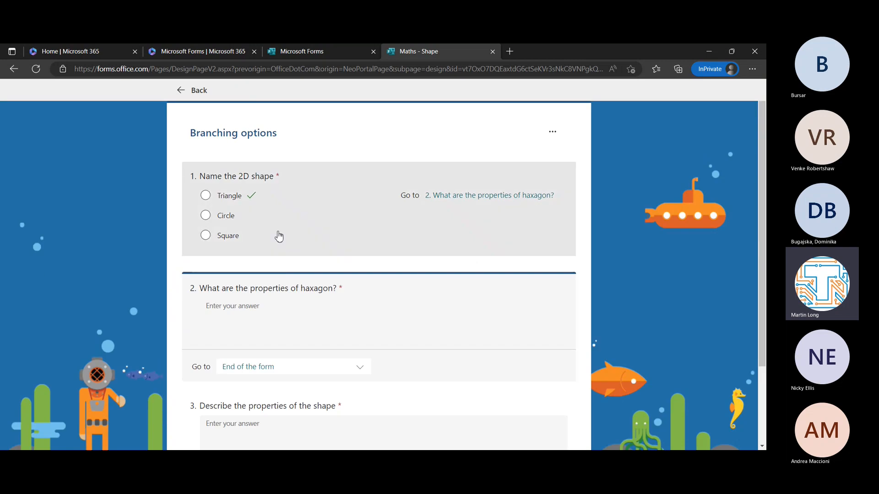
pyautogui.click(187, 94)
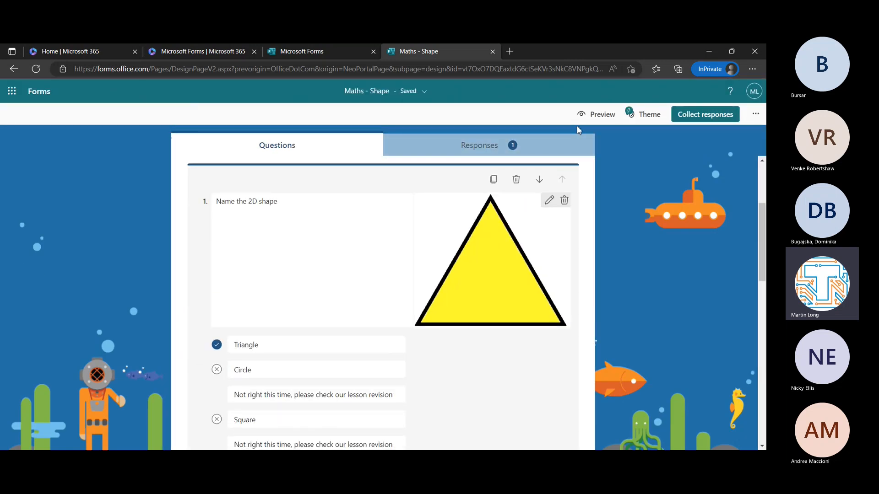
# - Preview the quiz and test which questions follow the Triangle and Circle answers in question 1
pyautogui.click(591, 112)
pyautogui.scroll(-5, 446, 334)
pyautogui.scroll(1, 447, 334)
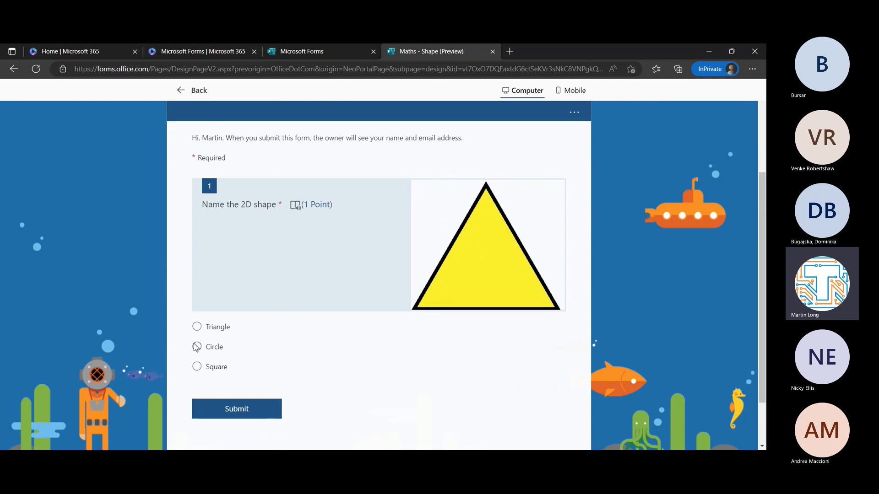
pyautogui.click(197, 328)
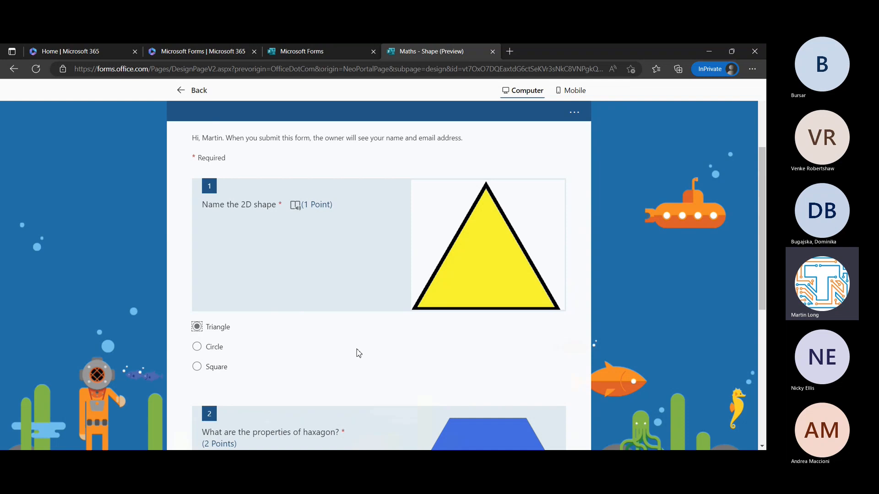
pyautogui.scroll(-3, 355, 354)
pyautogui.scroll(-3, 322, 371)
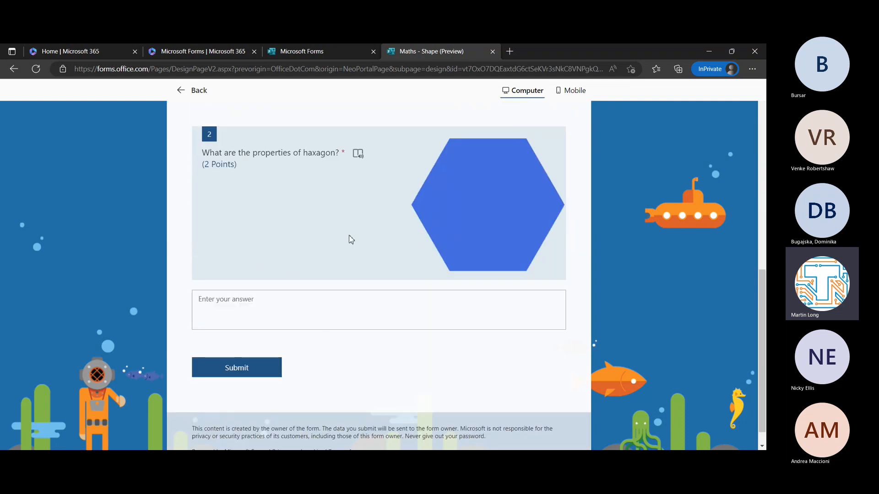
pyautogui.scroll(3, 360, 263)
pyautogui.click(210, 233)
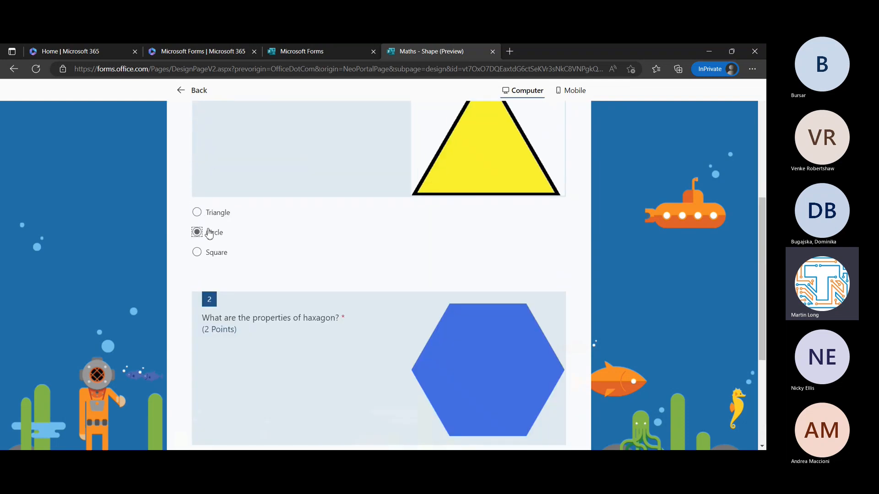
pyautogui.scroll(-3, 257, 257)
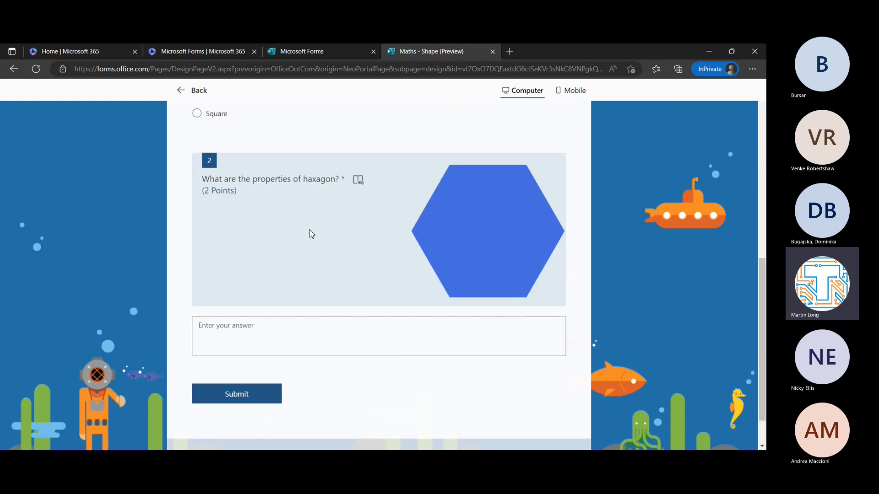
# - View question 1, "Name the 2D shape", with its answer options in Immersive Reader and return to the quiz preview
pyautogui.scroll(2, 414, 276)
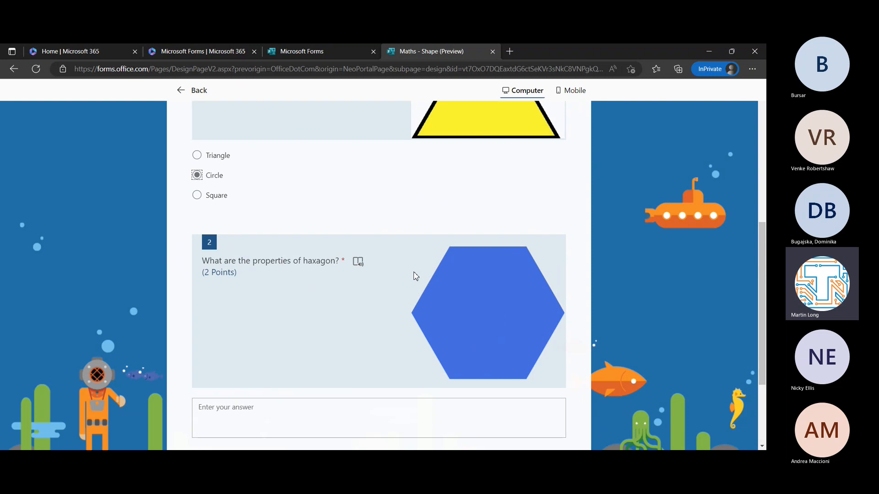
pyautogui.scroll(-1, 414, 276)
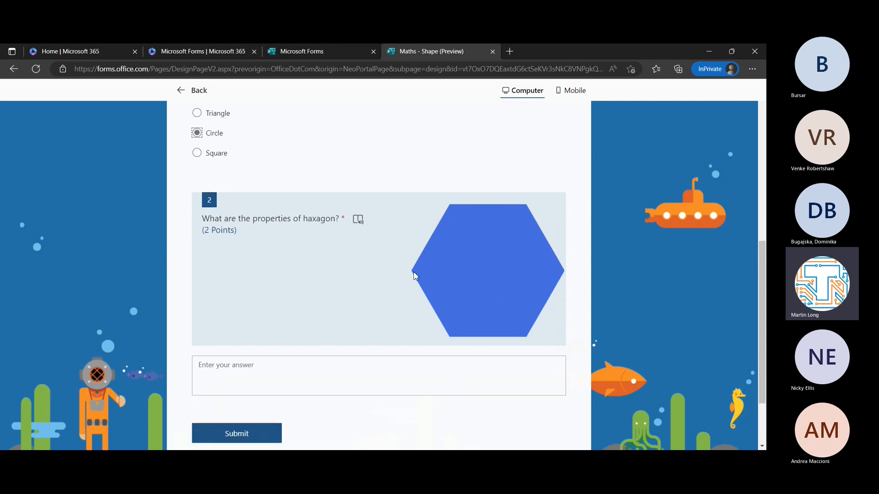
pyautogui.scroll(2, 414, 276)
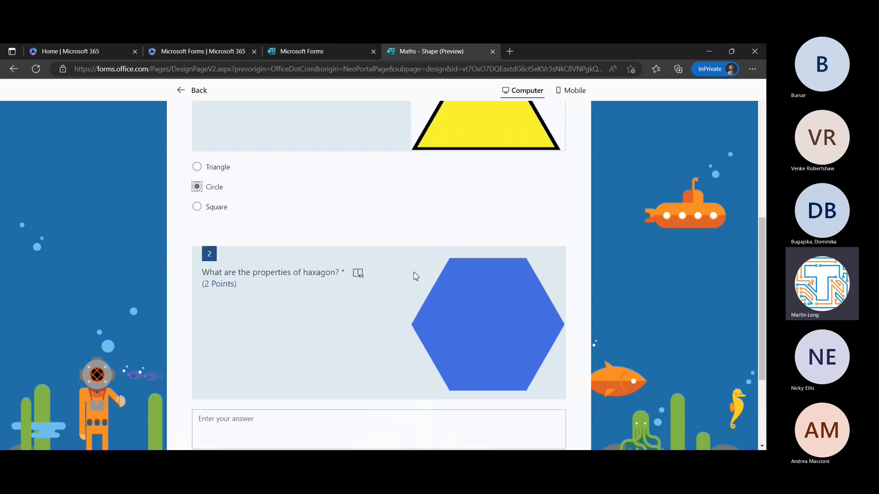
pyautogui.scroll(2, 414, 276)
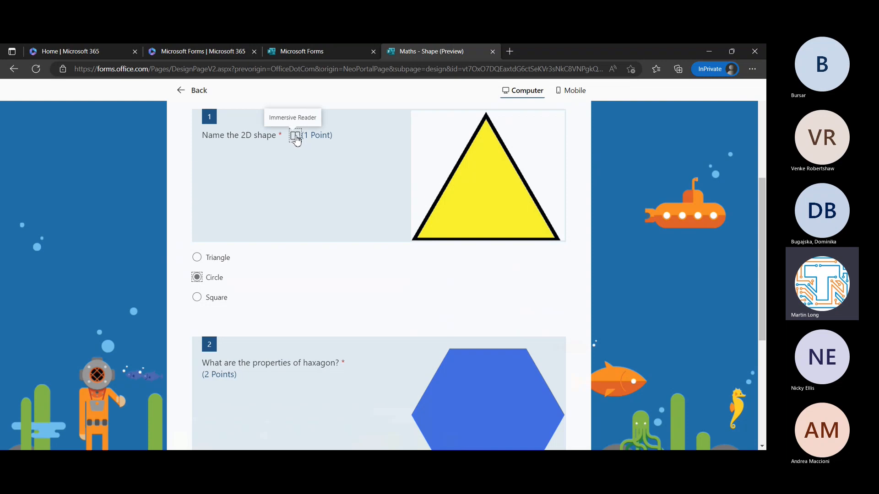
pyautogui.click(296, 137)
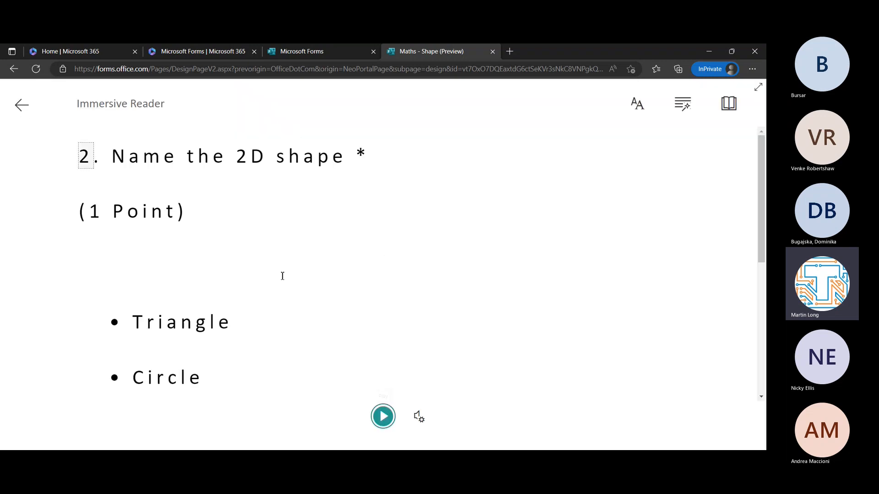
pyautogui.scroll(-2, 269, 355)
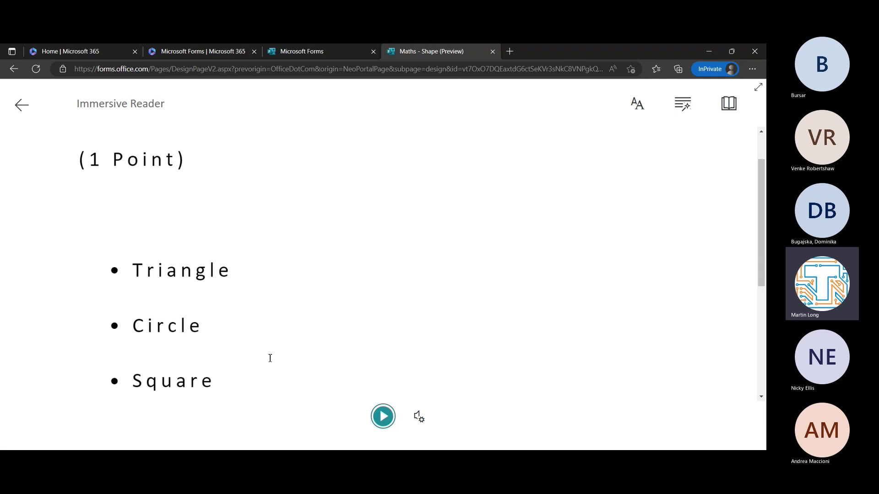
pyautogui.scroll(2, 269, 355)
pyautogui.scroll(-2, 206, 346)
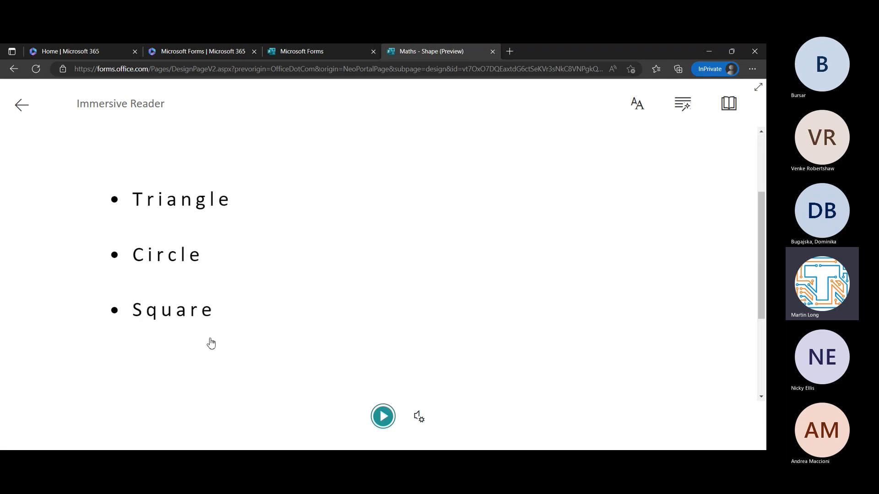
pyautogui.scroll(2, 209, 343)
pyautogui.click(32, 104)
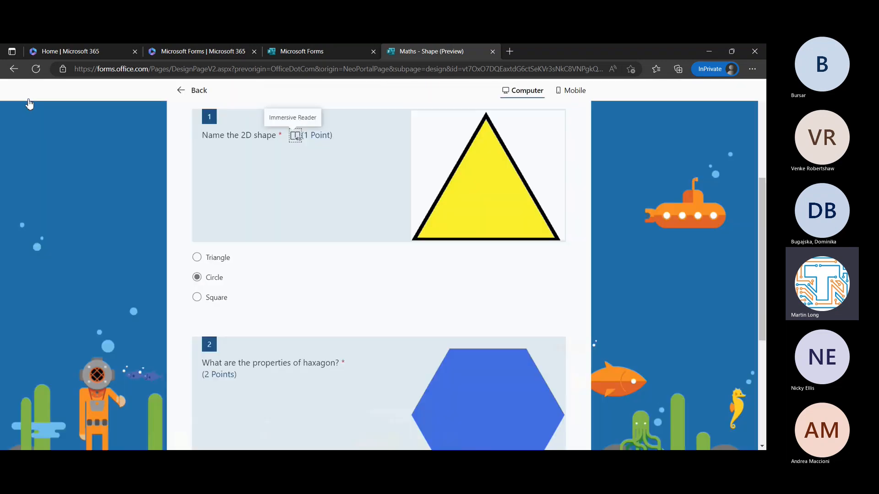
# - Leave the preview, close the Maths - Shape quiz and refresh the My forms list
pyautogui.scroll(3, 368, 228)
pyautogui.scroll(2, 369, 227)
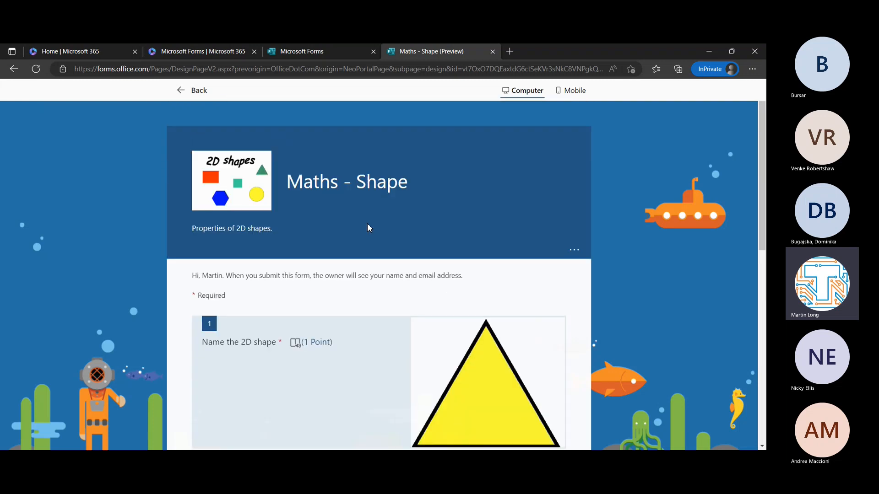
pyautogui.click(198, 91)
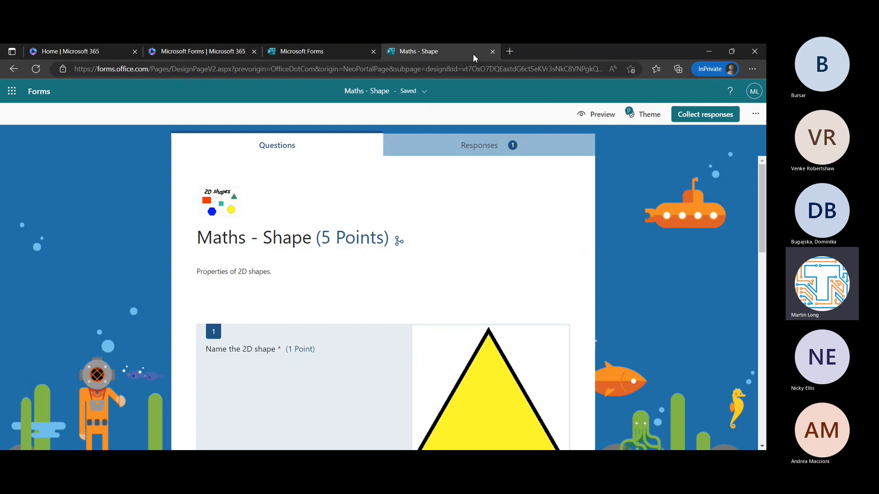
pyautogui.click(493, 51)
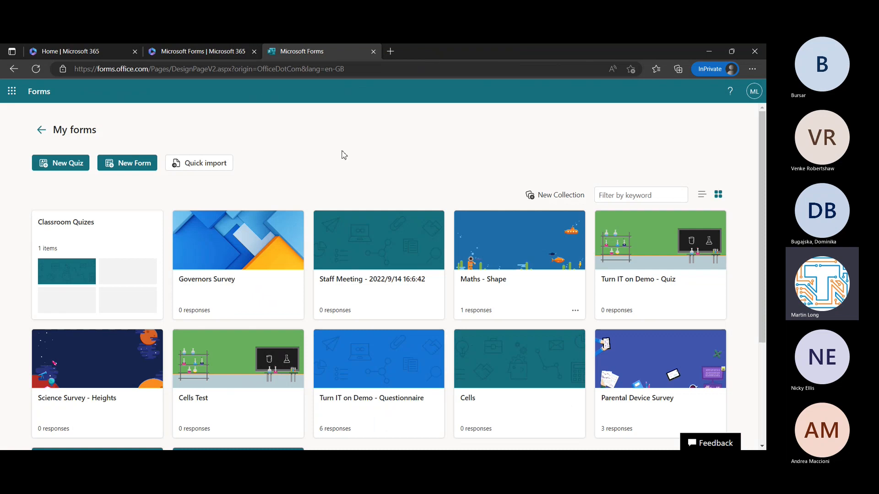
pyautogui.click(35, 68)
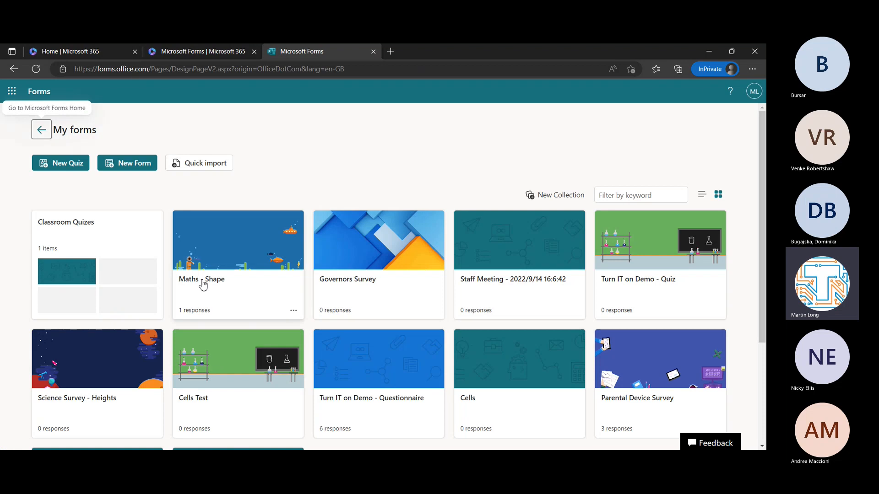
# - Open the Turn IT on Demo - Questionnaire form and switch to its responses
pyautogui.scroll(-2, 496, 294)
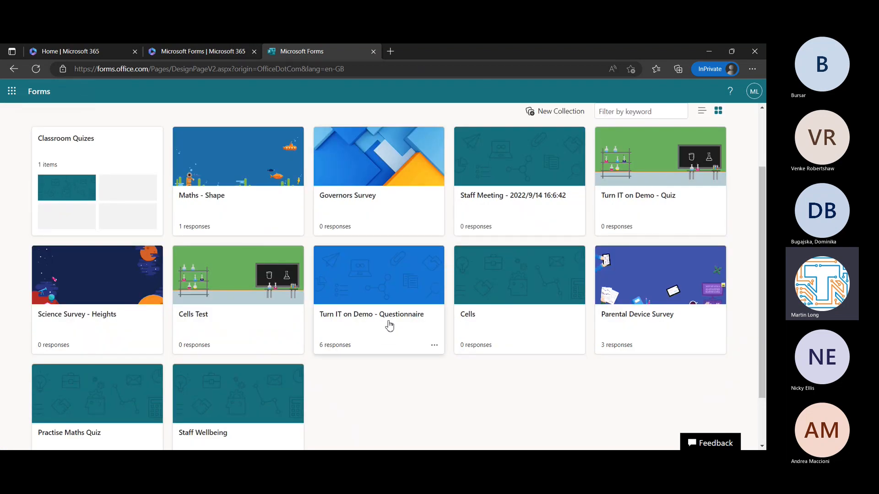
pyautogui.click(375, 319)
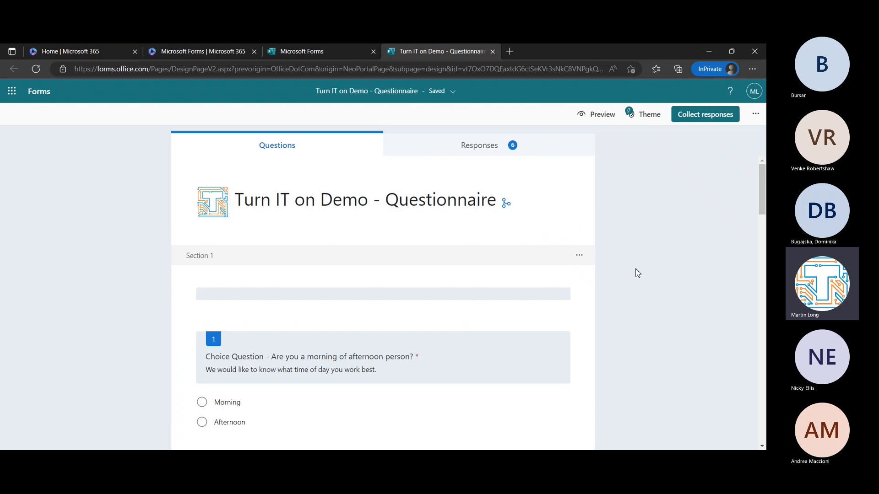
pyautogui.scroll(-1, 638, 273)
pyautogui.scroll(1, 638, 273)
pyautogui.scroll(-1, 638, 274)
pyautogui.scroll(1, 637, 273)
pyautogui.click(491, 148)
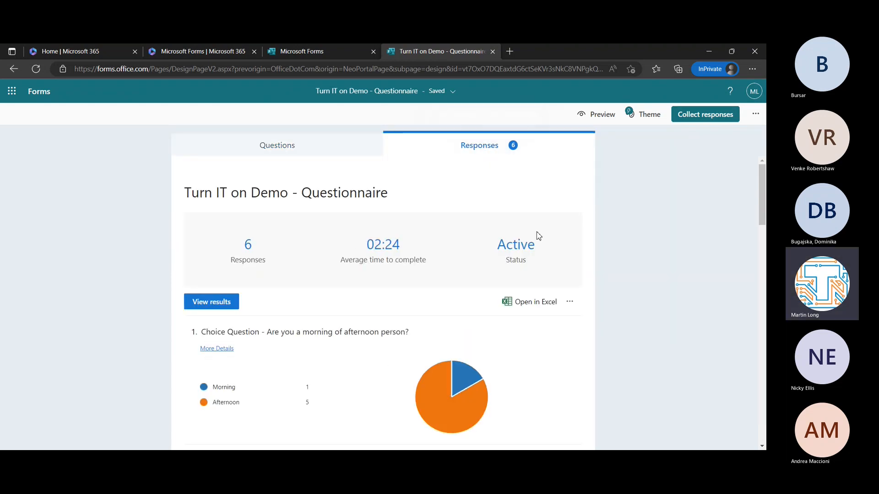
# - Examine the questionnaire's response summary, including the morning or afternoon chart, the text answers and the rating chart
pyautogui.scroll(-1, 547, 239)
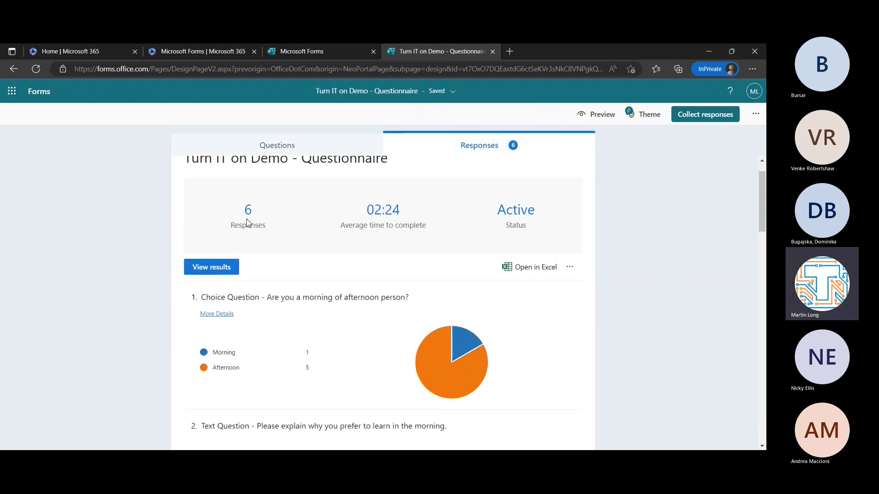
pyautogui.scroll(-3, 264, 285)
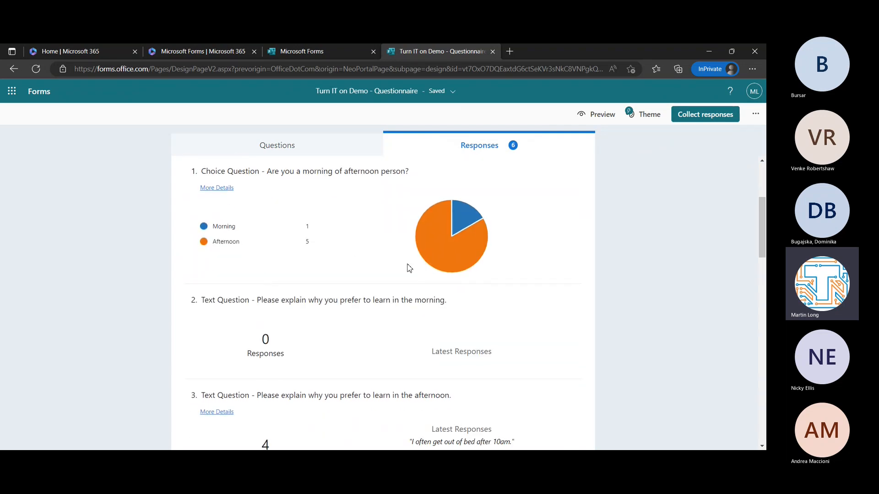
pyautogui.scroll(-3, 390, 302)
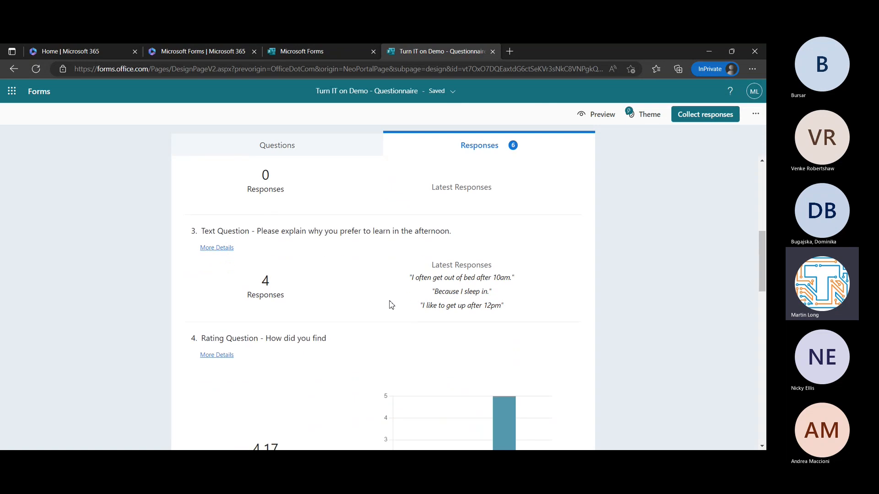
pyautogui.scroll(3, 391, 305)
pyautogui.scroll(-5, 392, 305)
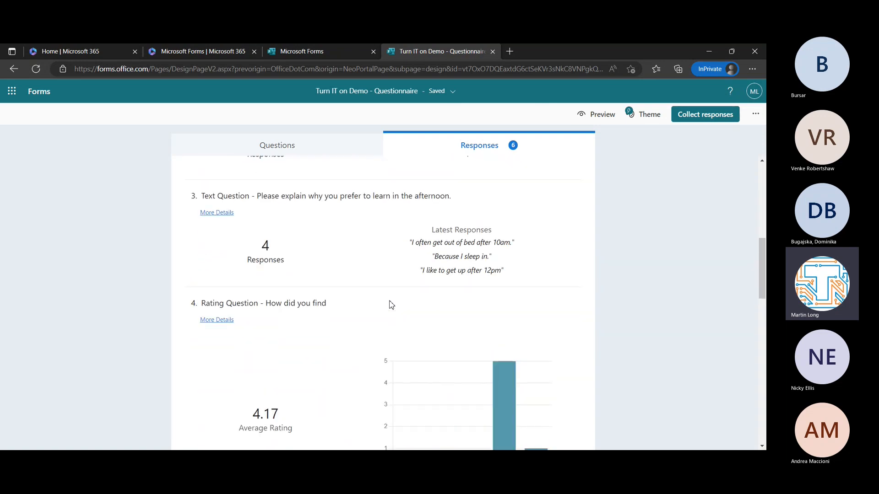
pyautogui.scroll(1, 392, 305)
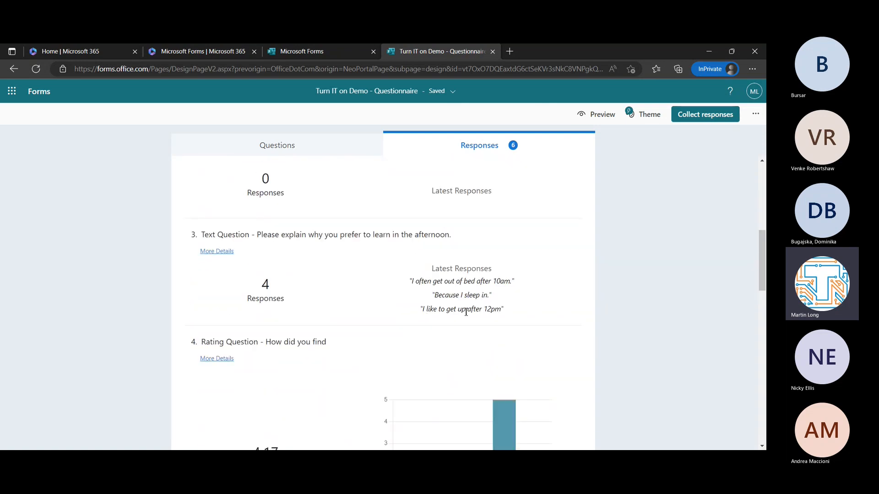
pyautogui.scroll(-3, 466, 311)
pyautogui.moveTo(504, 363)
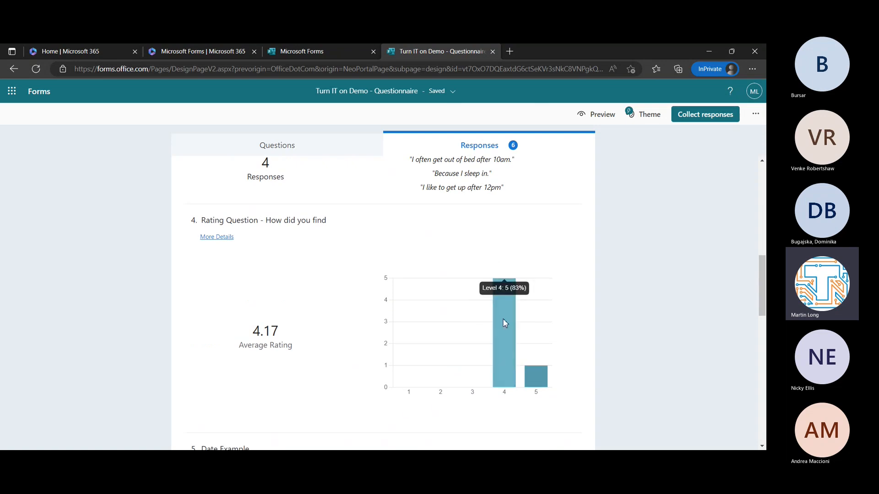
pyautogui.scroll(12, 505, 323)
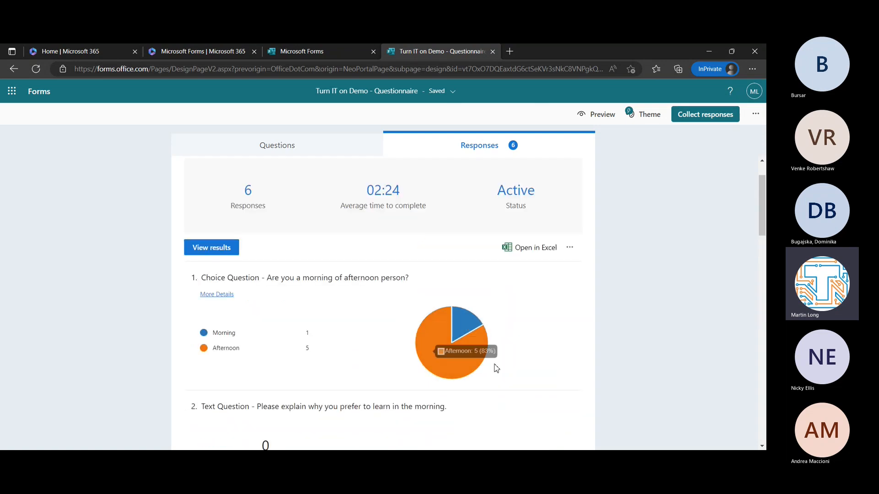
pyautogui.moveTo(285, 337)
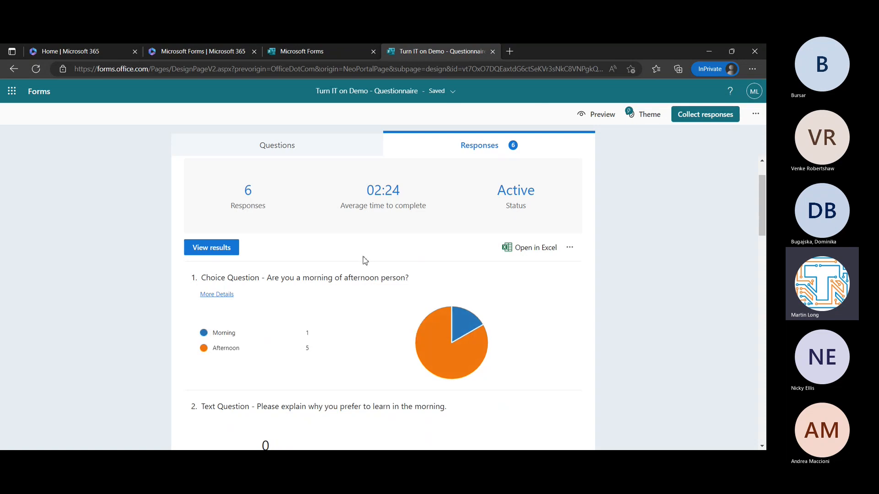
pyautogui.scroll(1, 216, 249)
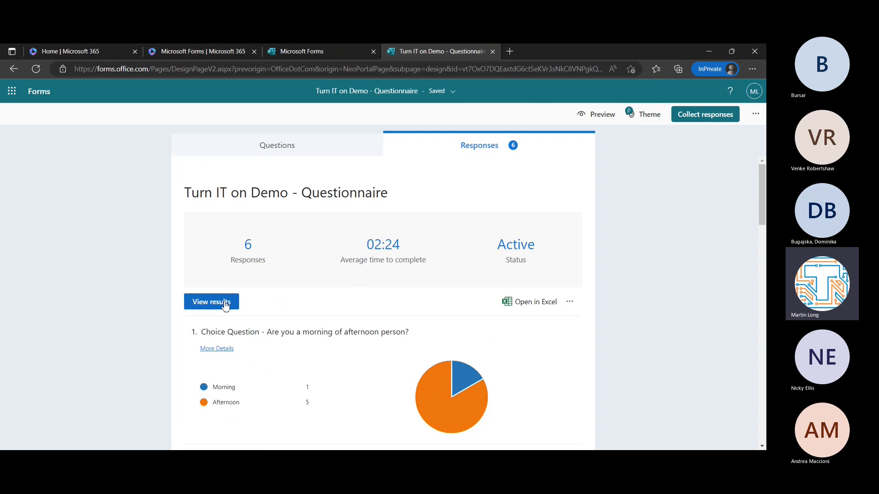
# - Open the questionnaire's individual results and advance from respondent 1 to respondent 4
pyautogui.click(225, 305)
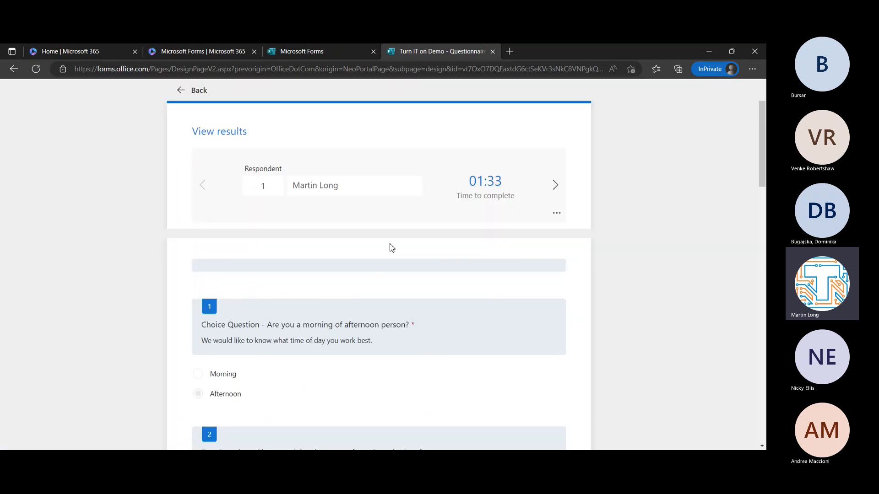
pyautogui.scroll(-2, 384, 310)
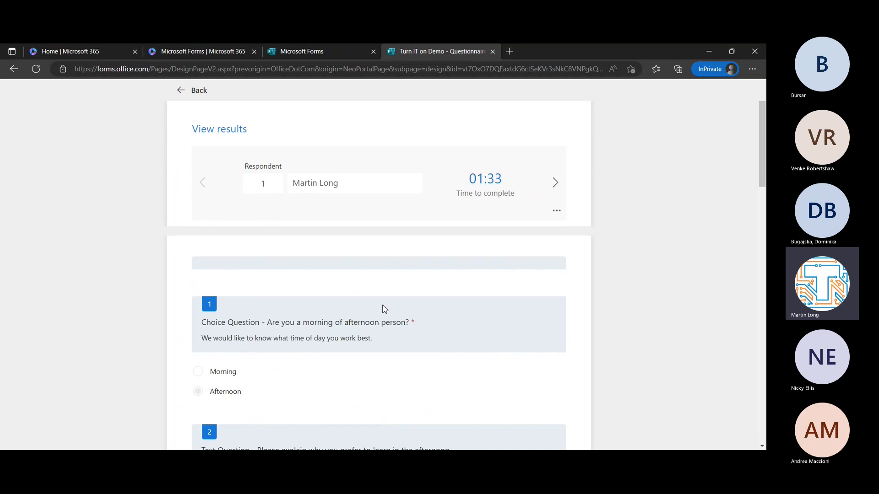
pyautogui.scroll(-3, 385, 310)
pyautogui.scroll(5, 384, 309)
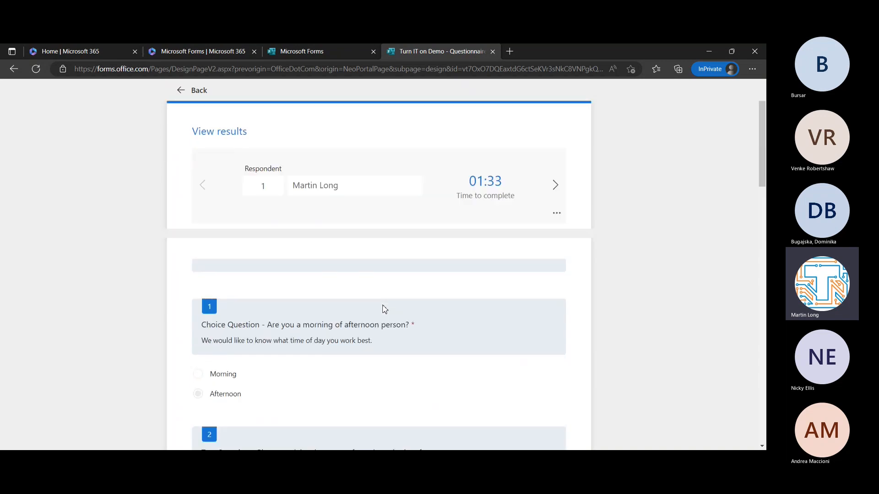
pyautogui.click(557, 188)
pyautogui.click(557, 187)
pyautogui.click(556, 187)
# - Read through respondent 4's answers and go back to respondent 2 before returning to the response summary
pyautogui.scroll(-4, 406, 315)
pyautogui.scroll(-3, 406, 315)
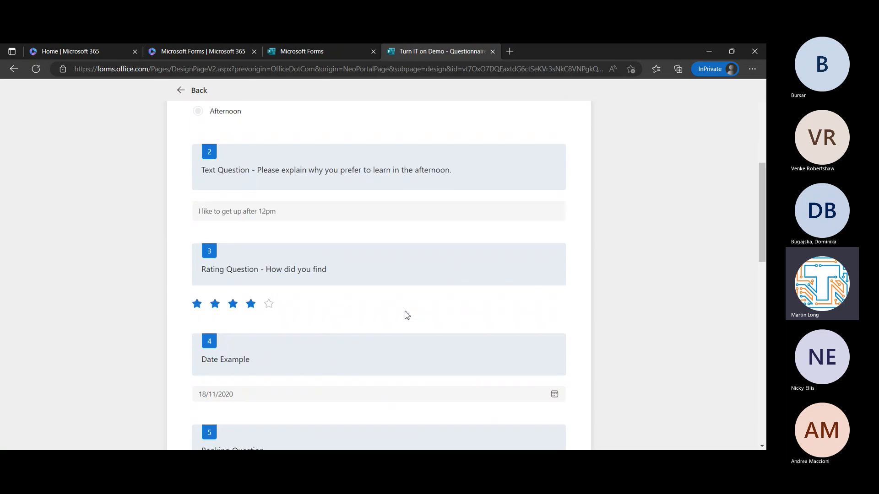
pyautogui.scroll(-6, 406, 315)
pyautogui.scroll(13, 406, 315)
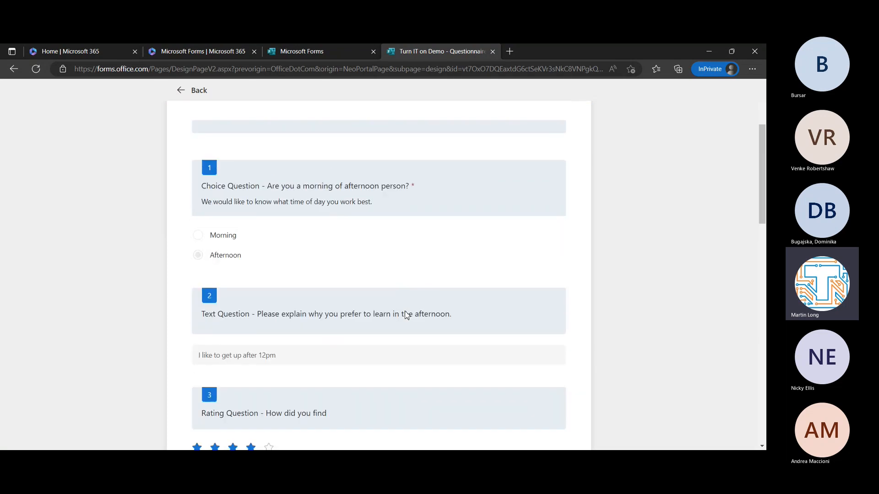
pyautogui.click(202, 185)
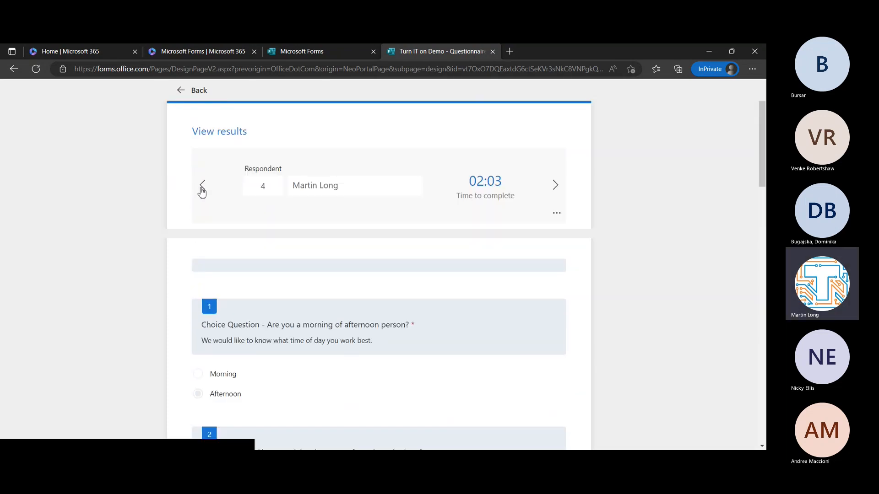
pyautogui.click(202, 186)
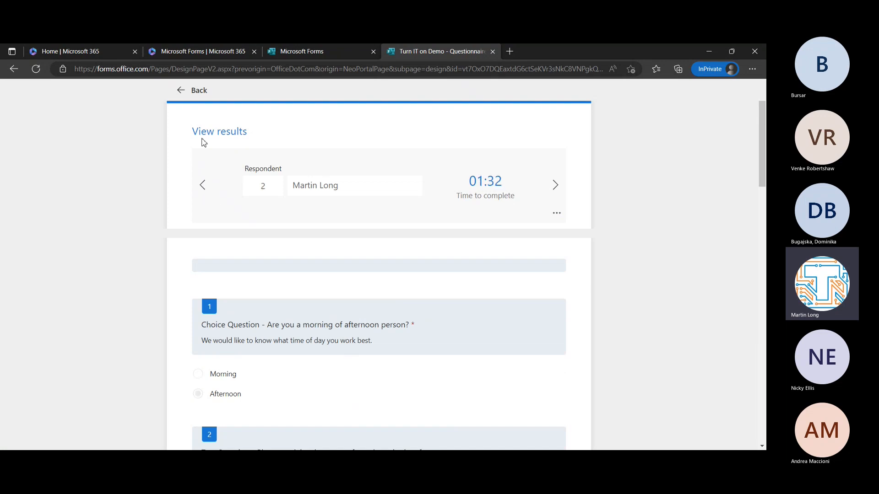
pyautogui.click(182, 90)
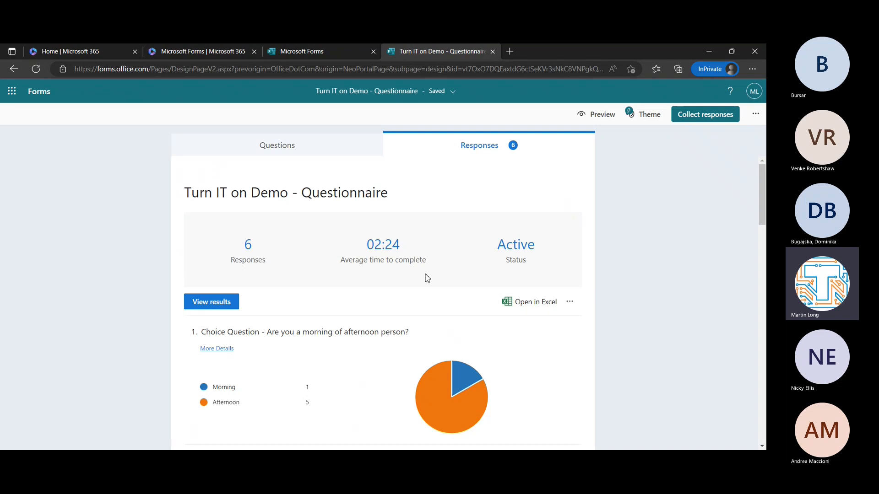
# - Look through the questions of the Turn IT on Demo - Questionnaire, from the choice question down to the ranking question
pyautogui.click(276, 146)
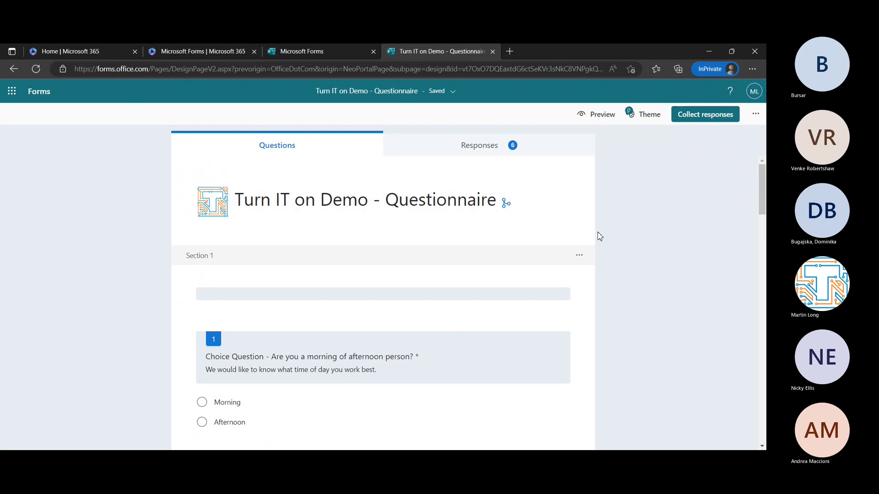
pyautogui.scroll(-2, 647, 278)
pyautogui.scroll(2, 649, 279)
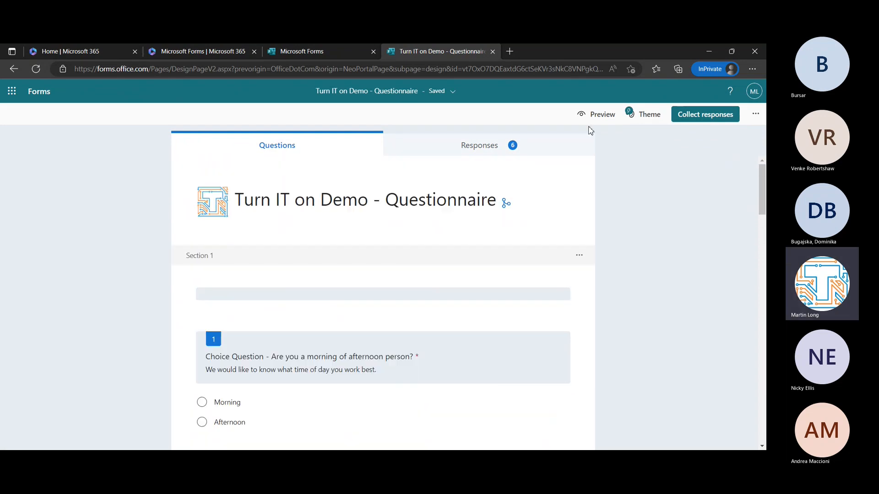
pyautogui.scroll(-5, 541, 360)
pyautogui.scroll(-8, 539, 361)
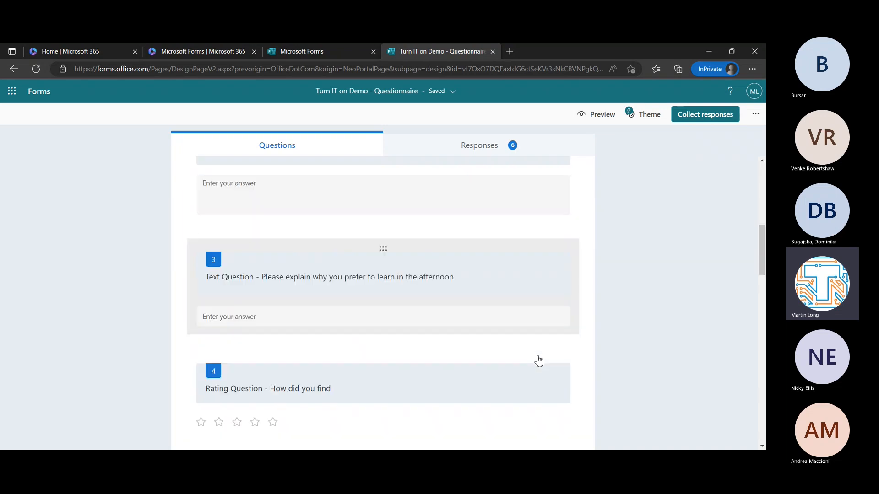
pyautogui.scroll(-2, 539, 361)
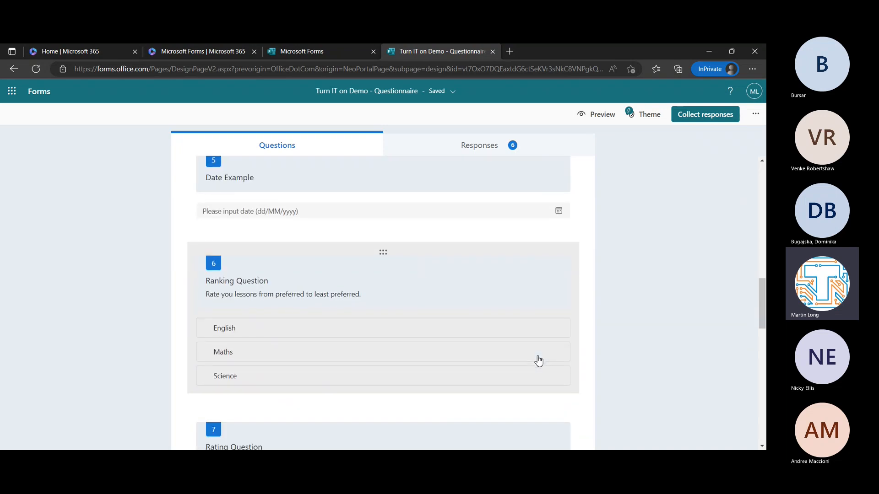
pyautogui.scroll(8, 539, 361)
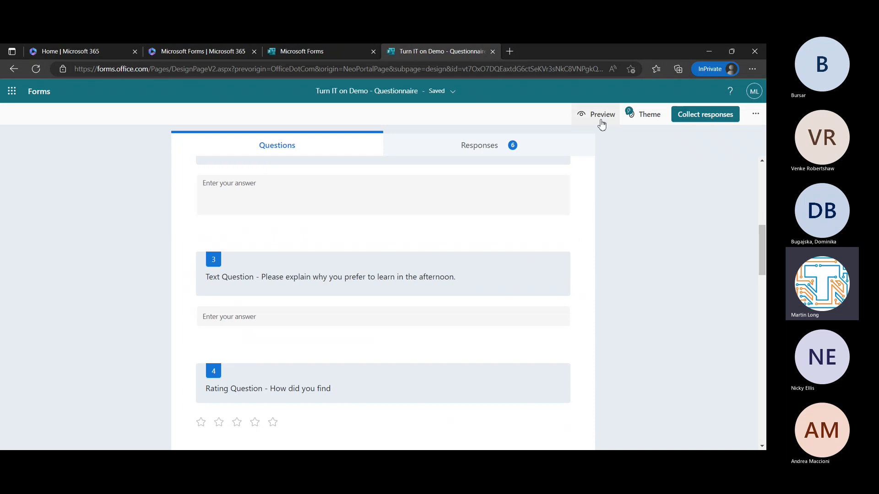
# - Preview the questionnaire and answer the choice question with Morning
pyautogui.click(602, 123)
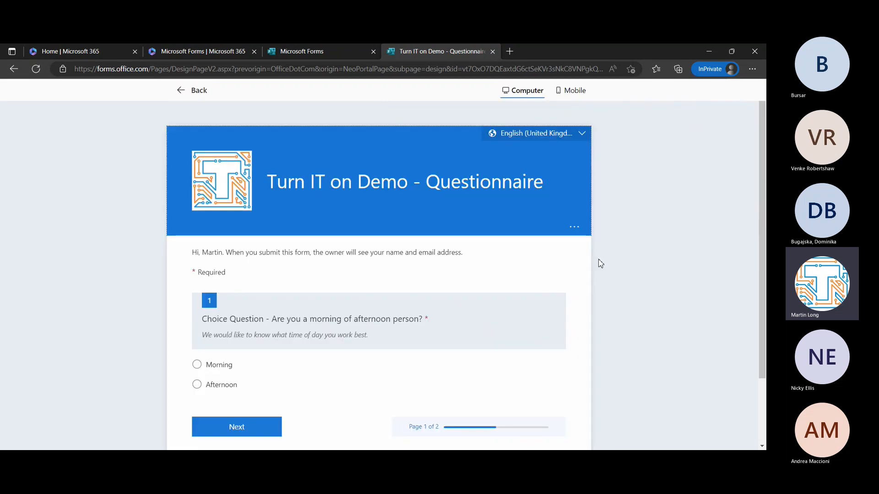
pyautogui.scroll(-2, 641, 246)
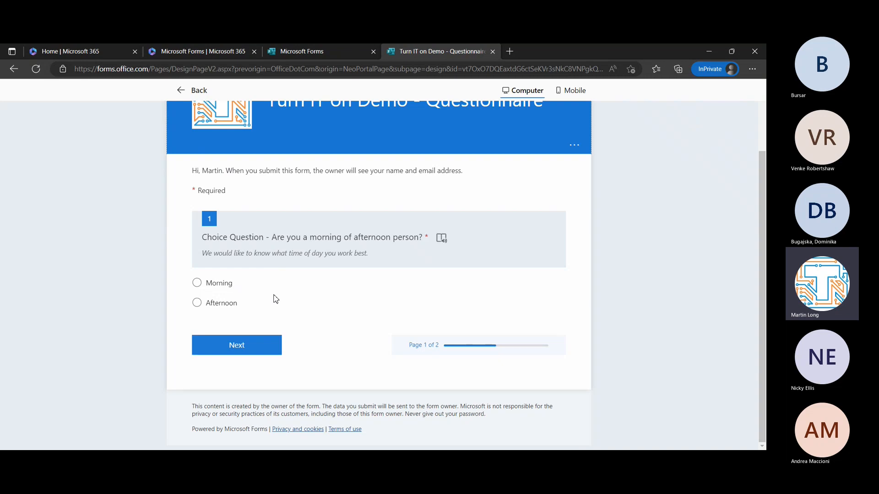
pyautogui.click(197, 283)
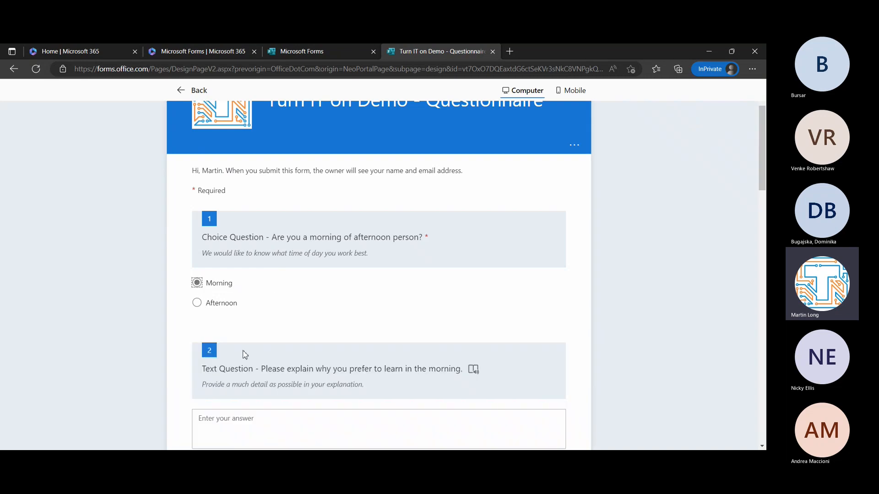
# - Answer question 2 about learning in the morning with "I wake up early and like to get started."
pyautogui.scroll(-3, 331, 302)
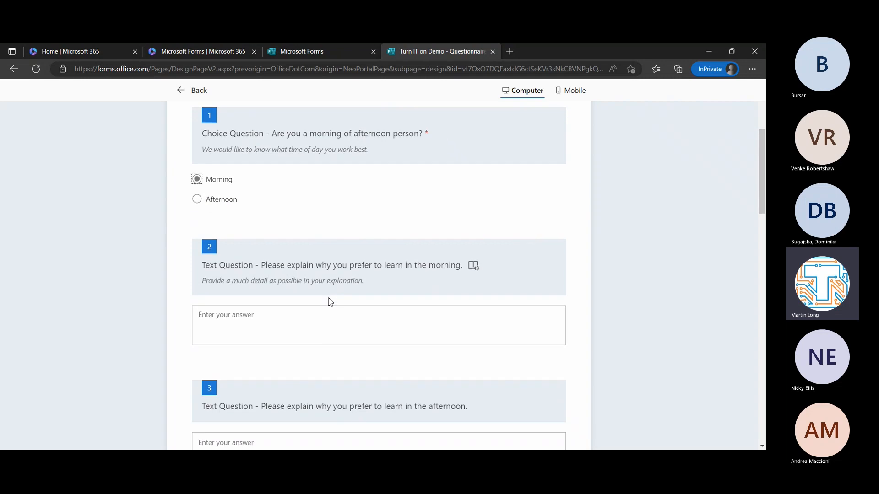
pyautogui.scroll(-1, 365, 325)
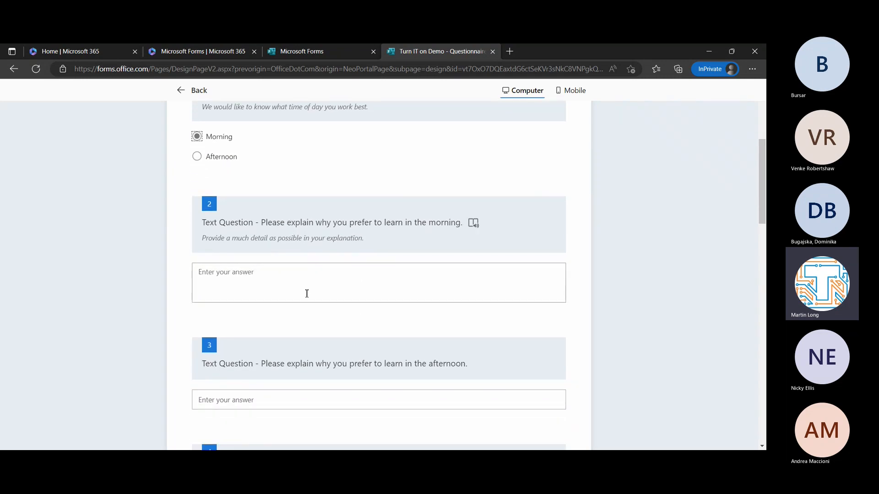
pyautogui.click(298, 281)
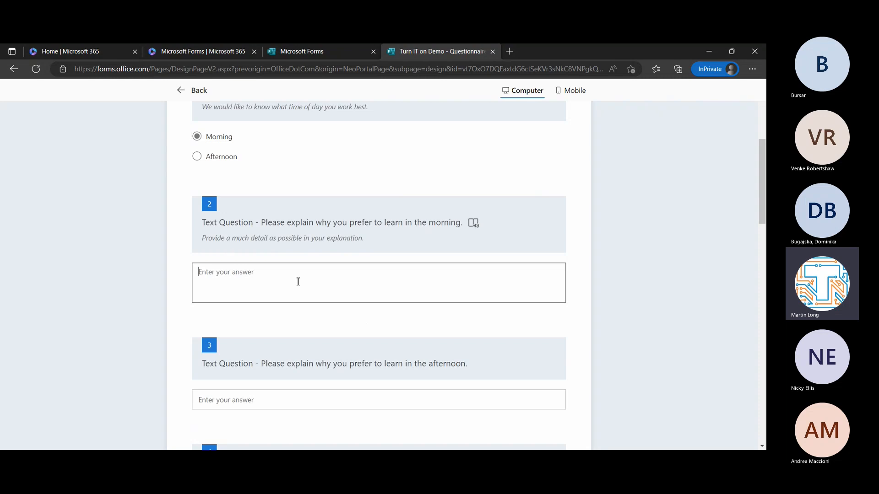
pyautogui.write('I wake up ea')
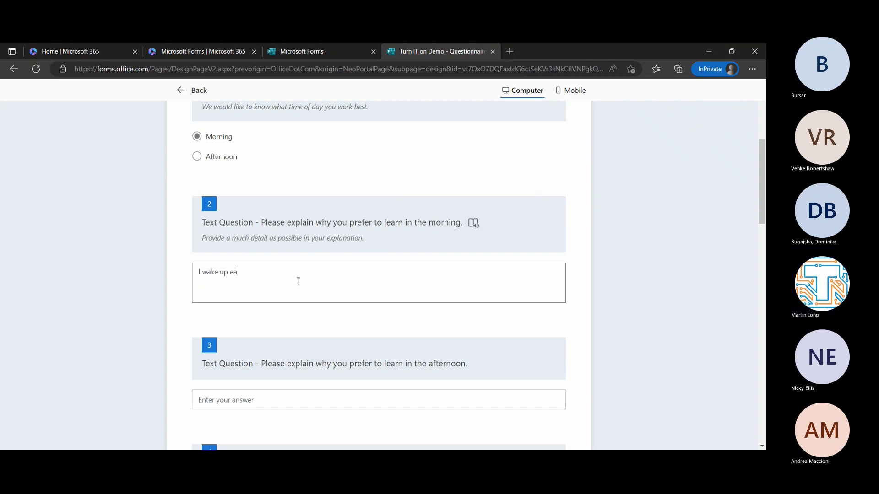
pyautogui.write('rly andf')
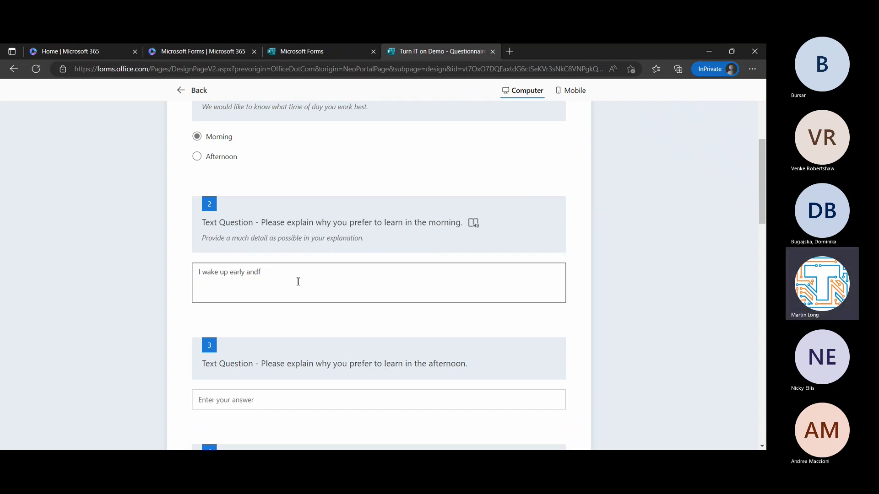
pyautogui.press('BackSpace')
pyautogui.write(' like to g')
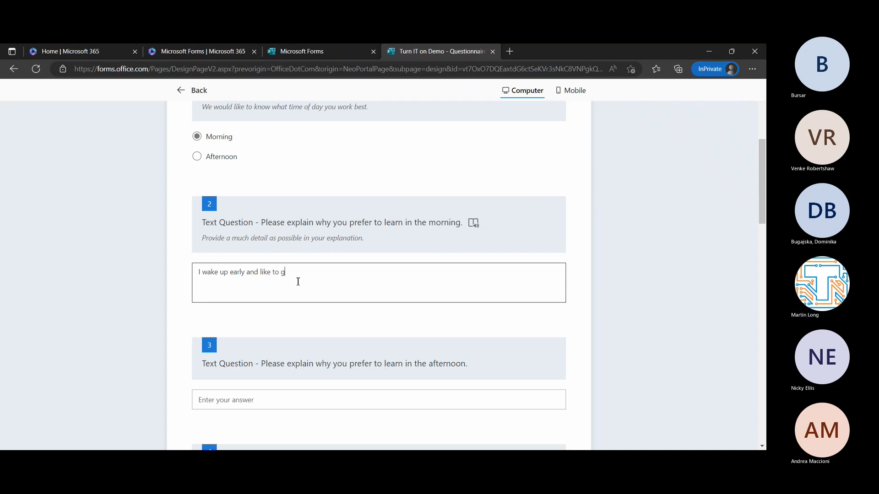
pyautogui.write('et started.')
# - Answer question 3 about learning in the afternoon with "I don't like mornings."
pyautogui.scroll(-3, 298, 281)
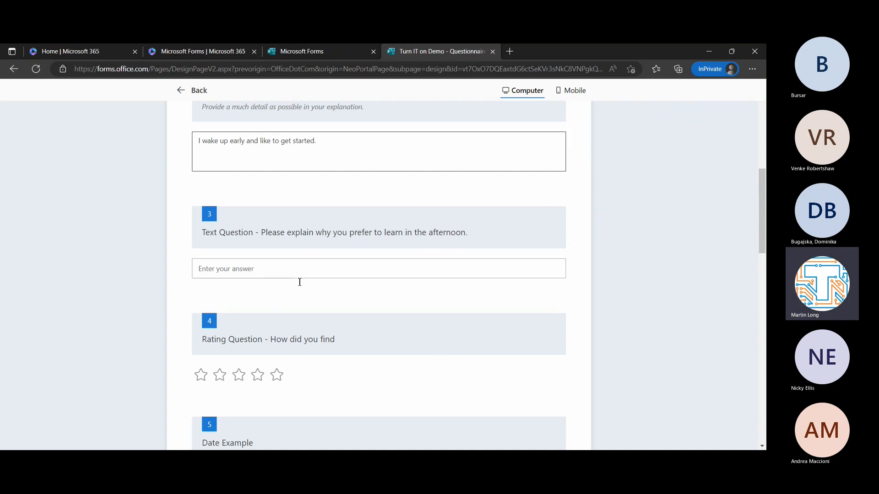
pyautogui.click(246, 245)
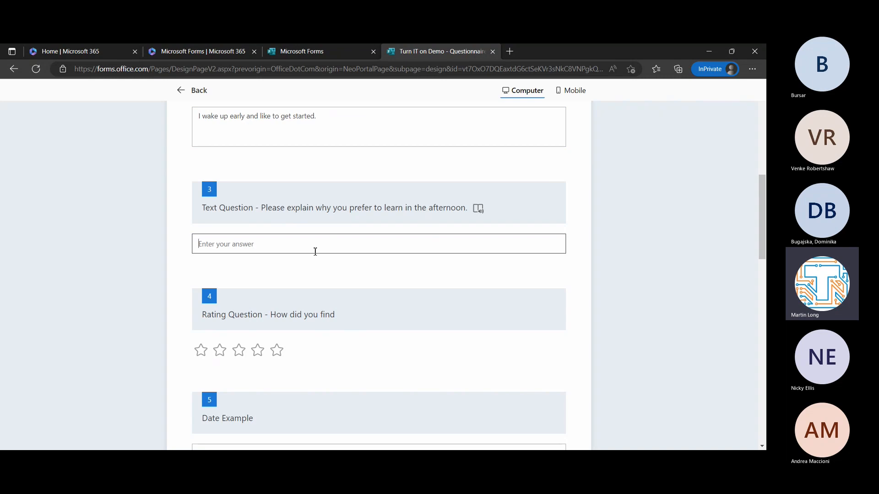
pyautogui.write("I don't like mo")
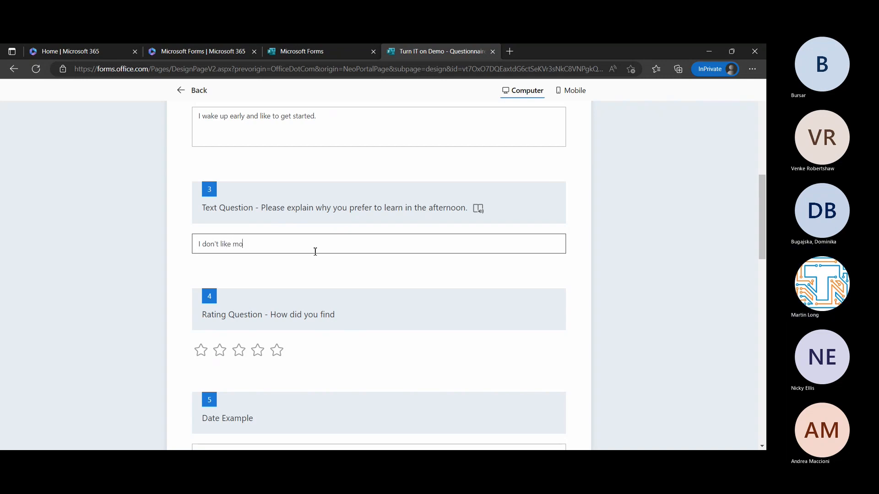
pyautogui.write('rnings.')
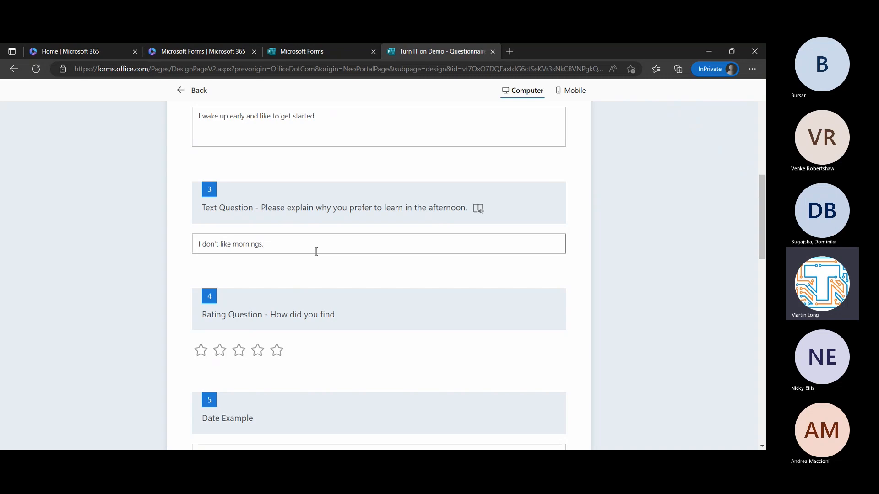
# - Give the rating in question 4 four stars and set the date in question 5 to 21/11/2022
pyautogui.scroll(-3, 316, 251)
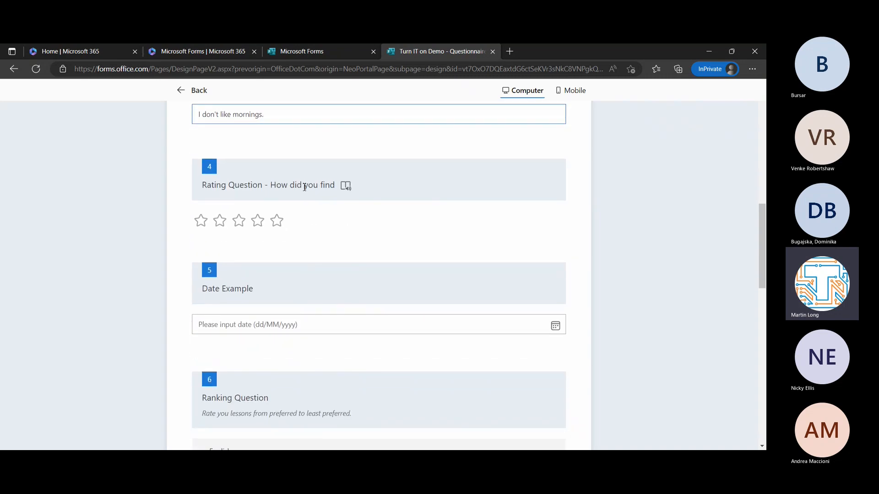
pyautogui.click(256, 227)
pyautogui.click(261, 228)
pyautogui.scroll(-2, 506, 269)
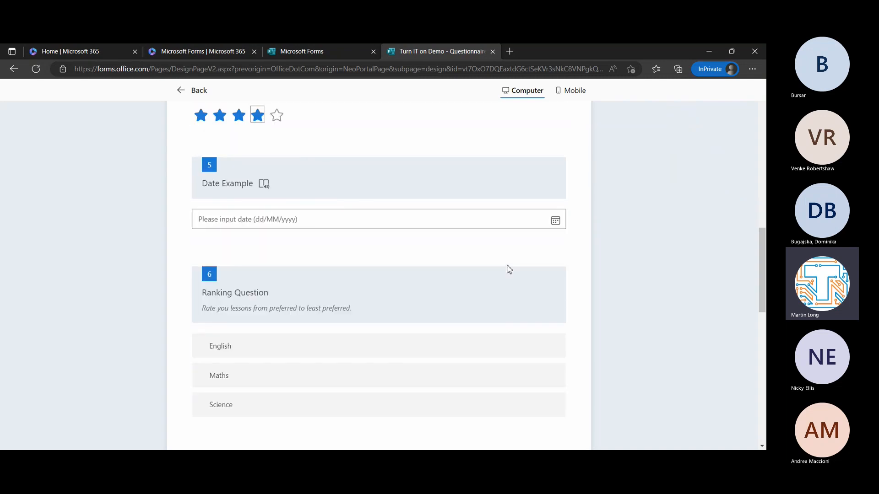
pyautogui.click(351, 217)
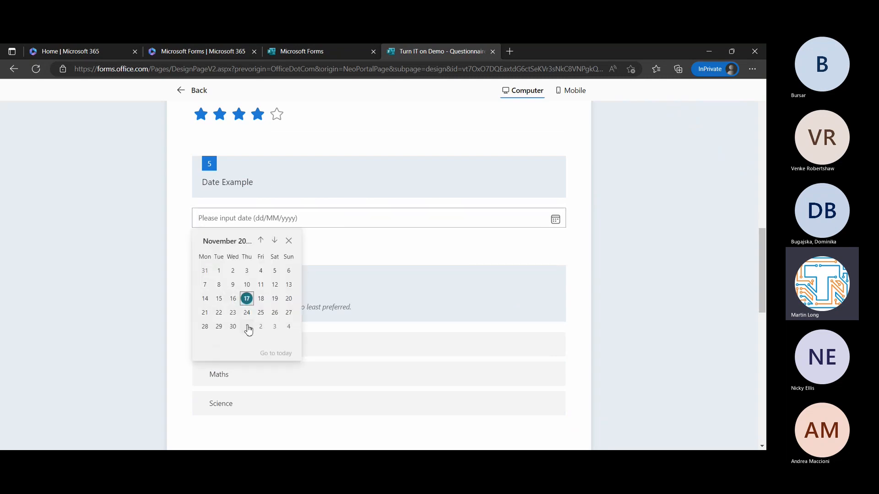
pyautogui.click(204, 314)
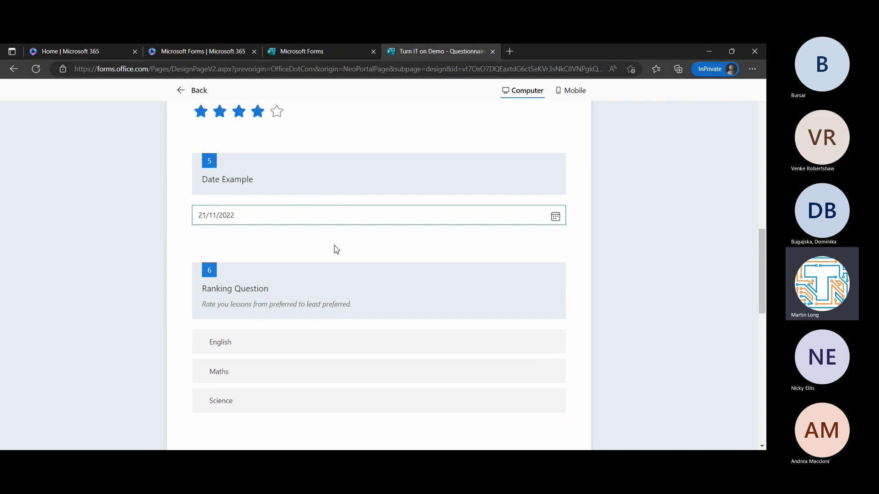
# - Rank the lessons in question 6 in the order Science, Maths, English
pyautogui.scroll(-3, 336, 250)
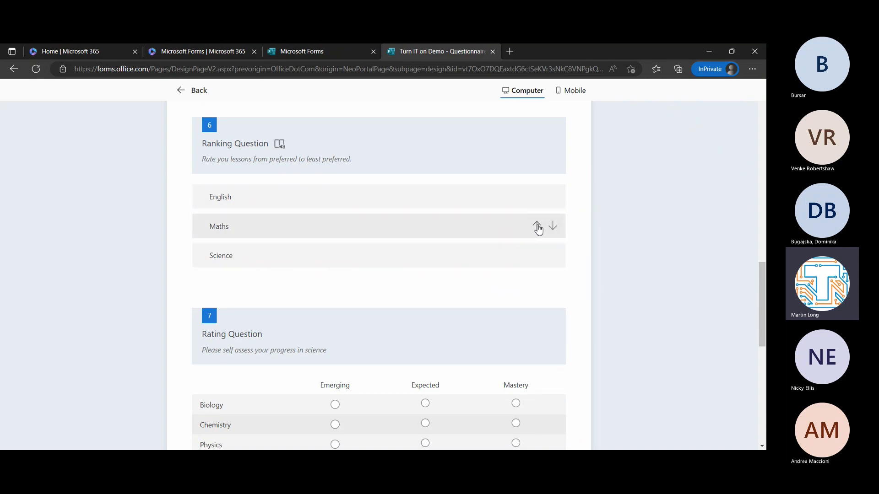
pyautogui.click(501, 258)
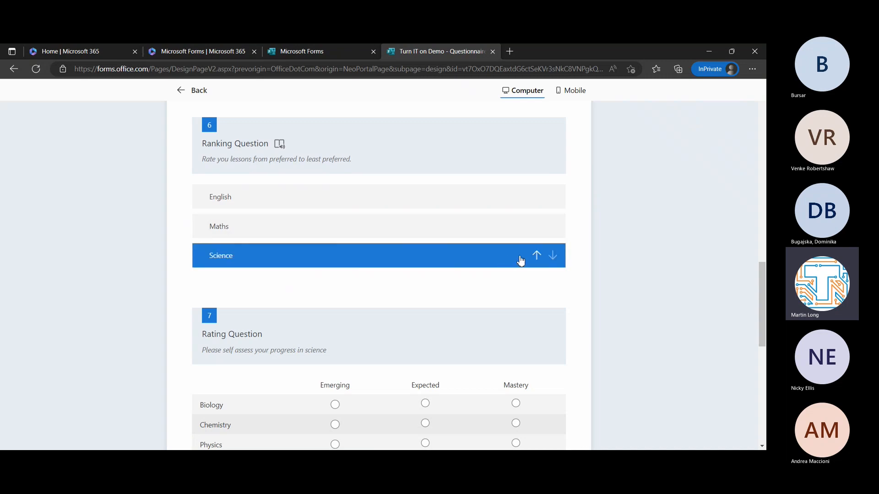
pyautogui.click(537, 257)
pyautogui.click(537, 257)
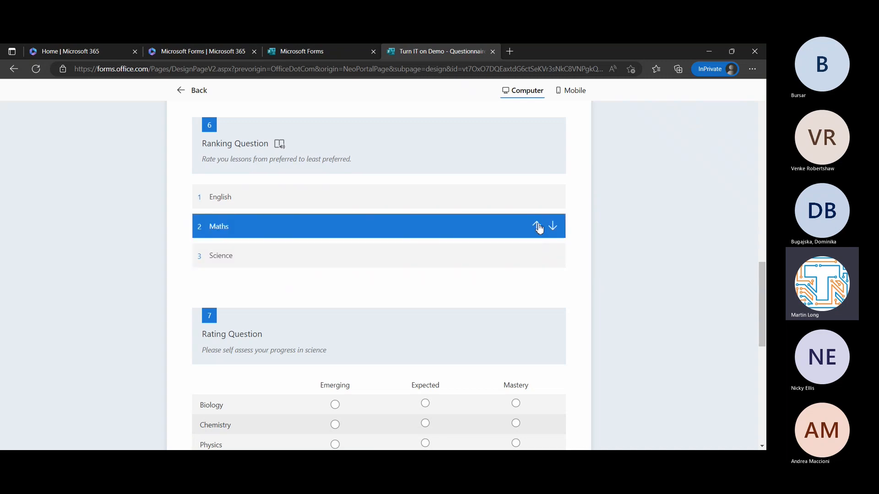
pyautogui.click(535, 254)
pyautogui.click(537, 225)
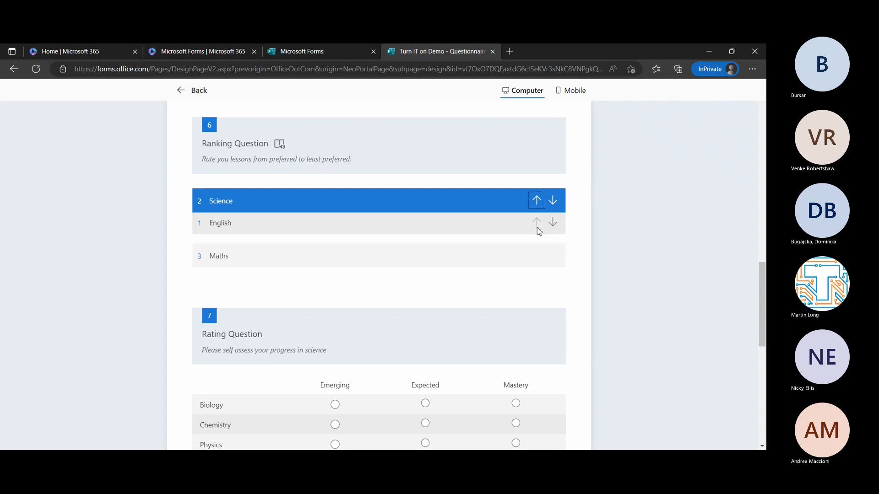
pyautogui.click(537, 255)
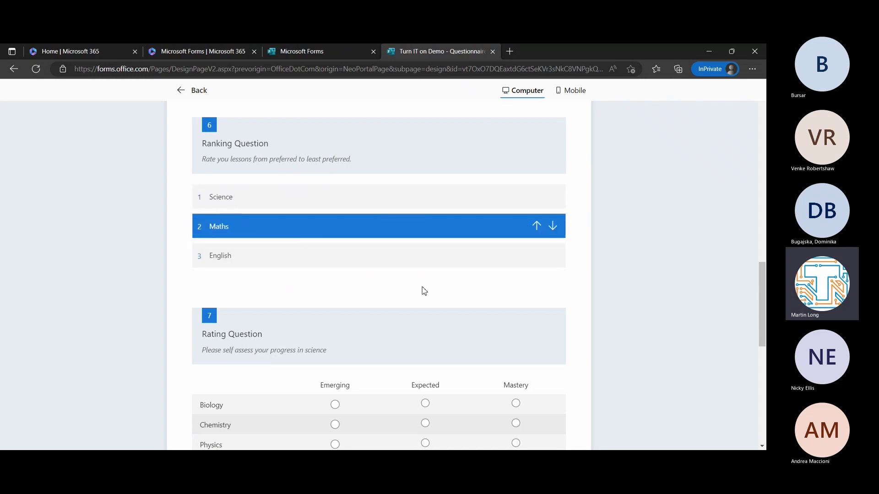
# - Rate Biology as Mastery and Chemistry and Physics as Expected, and score the likelihood of trying something new as 9
pyautogui.scroll(-3, 465, 310)
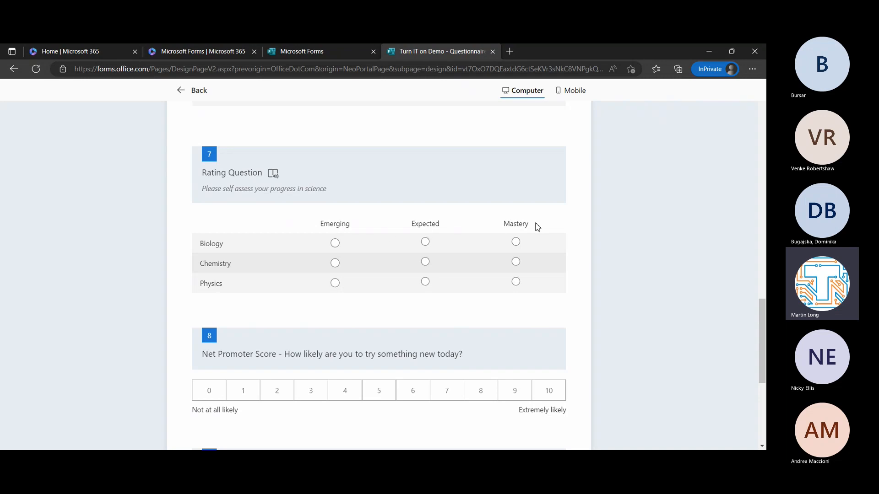
pyautogui.click(516, 243)
pyautogui.click(423, 265)
pyautogui.click(426, 282)
pyautogui.scroll(-4, 435, 308)
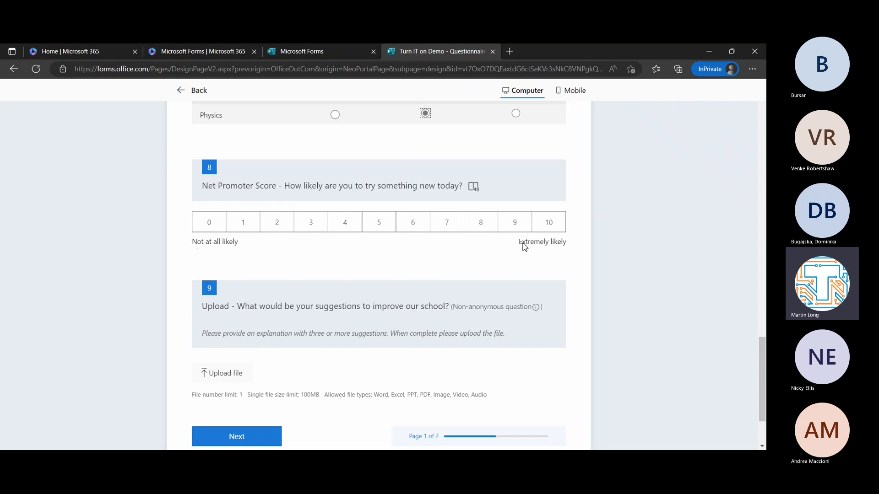
pyautogui.click(515, 229)
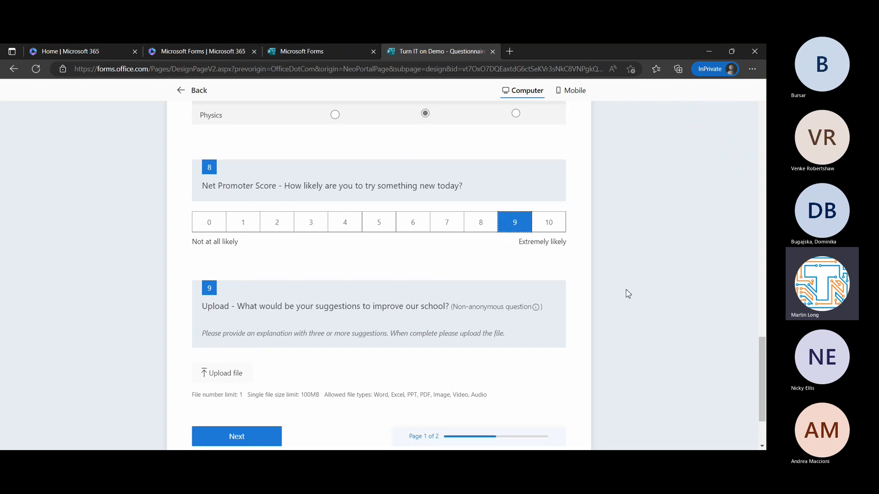
# - Submit the response from the second page without uploading a file, and return to the questionnaire's response summary
pyautogui.scroll(-2, 531, 308)
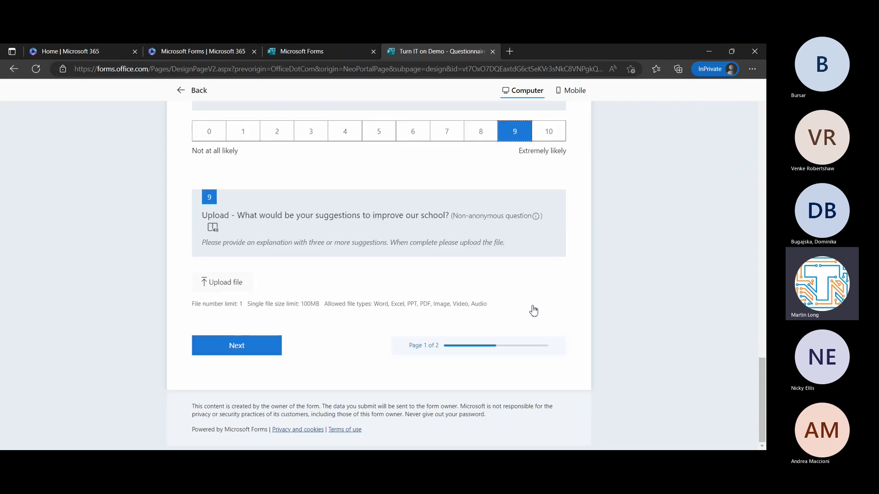
pyautogui.click(236, 268)
pyautogui.click(248, 349)
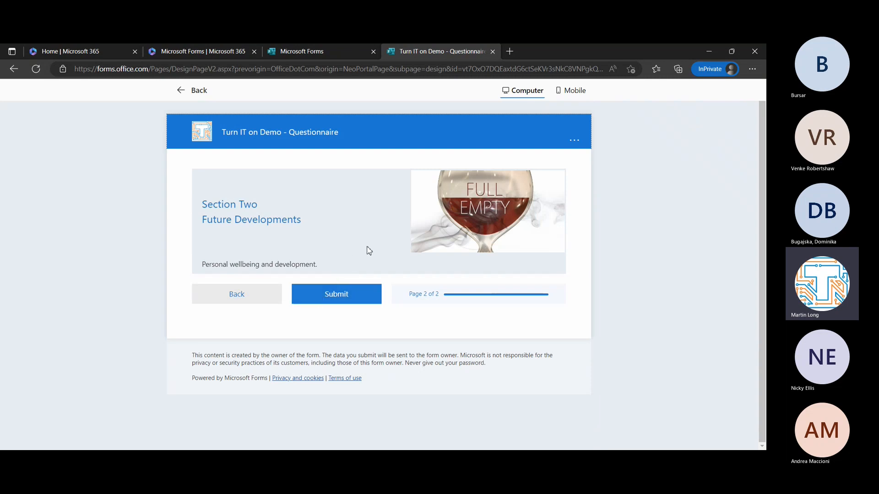
pyautogui.click(342, 299)
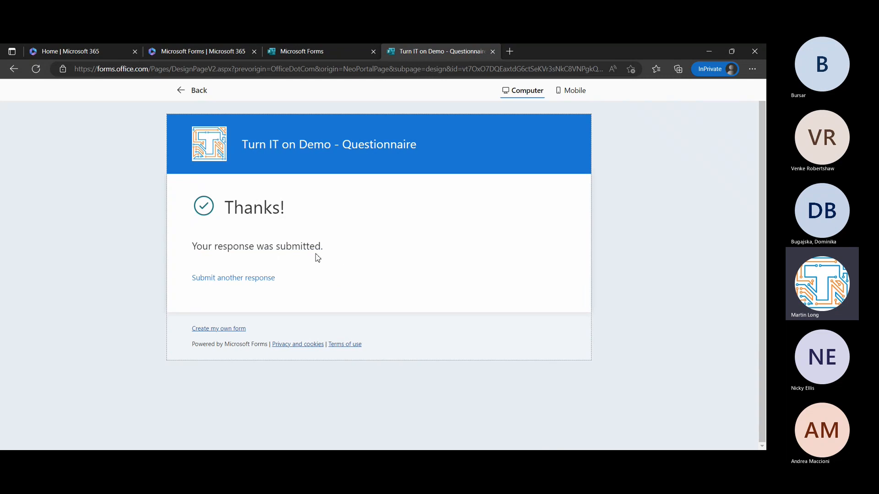
pyautogui.click(194, 91)
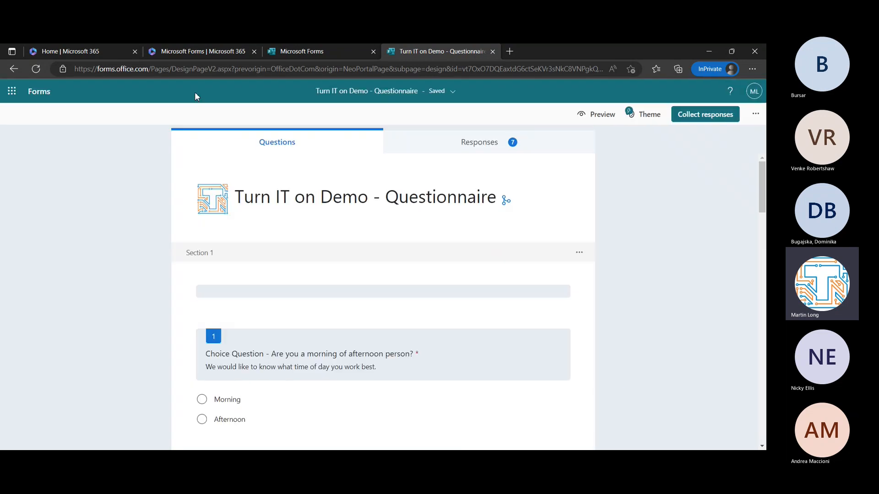
pyautogui.click(500, 151)
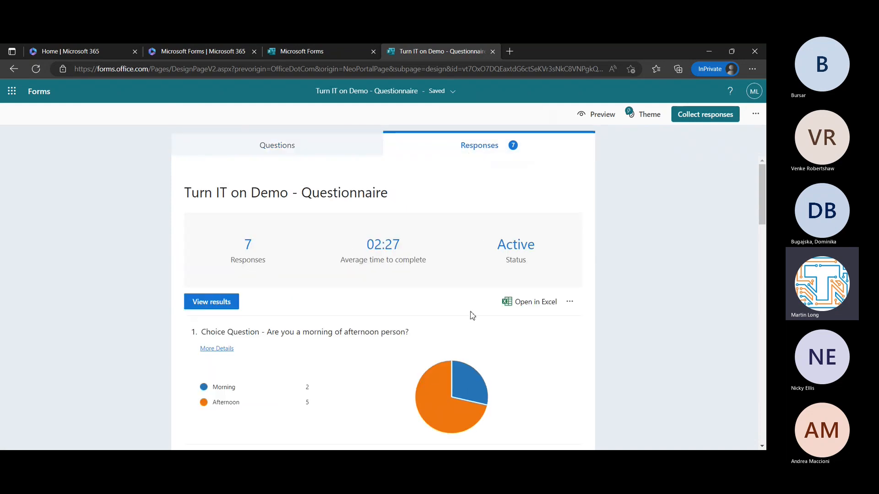
# - Look through the charts and latest answers in the questionnaire's response summary
pyautogui.scroll(-3, 472, 315)
pyautogui.scroll(3, 472, 315)
pyautogui.scroll(-4, 472, 315)
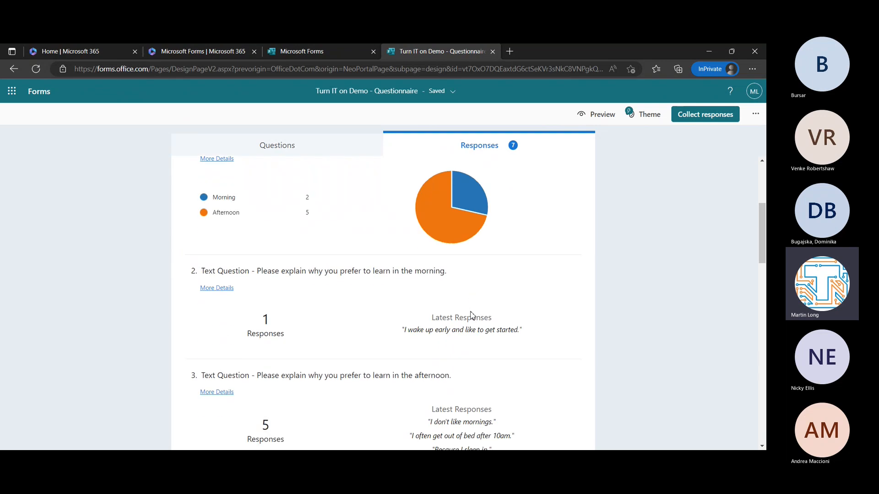
pyautogui.scroll(-5, 472, 316)
pyautogui.scroll(8, 472, 315)
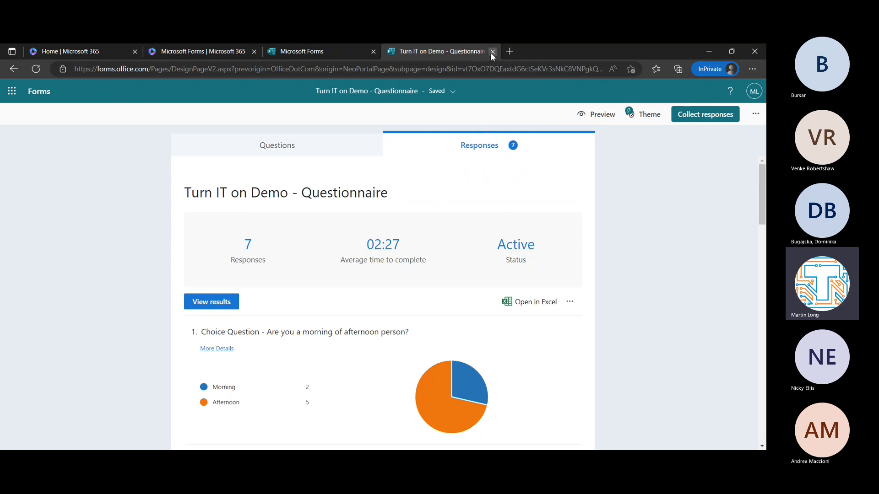
# - Close the Turn IT on Demo - Questionnaire and refresh the My forms list
pyautogui.click(344, 49)
pyautogui.click(457, 53)
pyautogui.click(492, 52)
pyautogui.scroll(3, 298, 201)
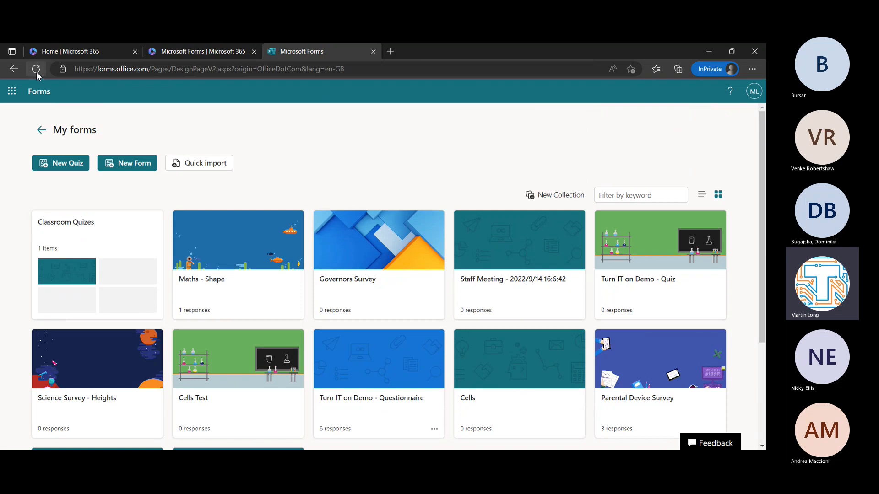
pyautogui.click(36, 69)
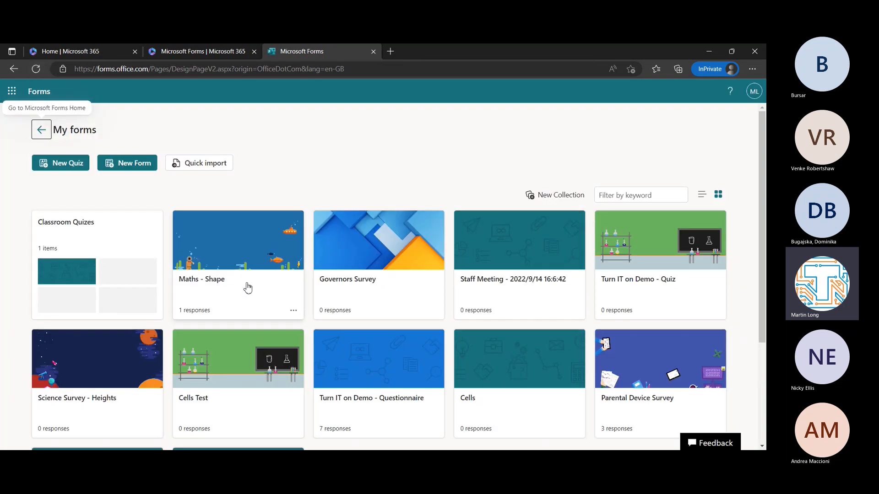
# - Open the Parental Device Survey from My forms and look through its questions
pyautogui.scroll(-1, 346, 371)
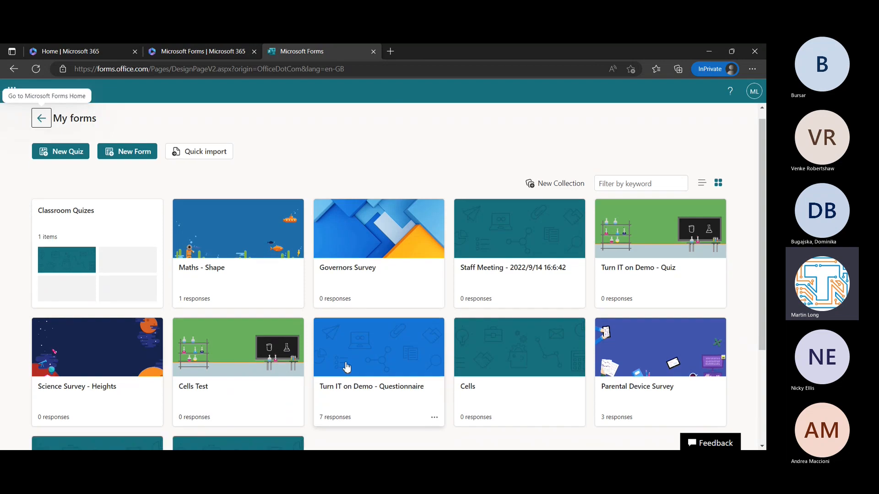
pyautogui.scroll(-3, 347, 367)
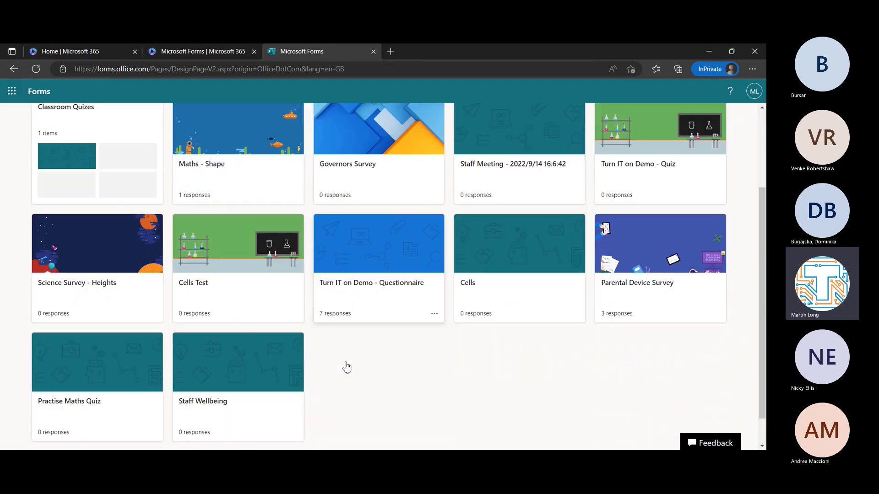
pyautogui.scroll(1, 347, 366)
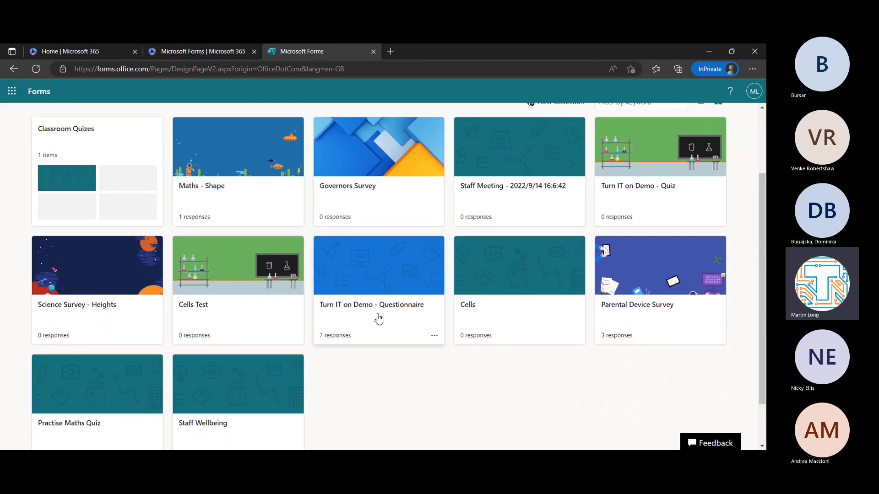
pyautogui.scroll(-2, 395, 385)
pyautogui.scroll(1, 395, 385)
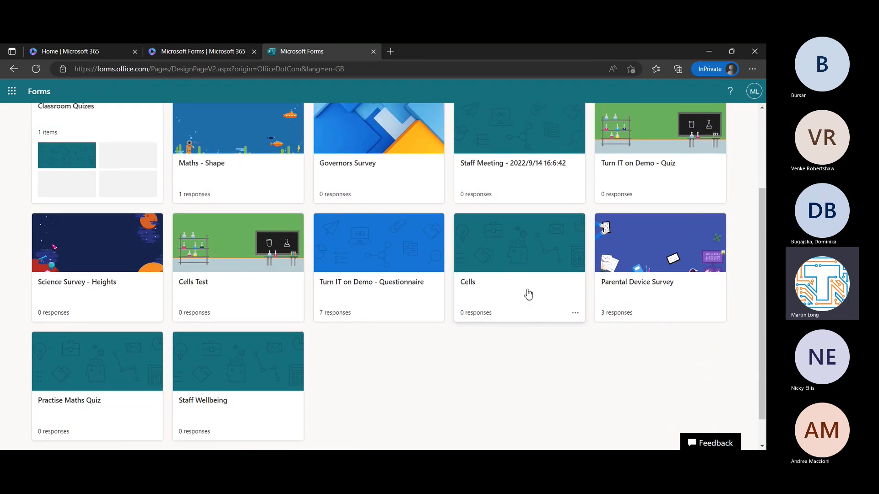
pyautogui.scroll(3, 516, 347)
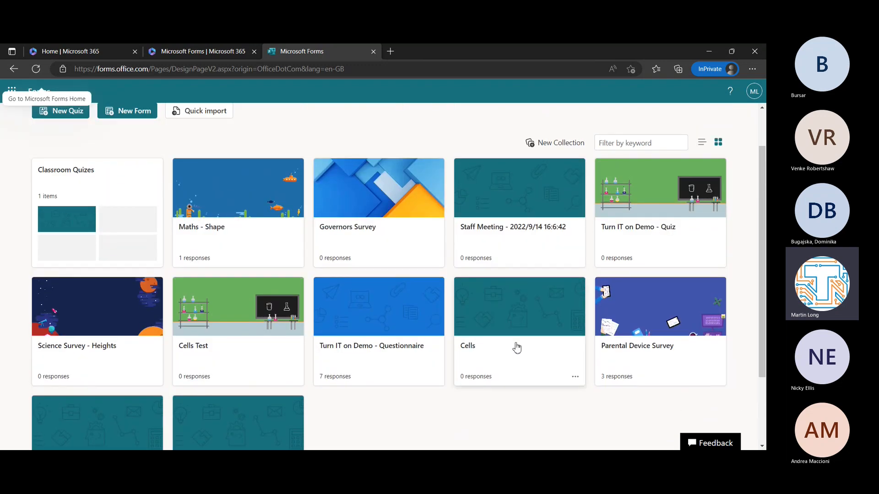
pyautogui.click(643, 348)
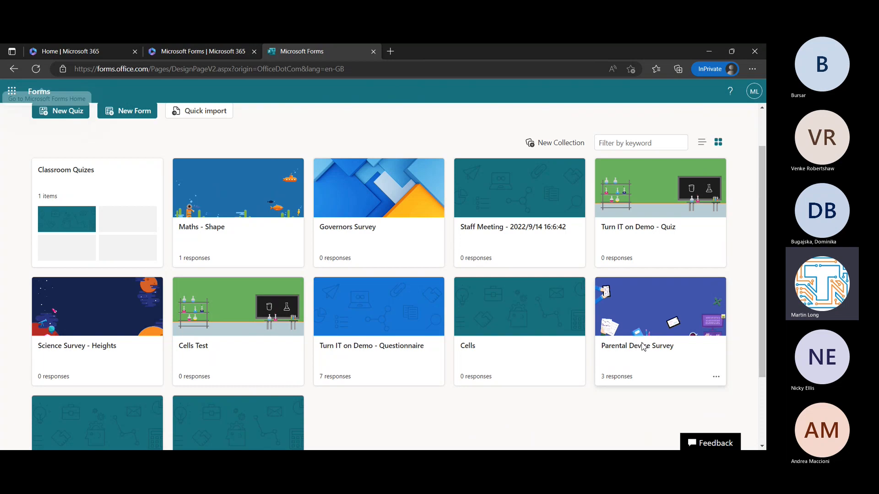
pyautogui.scroll(-8, 479, 284)
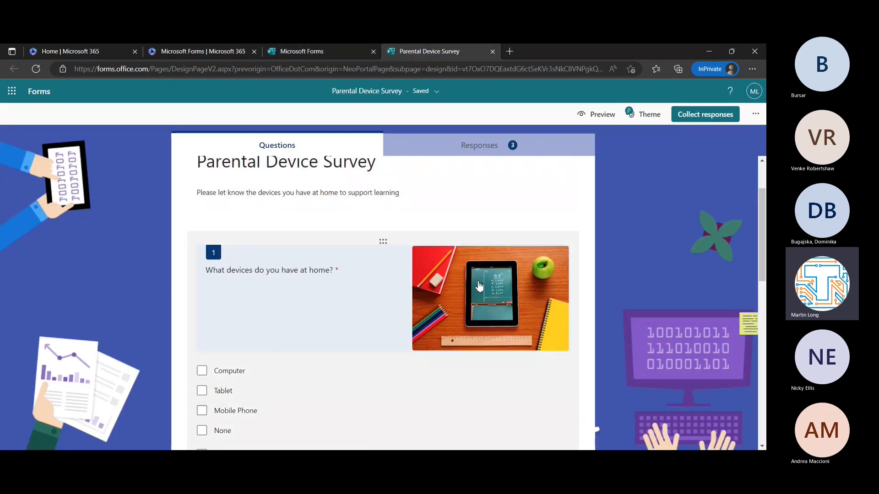
pyautogui.scroll(-1, 478, 285)
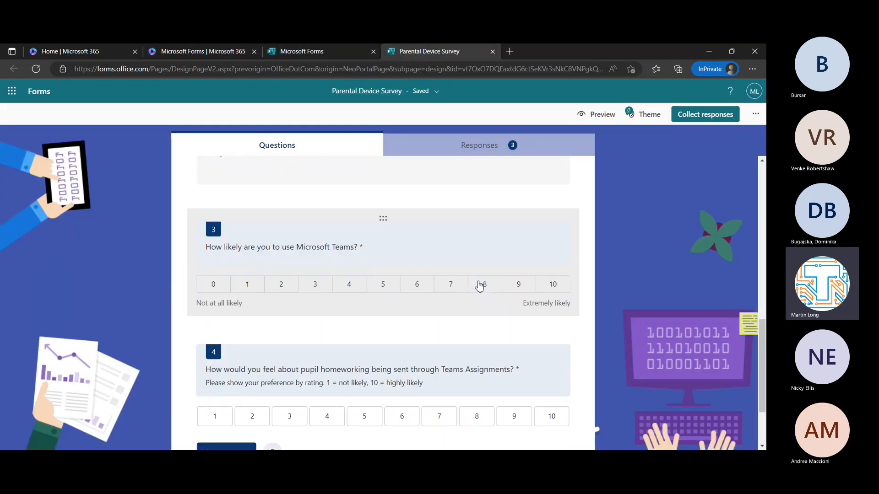
pyautogui.scroll(4, 477, 285)
# - Preview the Parental Device Survey as a respondent on a computer, read through its questions, and close the survey
pyautogui.click(598, 115)
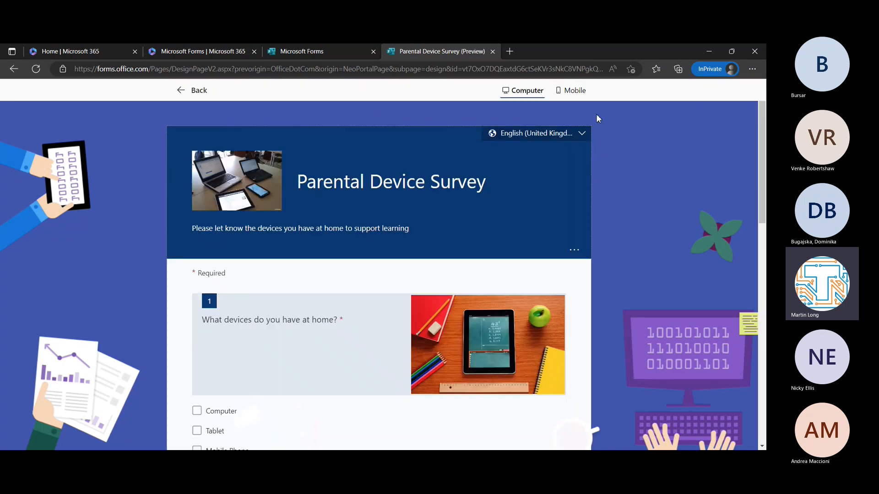
pyautogui.scroll(-2, 658, 218)
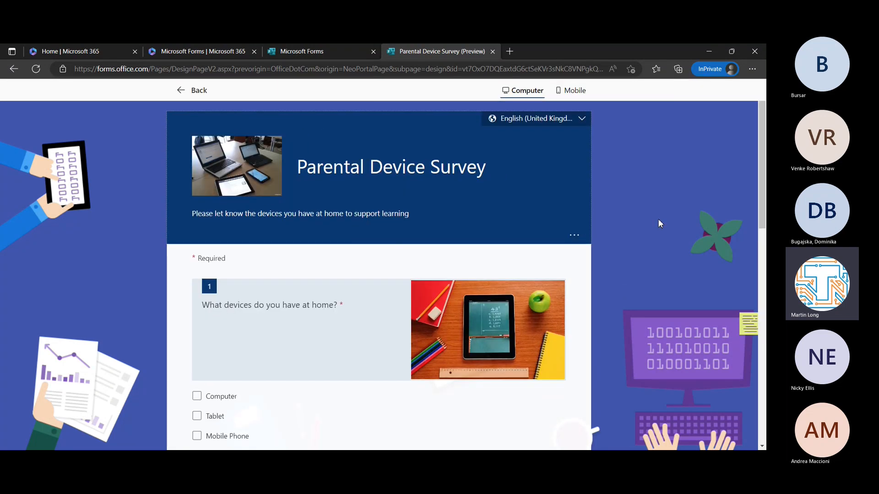
pyautogui.scroll(-8, 658, 219)
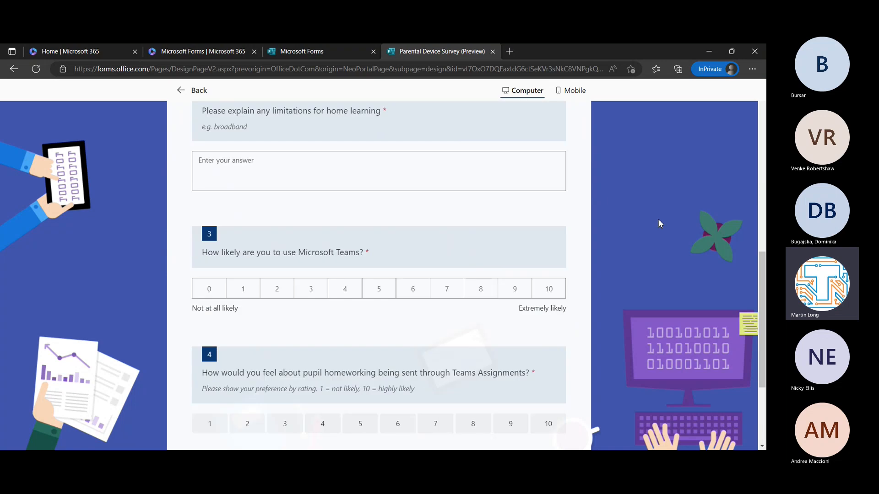
pyautogui.scroll(-1, 658, 219)
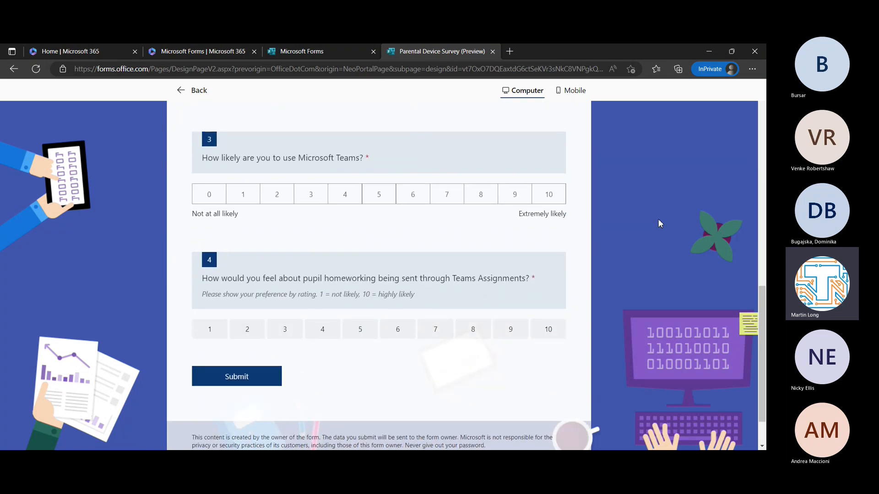
pyautogui.scroll(3, 658, 219)
pyautogui.scroll(8, 658, 220)
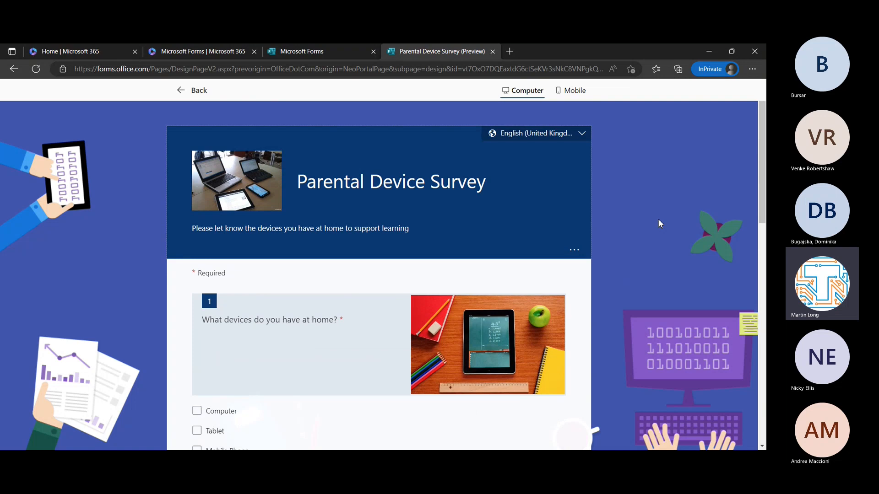
pyautogui.scroll(-5, 659, 223)
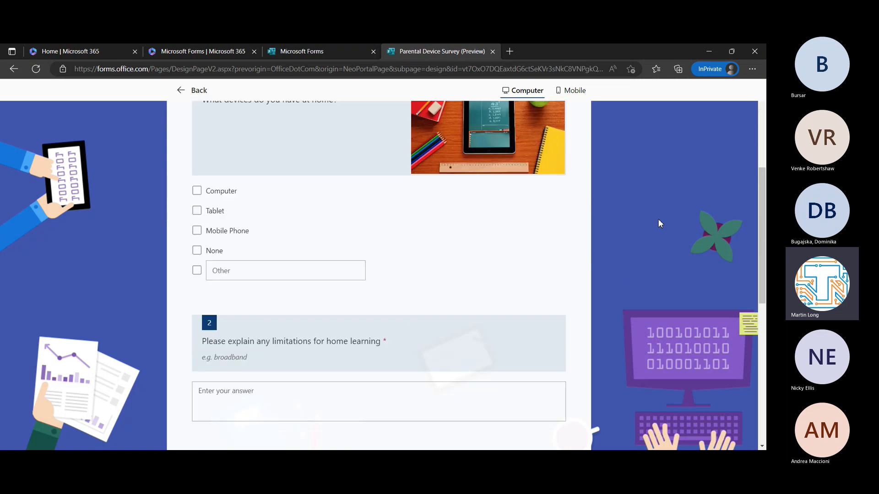
pyautogui.scroll(5, 658, 223)
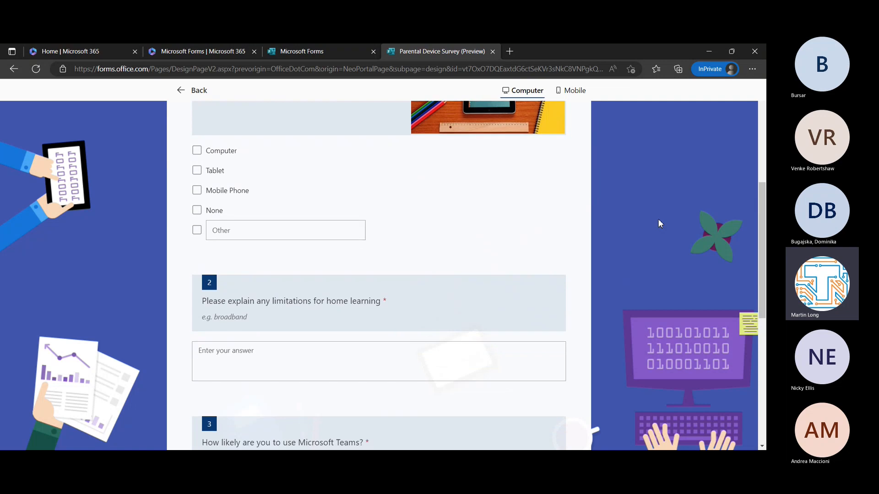
pyautogui.click(193, 90)
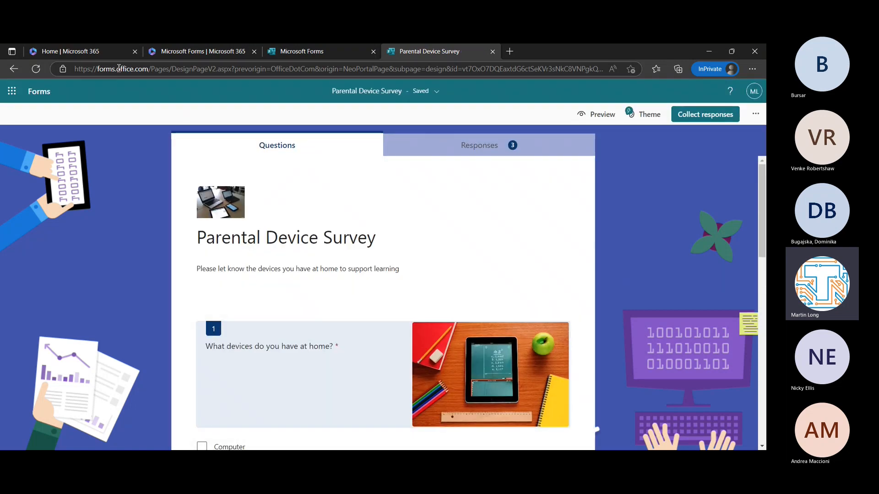
pyautogui.click(493, 51)
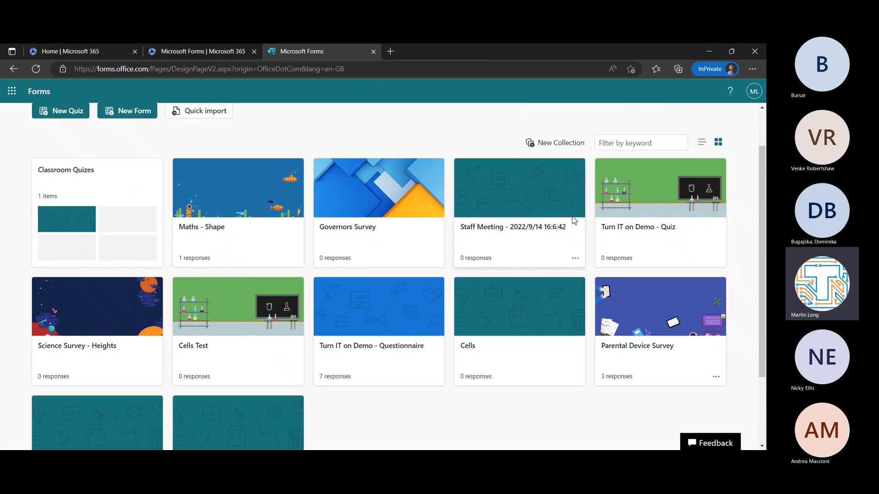
# - Open the Cells quiz and examine question 1's plant and animal cell diagram and its answer options
pyautogui.click(506, 320)
pyautogui.scroll(-3, 633, 279)
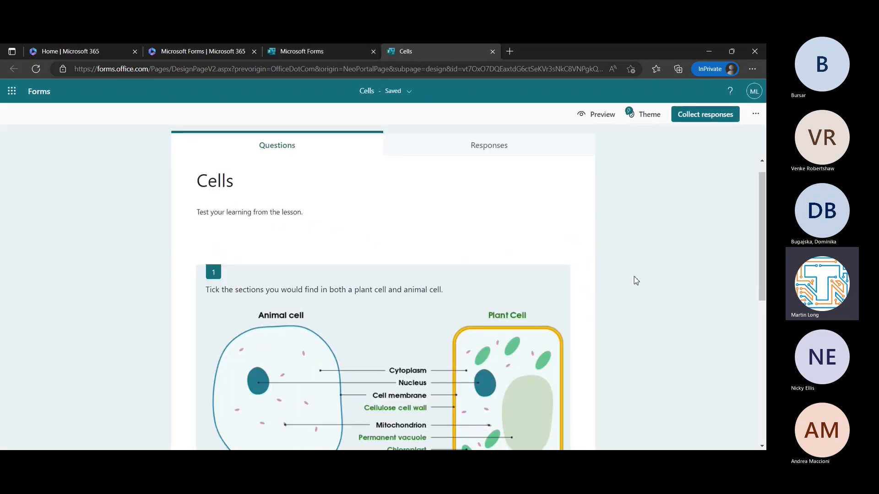
pyautogui.scroll(-2, 636, 280)
pyautogui.scroll(4, 636, 281)
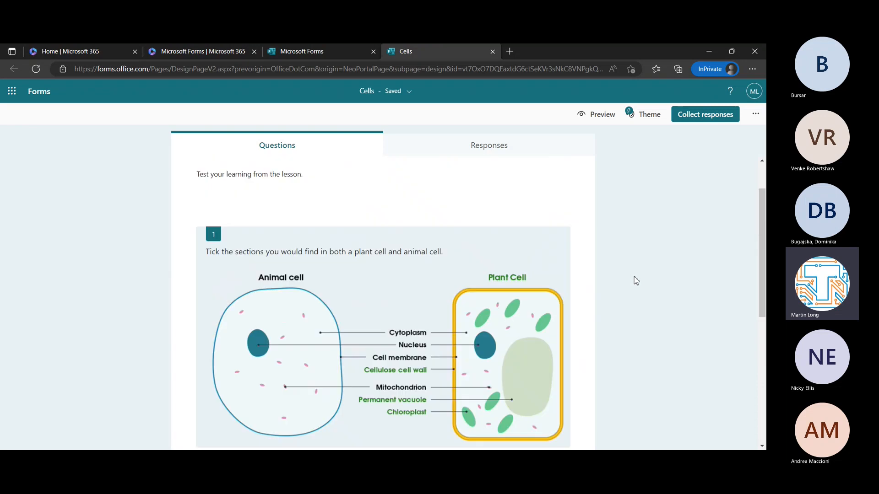
pyautogui.scroll(-2, 636, 281)
pyautogui.scroll(-2, 636, 280)
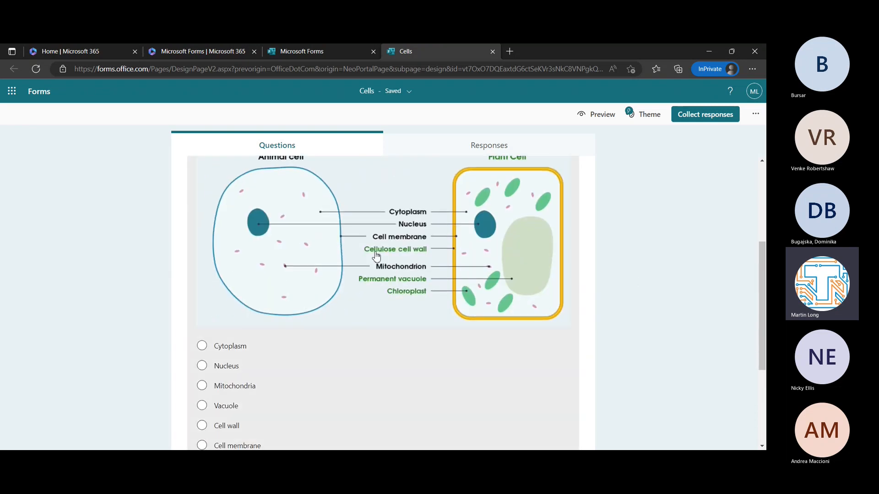
pyautogui.scroll(-4, 739, 281)
pyautogui.scroll(1, 740, 280)
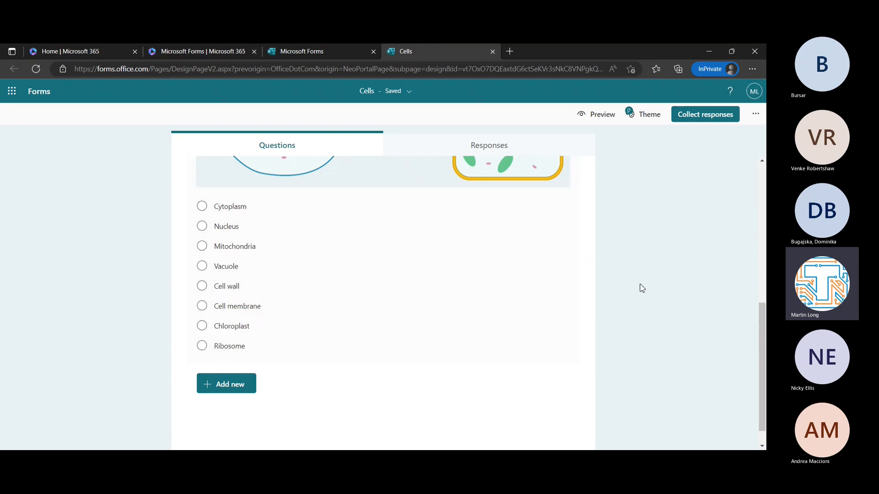
pyautogui.scroll(5, 657, 293)
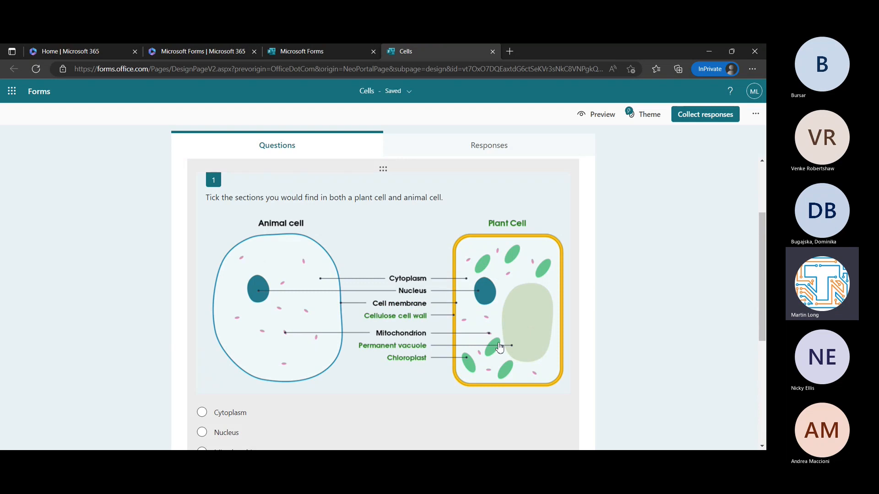
pyautogui.scroll(-2, 500, 348)
pyautogui.scroll(2, 499, 348)
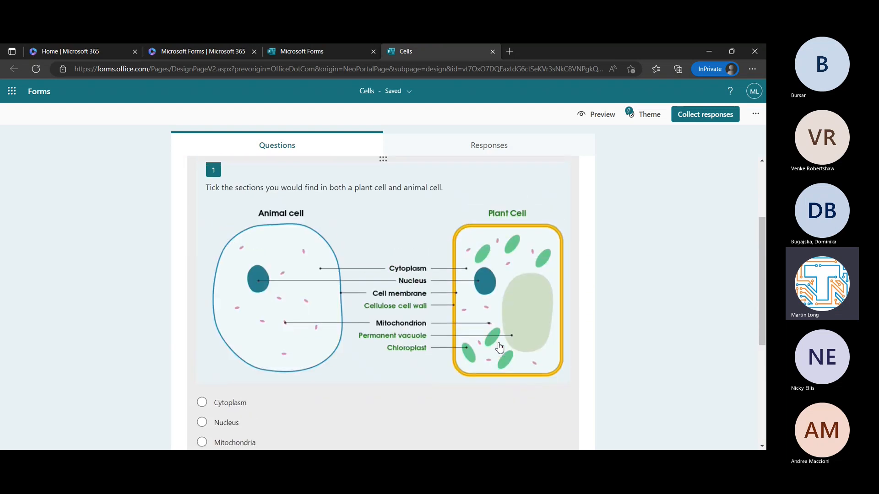
pyautogui.scroll(-5, 499, 348)
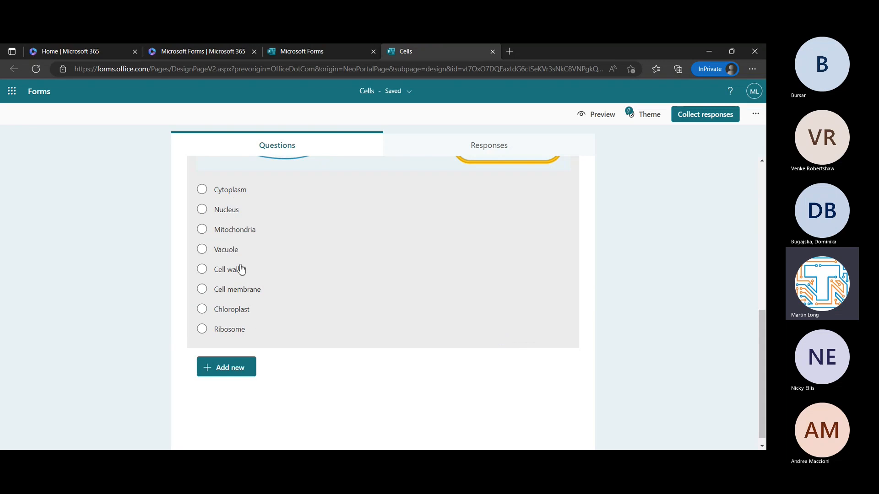
# - Allow multiple answers for question 1 of the Cells quiz and close the quiz
pyautogui.click(487, 334)
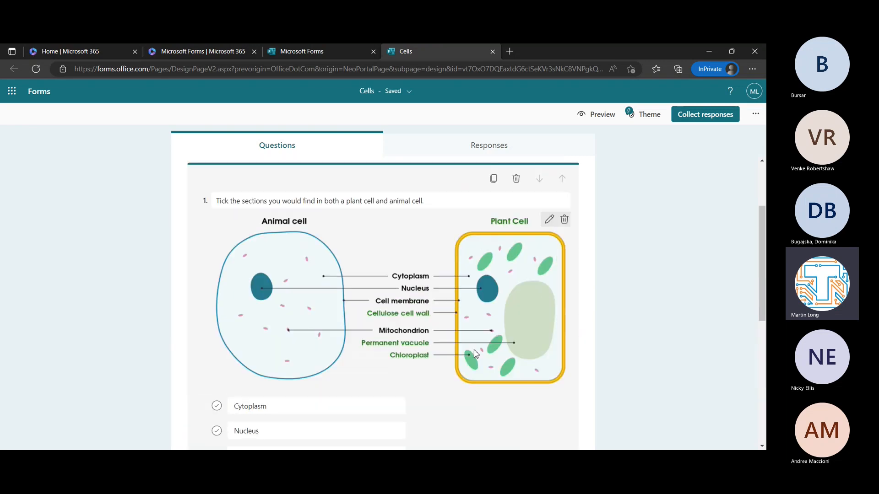
pyautogui.scroll(-5, 477, 432)
pyautogui.scroll(-1, 479, 433)
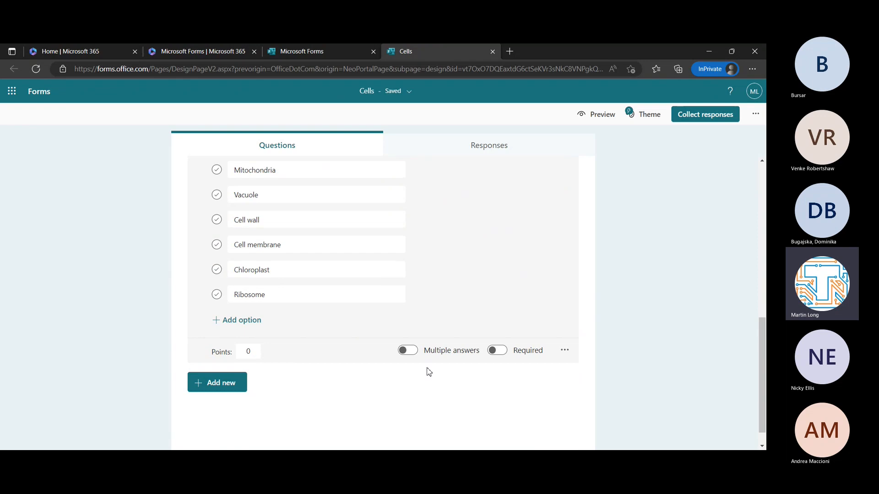
pyautogui.click(408, 351)
pyautogui.scroll(1, 480, 276)
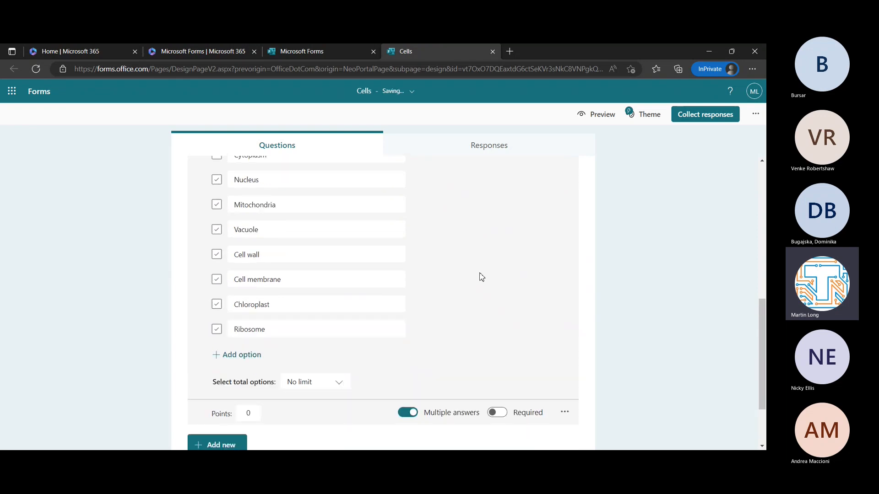
pyautogui.scroll(10, 482, 277)
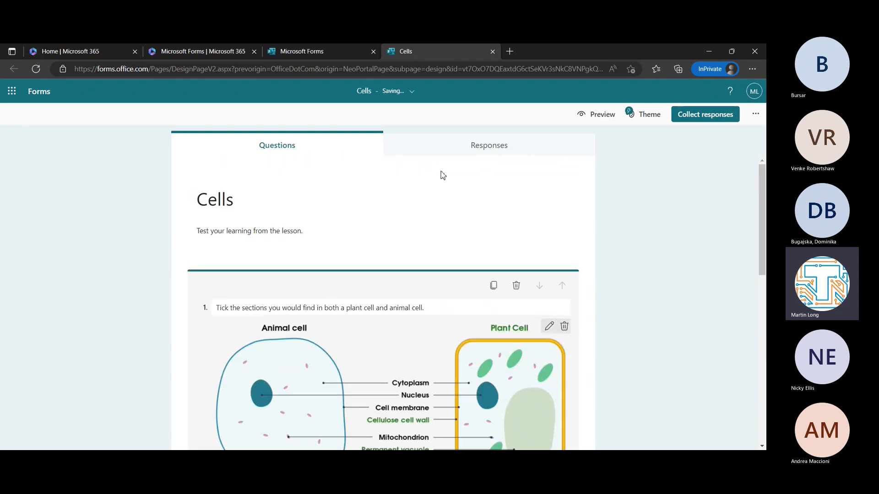
pyautogui.click(492, 52)
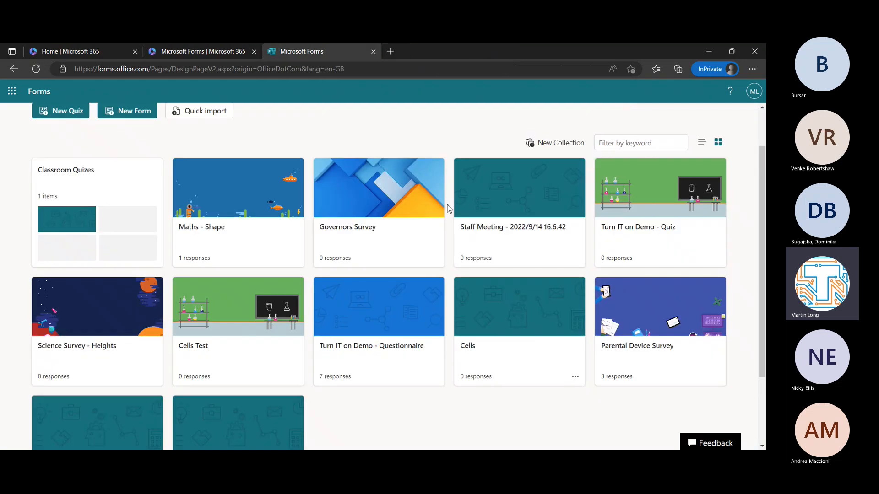
pyautogui.scroll(-2, 421, 309)
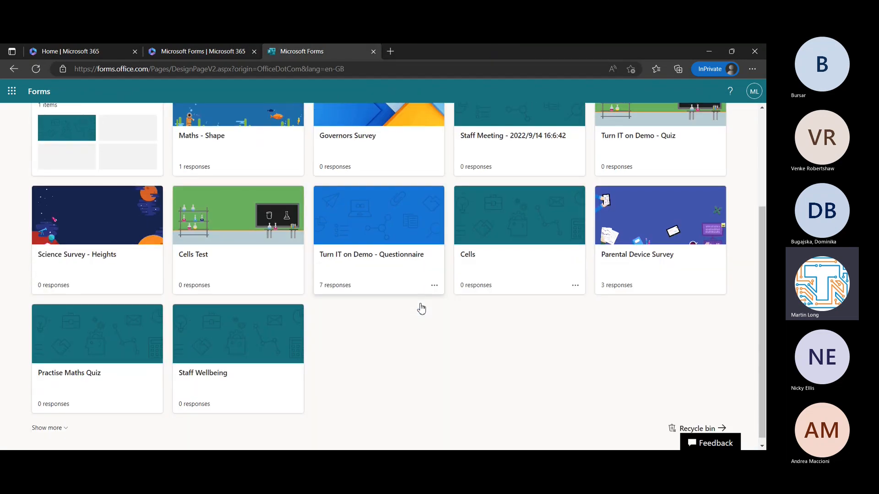
pyautogui.scroll(3, 422, 309)
pyautogui.scroll(-3, 422, 308)
pyautogui.scroll(1, 423, 308)
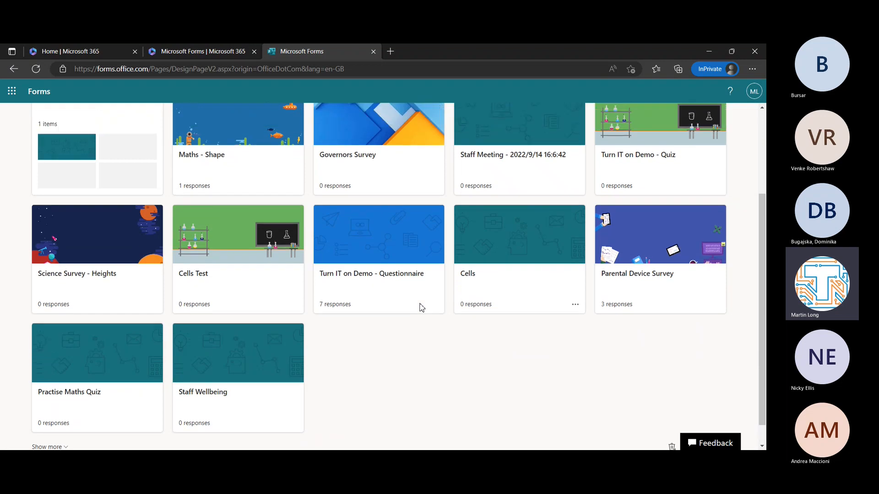
# - Open the Classroom Quizes collection to view the forms it holds and return to My forms
pyautogui.scroll(3, 422, 308)
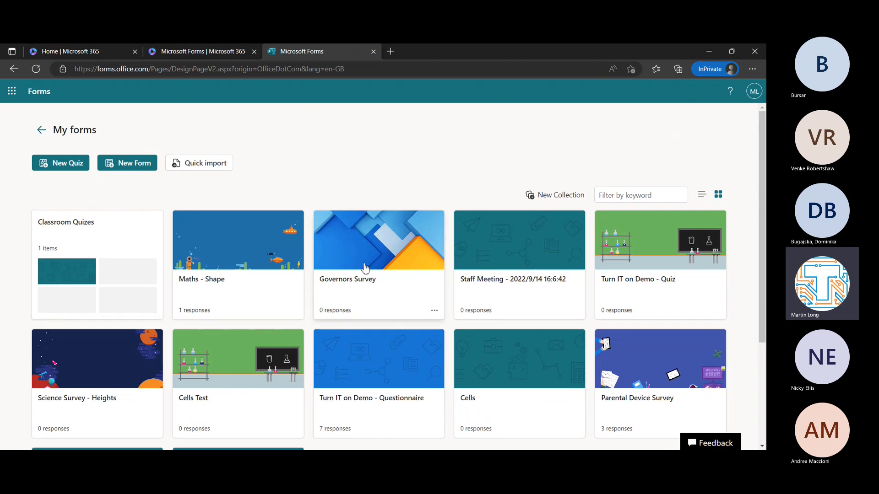
pyautogui.click(99, 246)
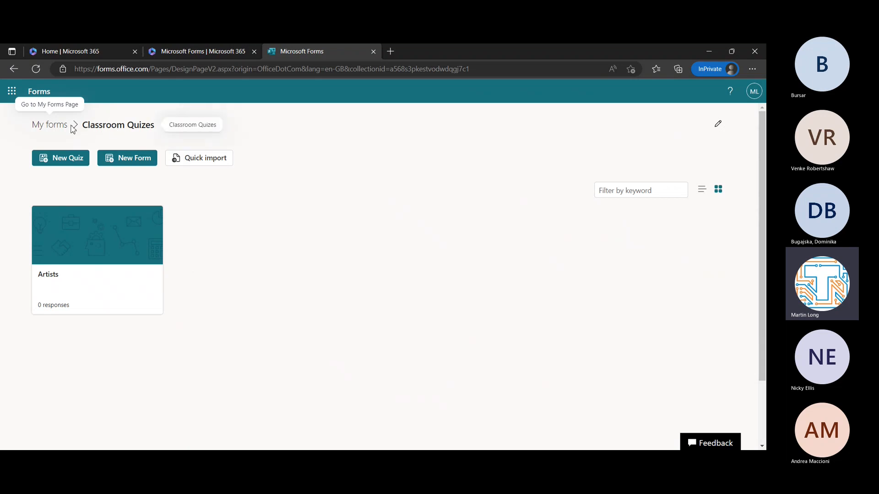
pyautogui.click(53, 127)
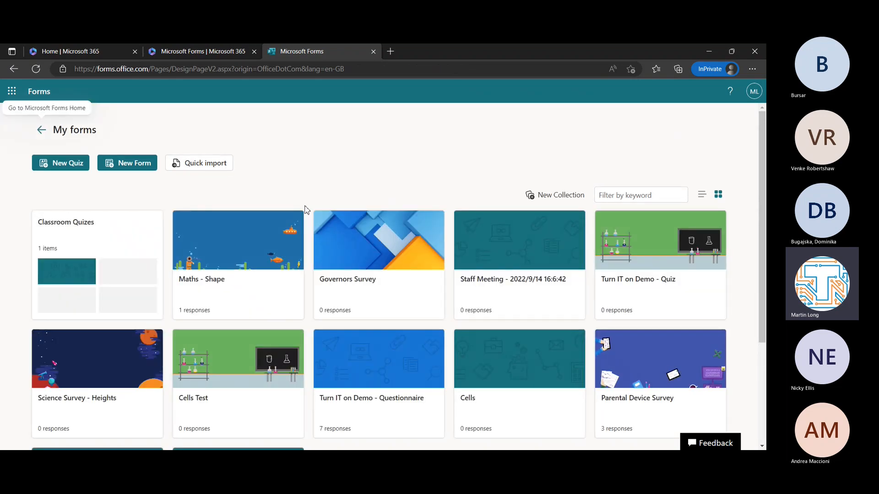
# - Look through My forms, check the recent forms on the Microsoft 365 Forms page, and return to My forms
pyautogui.scroll(-3, 328, 226)
pyautogui.scroll(3, 327, 227)
pyautogui.click(181, 50)
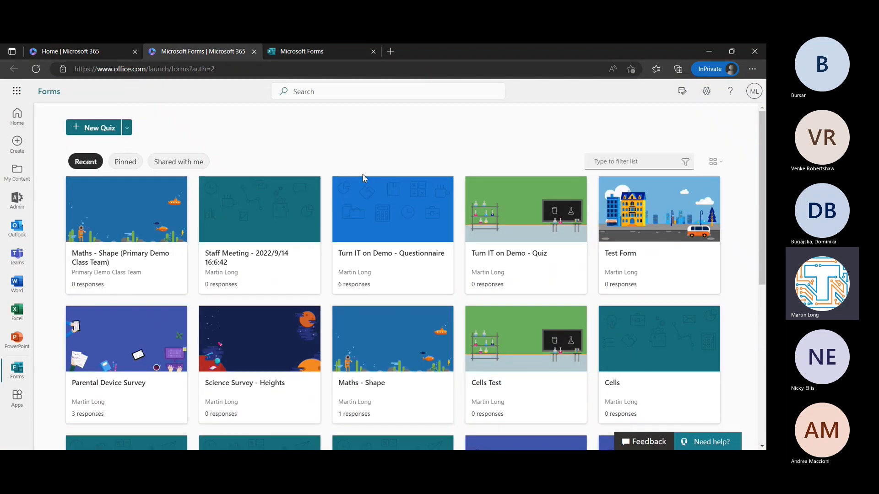
pyautogui.click(297, 50)
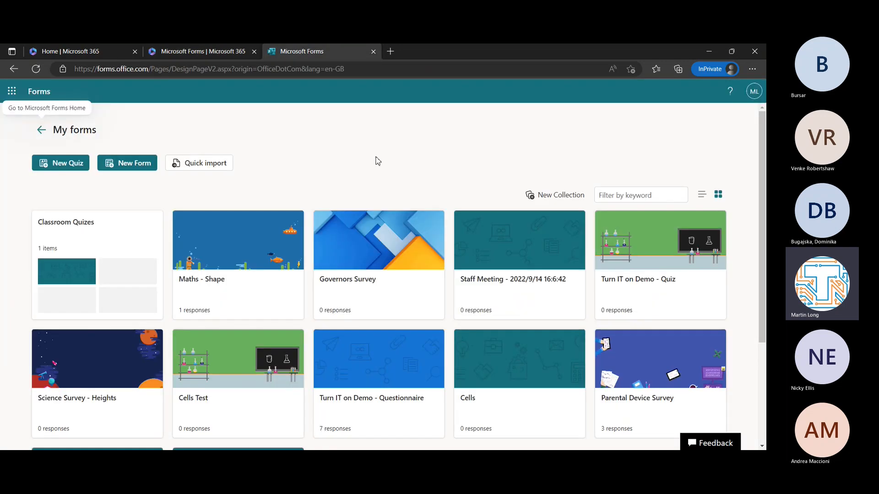
# - Show My forms as a list, look through the collections and uncategorised forms, and restore the tile view
pyautogui.scroll(-1, 377, 161)
pyautogui.scroll(1, 377, 161)
pyautogui.click(702, 194)
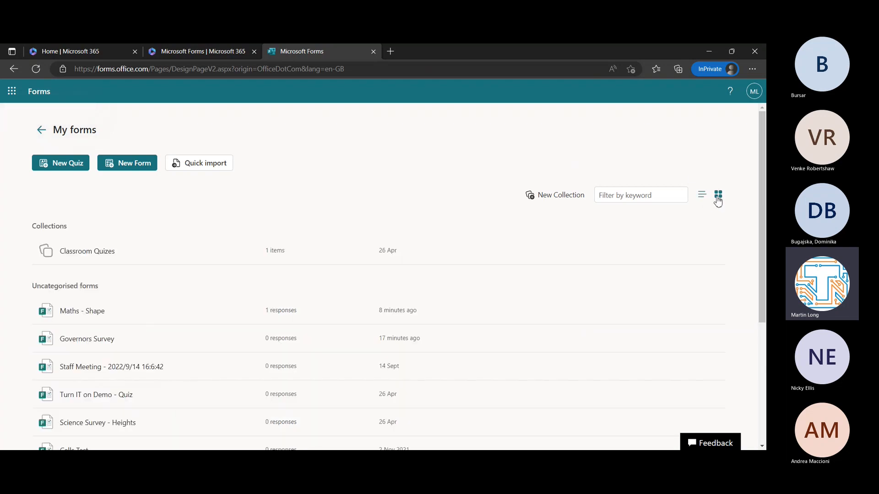
pyautogui.scroll(-4, 563, 329)
pyautogui.scroll(4, 680, 245)
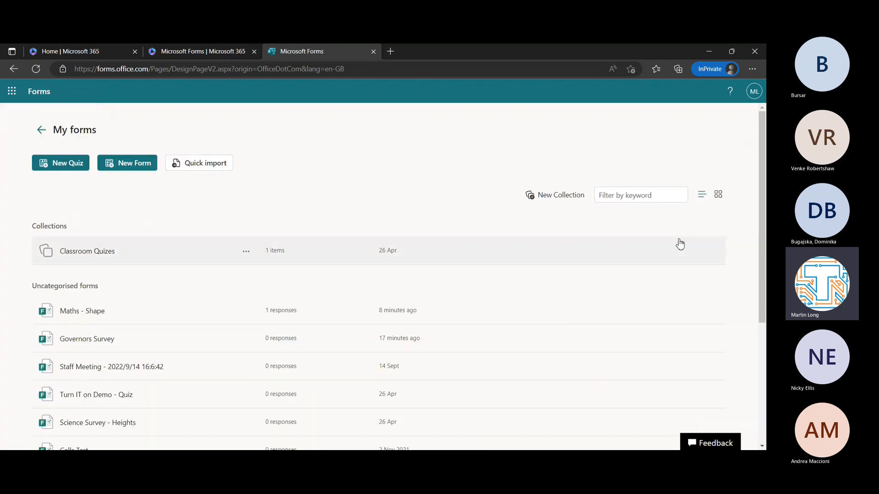
pyautogui.click(718, 195)
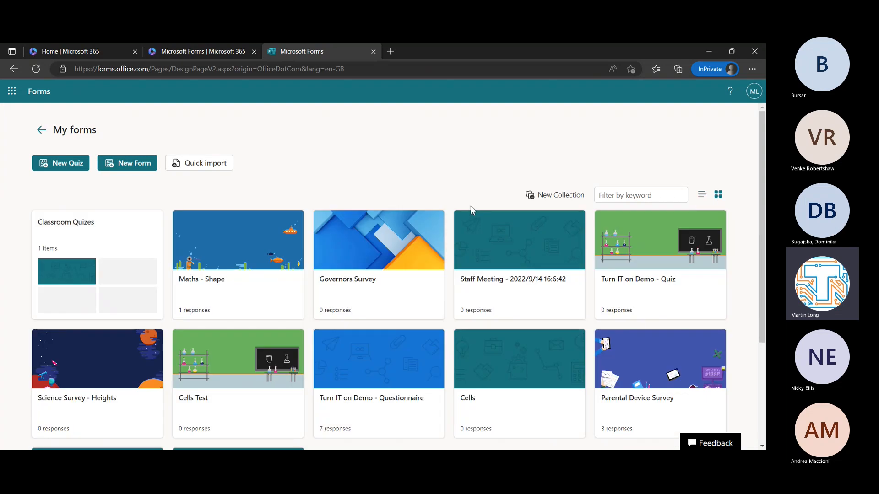
pyautogui.scroll(-3, 470, 210)
pyautogui.scroll(3, 471, 210)
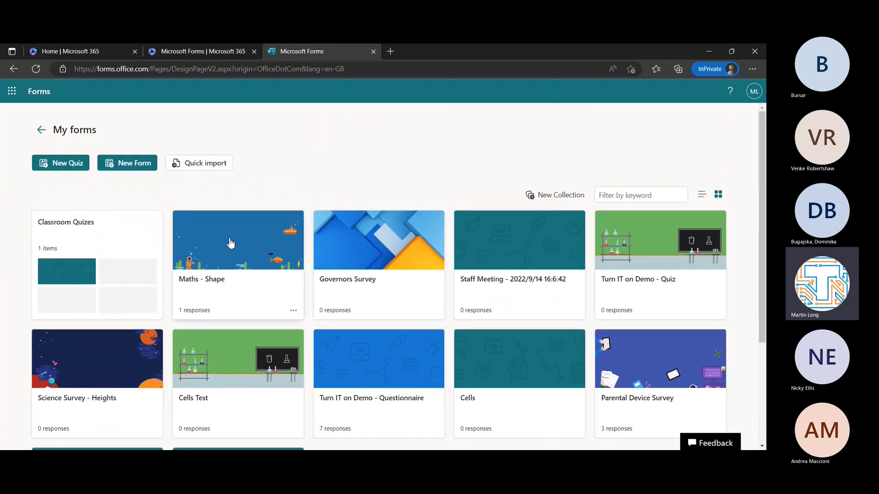
pyautogui.scroll(-3, 487, 316)
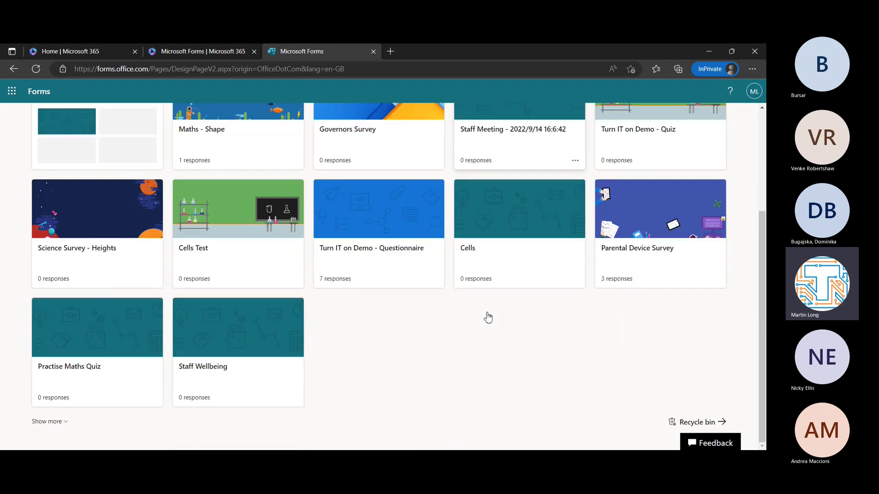
pyautogui.scroll(3, 486, 316)
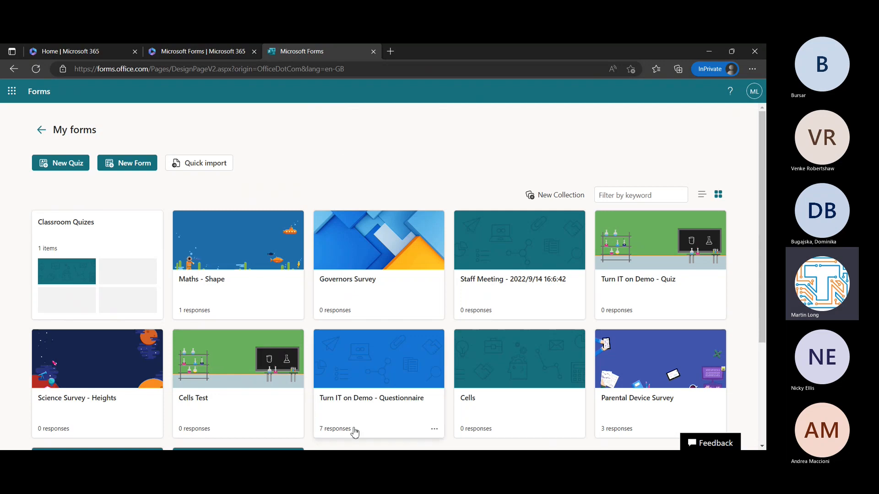
pyautogui.click(453, 459)
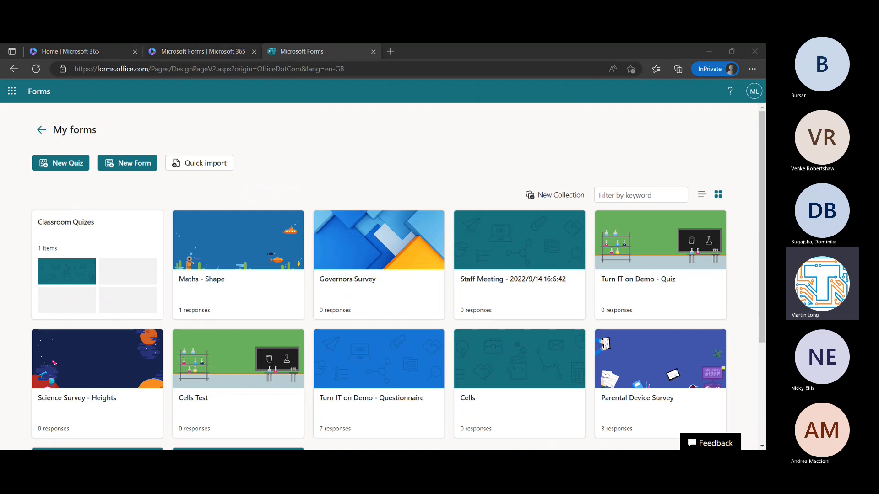